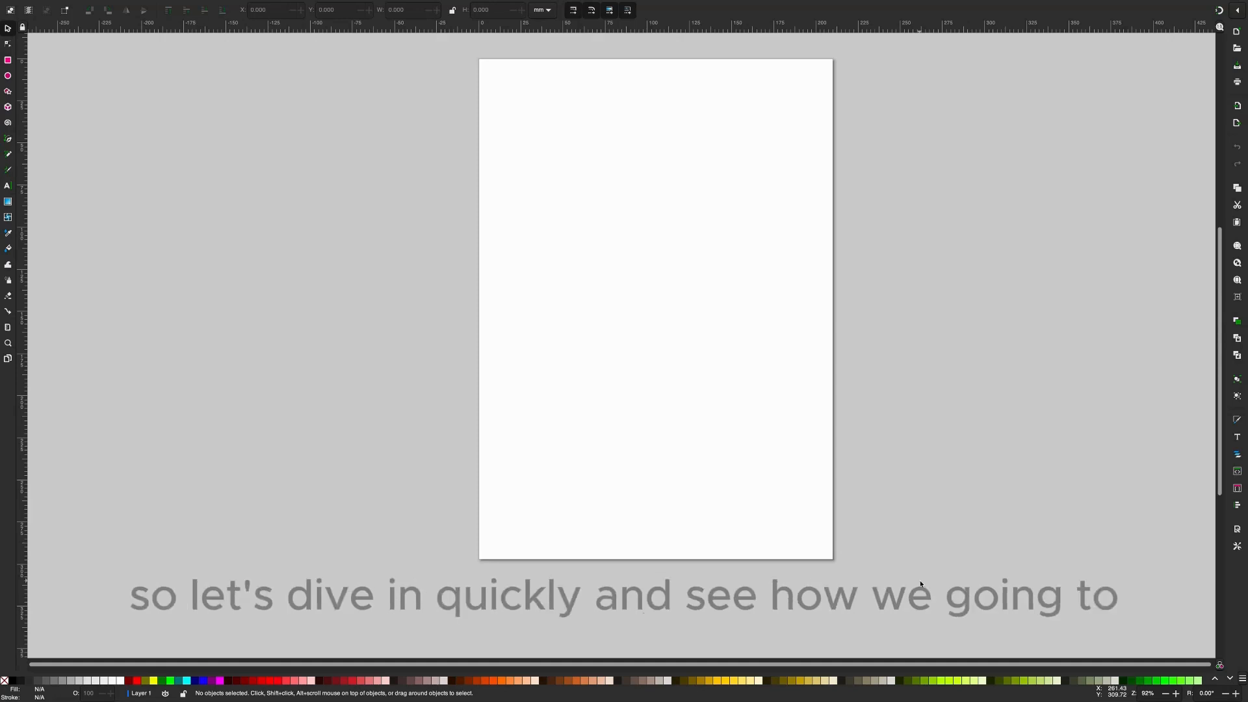
# - Draw a magenta rectangle about 51 by 45 mm near the page's upper left corner and a pie-shaped circle about 50 mm wide below it
pyautogui.click(8, 61)
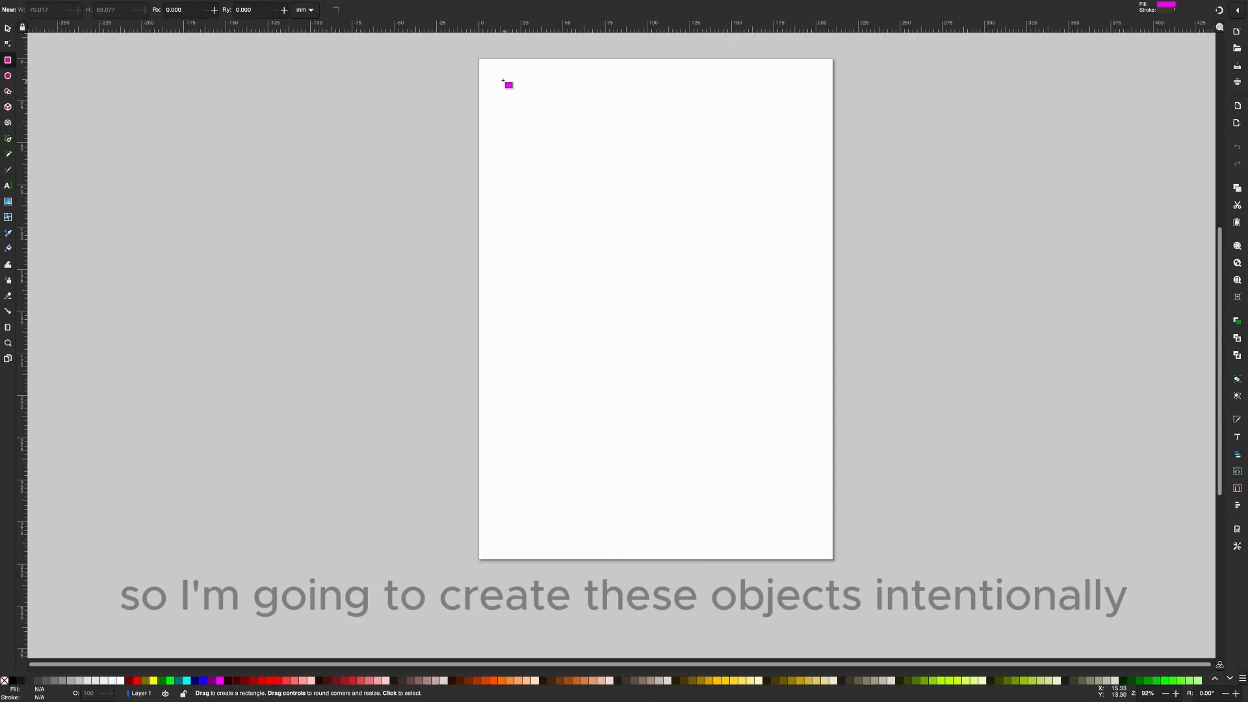
pyautogui.moveTo(503, 80); pyautogui.dragTo(588, 156)
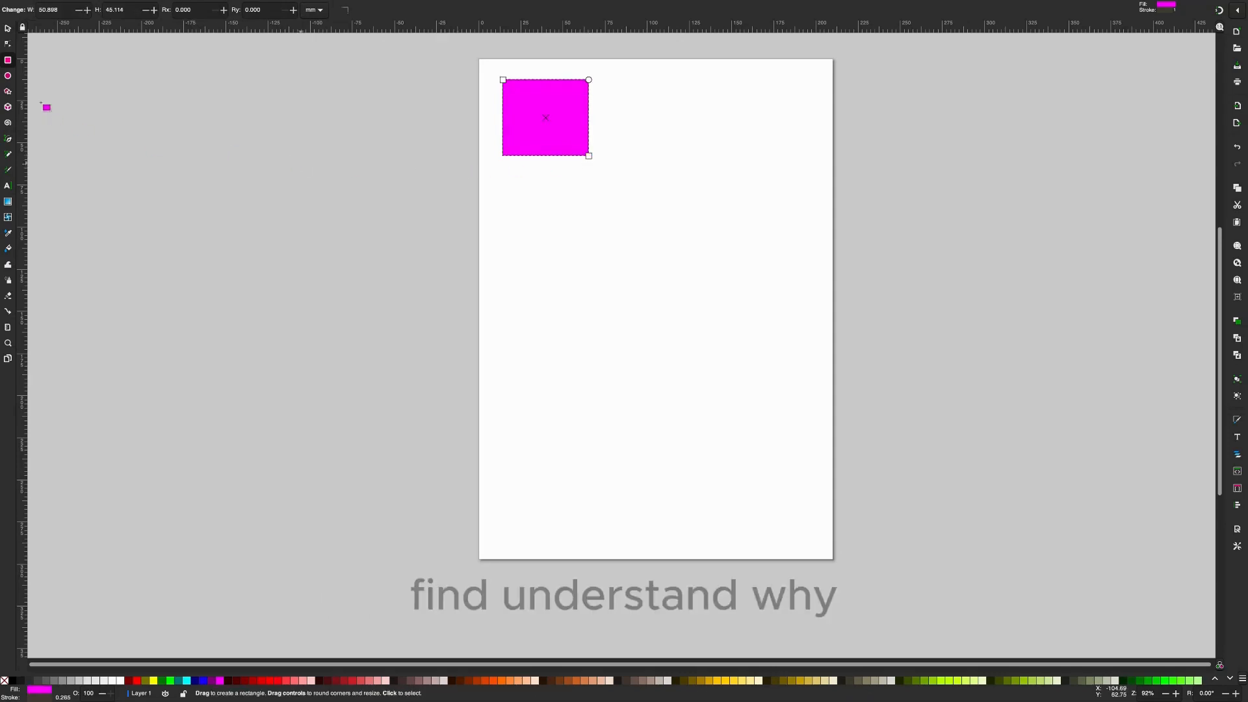
pyautogui.click(8, 76)
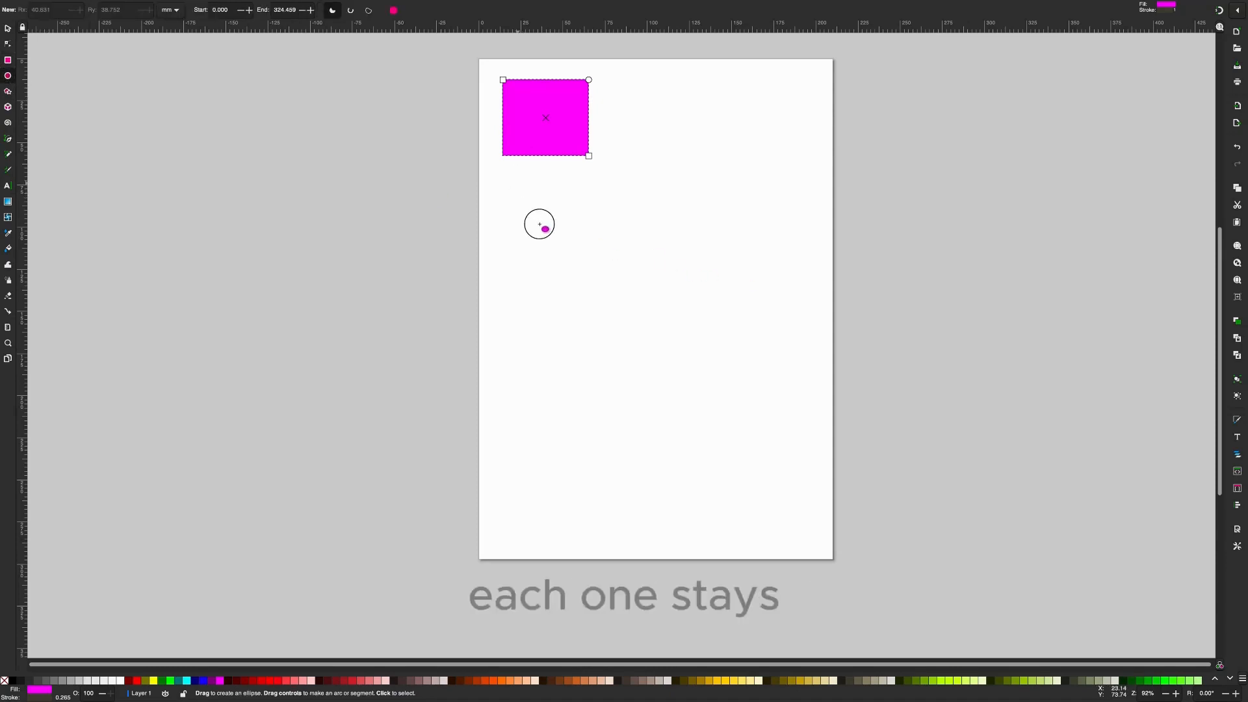
pyautogui.moveTo(518, 183); pyautogui.dragTo(600, 267)
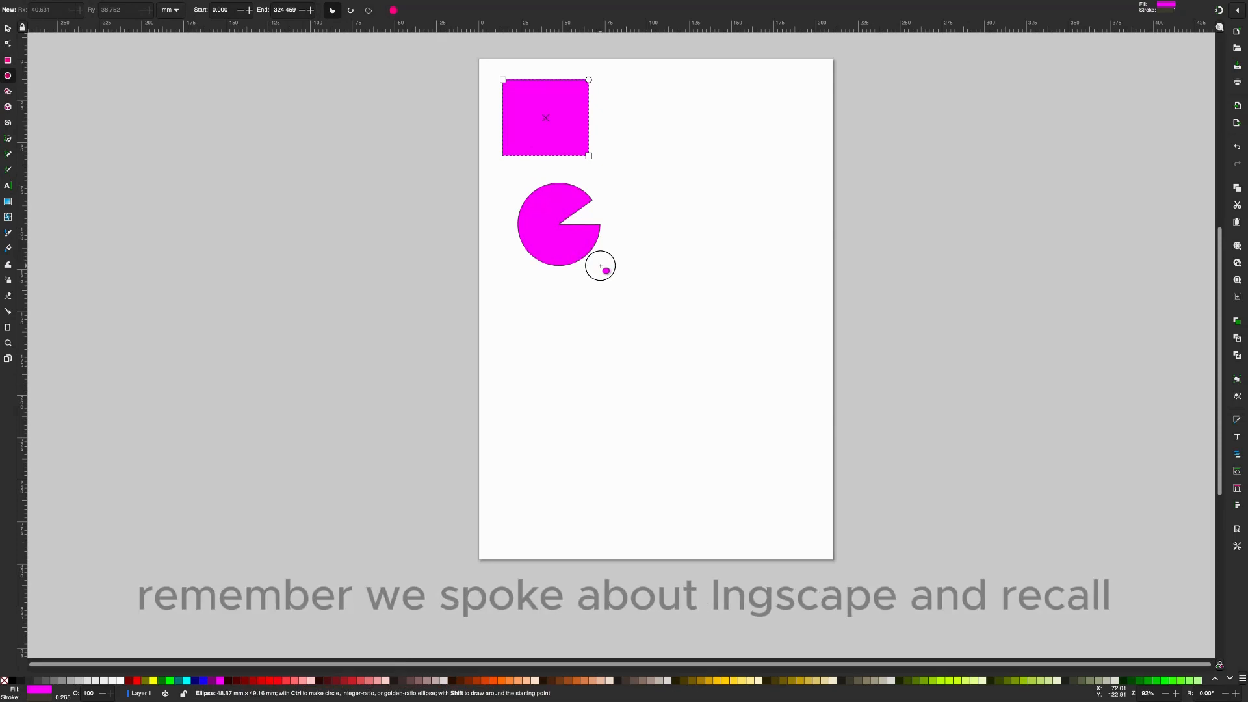
pyautogui.moveTo(600, 266); pyautogui.dragTo(600, 267)
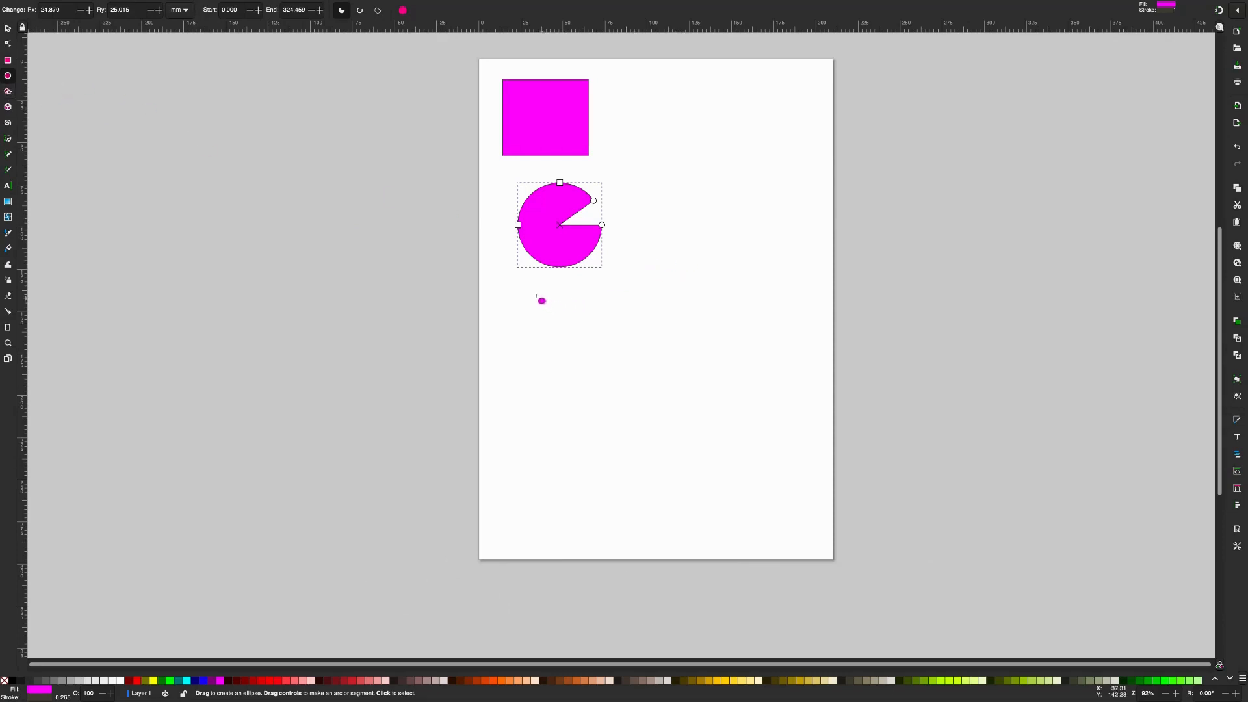
# - Draw a second ellipse about 53 mm wide below the pie shape and close its wedge into a full circle
pyautogui.moveTo(537, 297); pyautogui.dragTo(624, 386)
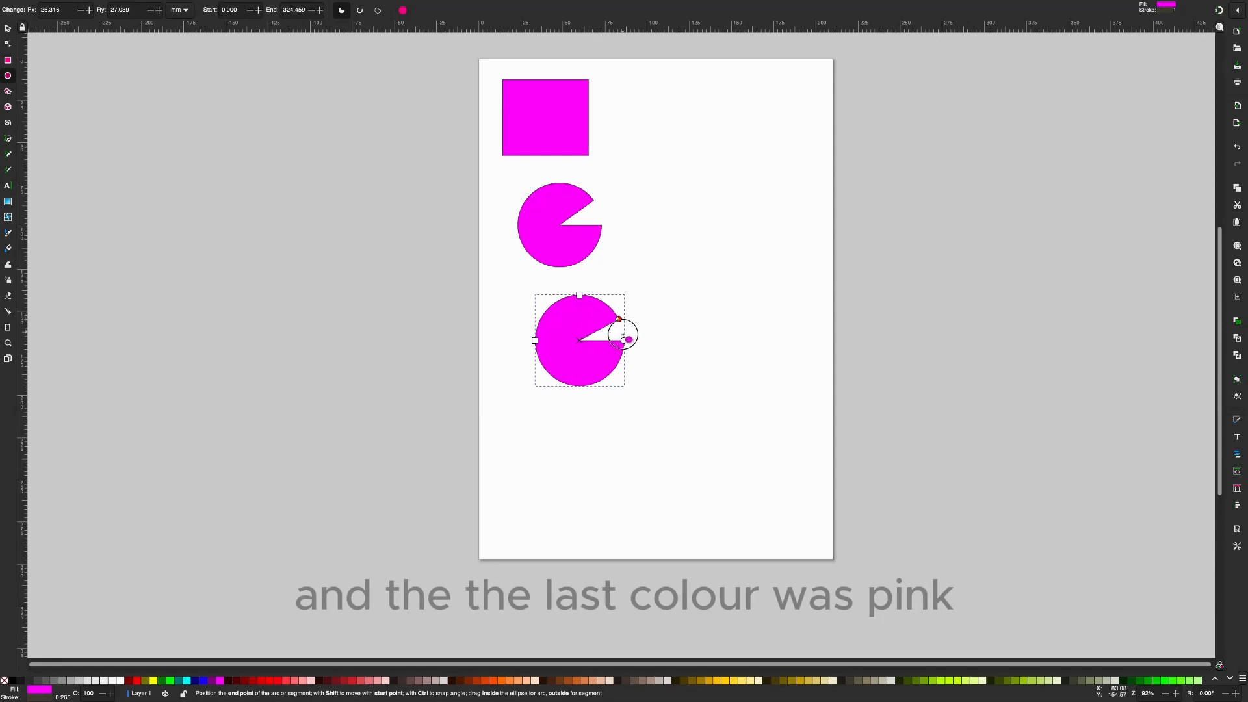
pyautogui.moveTo(620, 319); pyautogui.dragTo(624, 338)
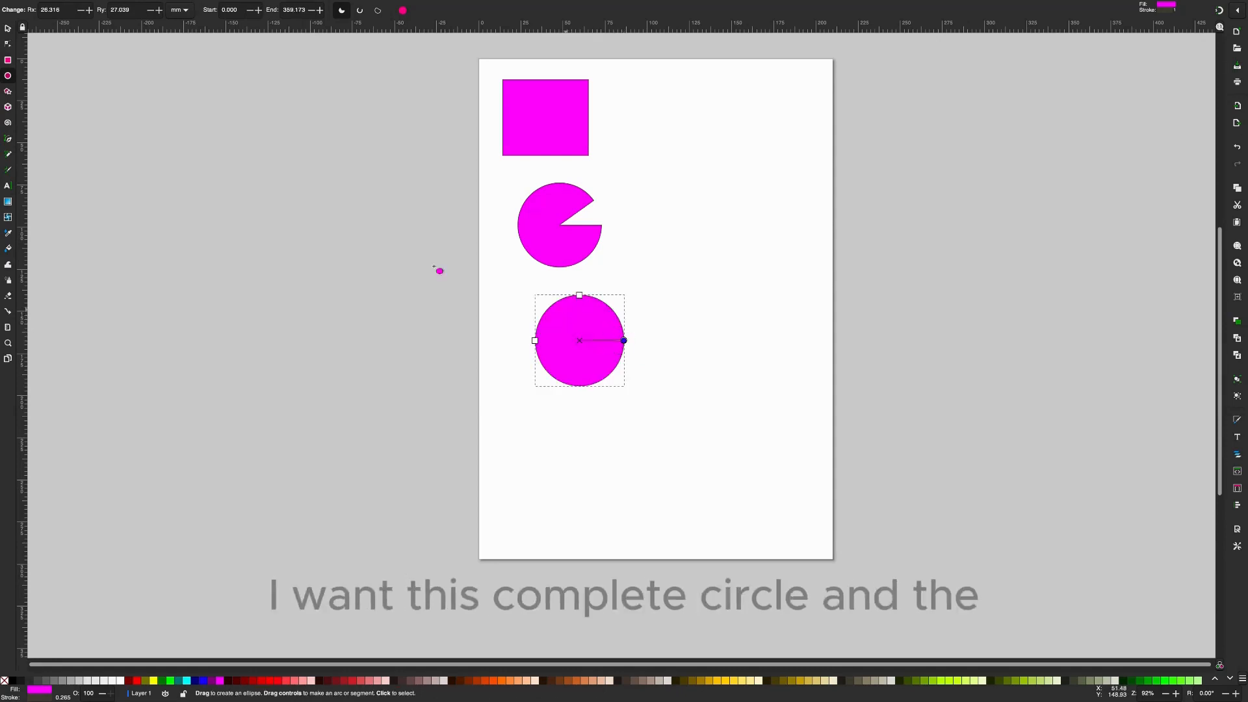
# - Draw two regular pentagons side by side below the full circle, about 63 mm and 70 mm wide
pyautogui.click(8, 91)
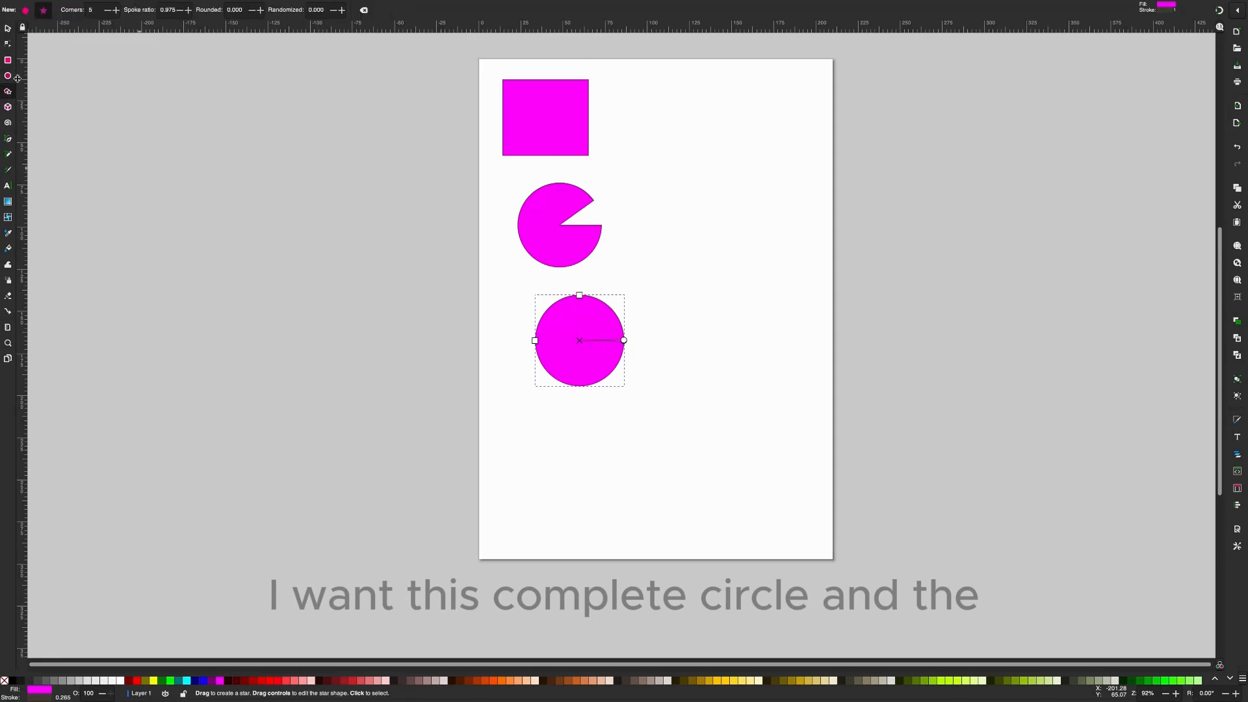
pyautogui.moveTo(535, 408)
pyautogui.mouseDown()
pyautogui.moveTo(585, 482)
pyautogui.moveTo(562, 457)
pyautogui.mouseUp()
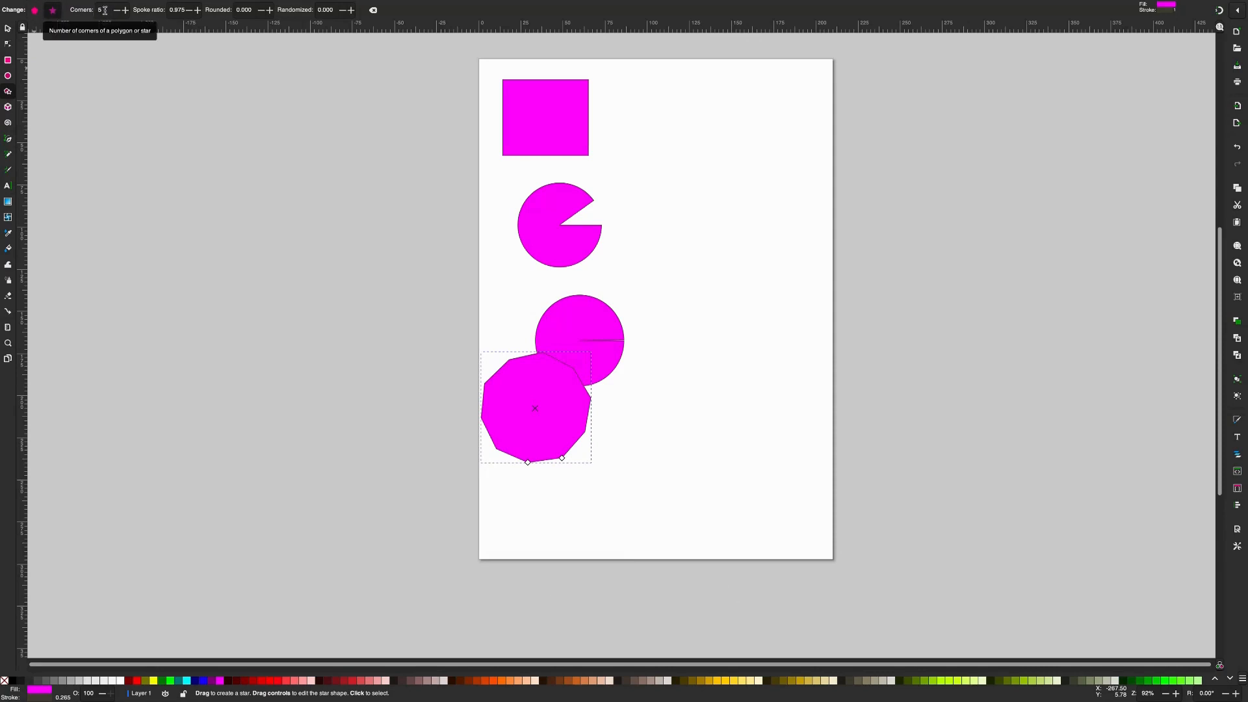
pyautogui.click(36, 11)
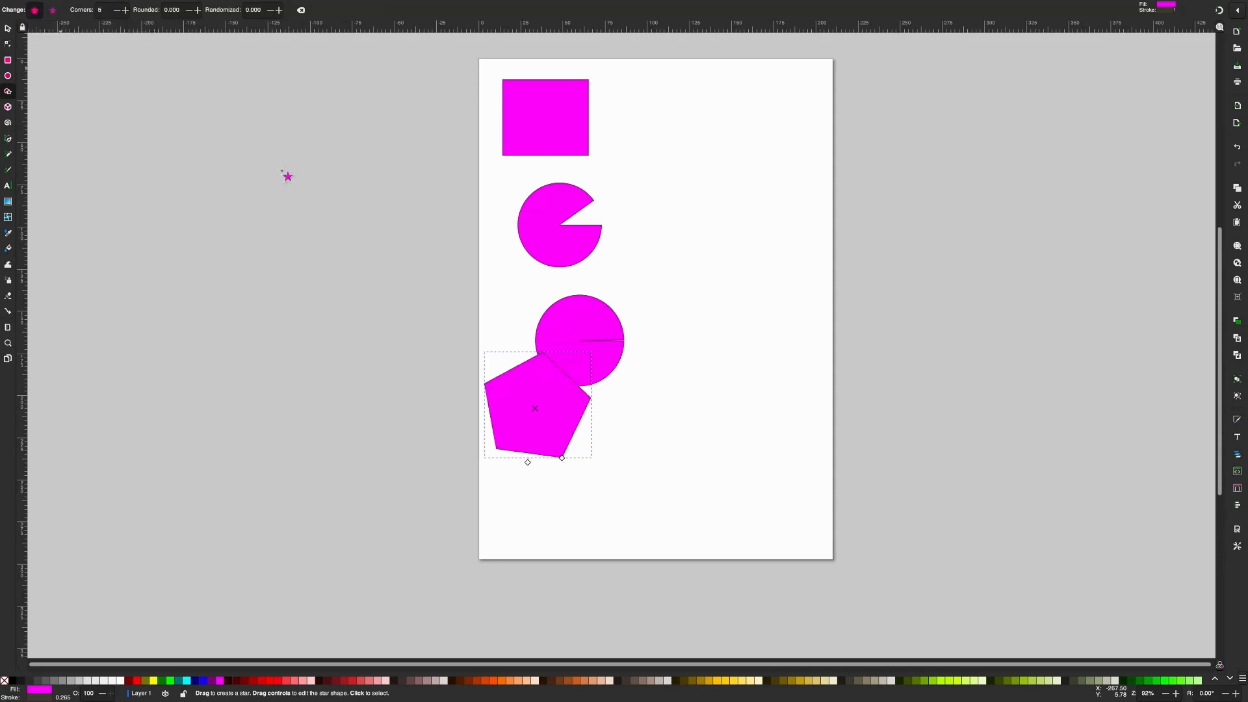
pyautogui.moveTo(659, 403); pyautogui.dragTo(701, 450)
# - Draw a five-pointed star about 71 mm wide in the page's upper right area
pyautogui.click(53, 10)
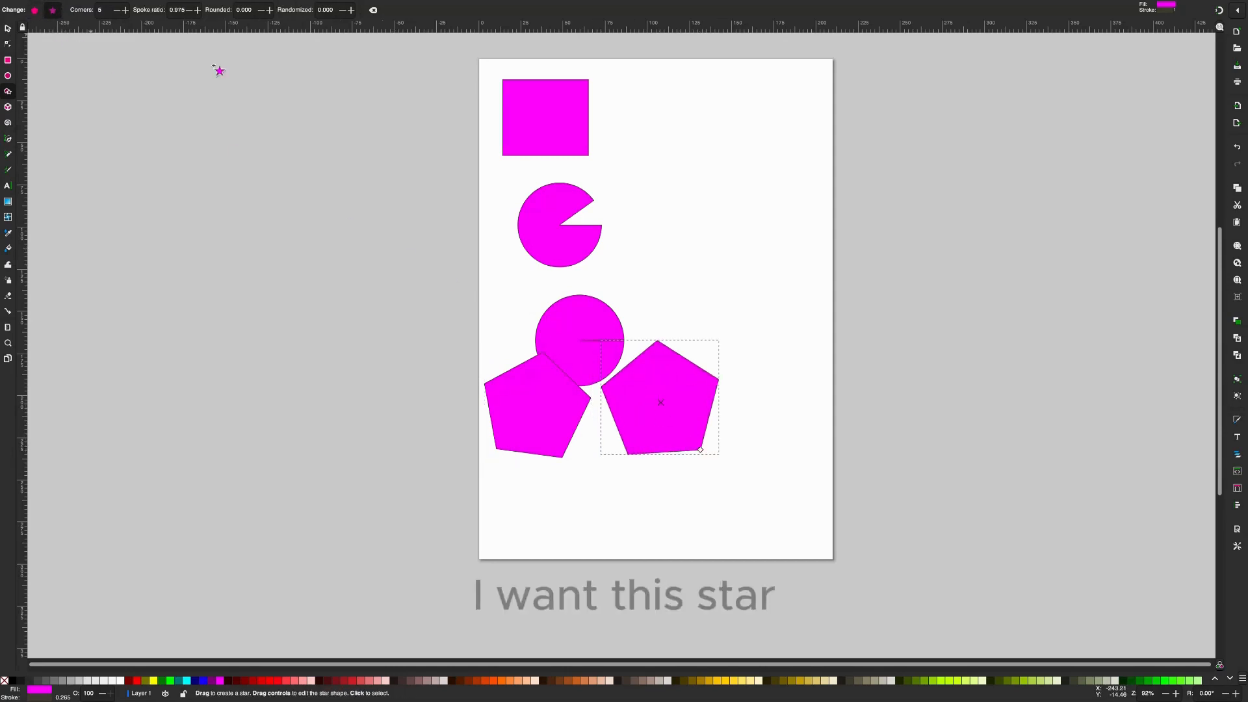
pyautogui.moveTo(713, 139); pyautogui.dragTo(743, 181)
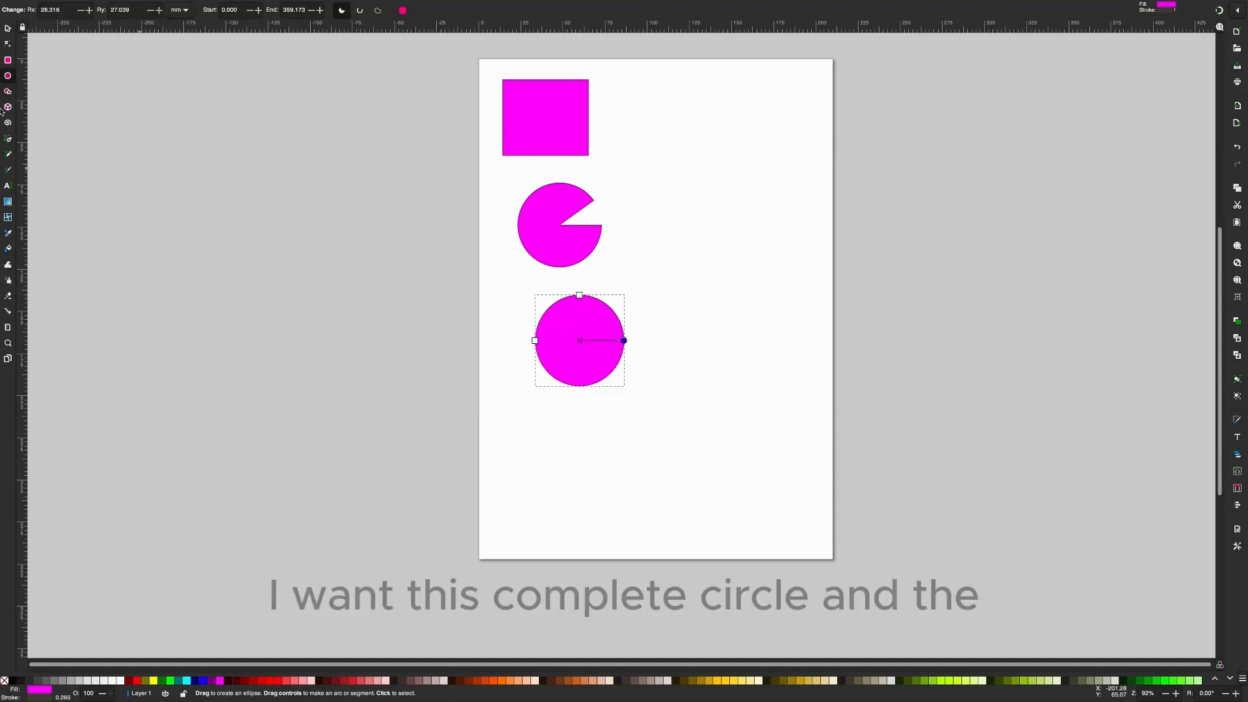
pyautogui.click(8, 93)
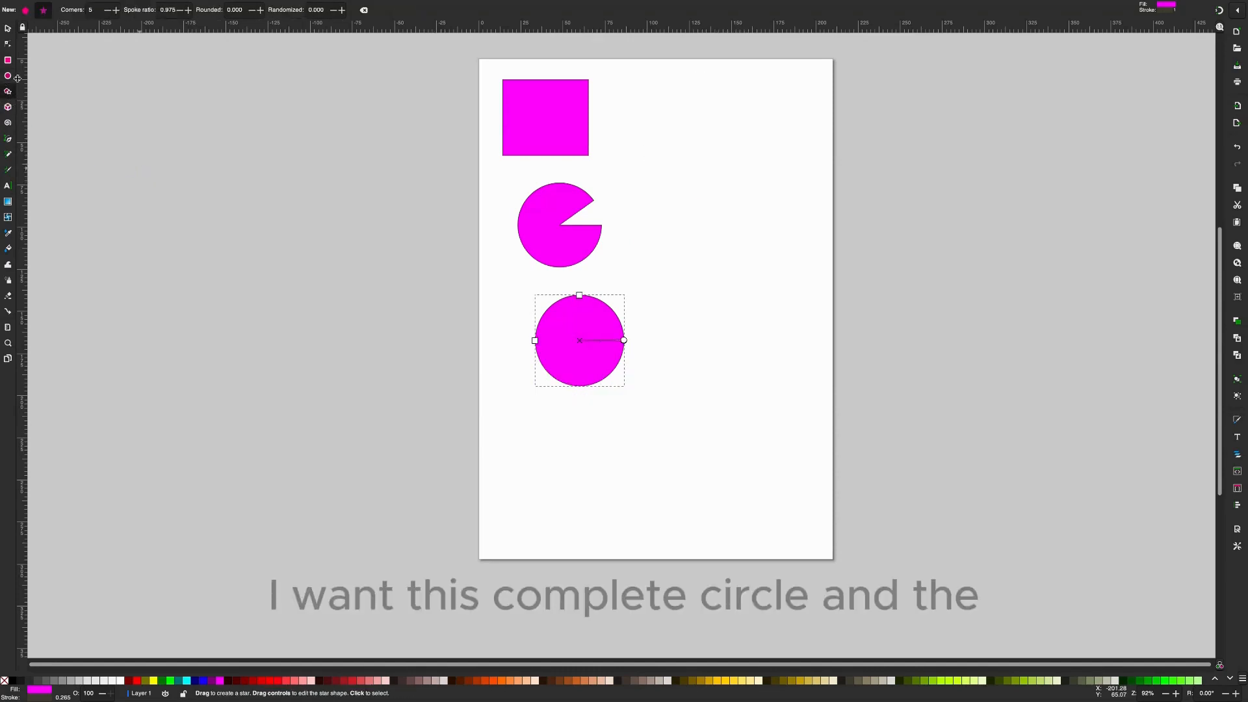
pyautogui.moveTo(536, 407); pyautogui.dragTo(563, 459)
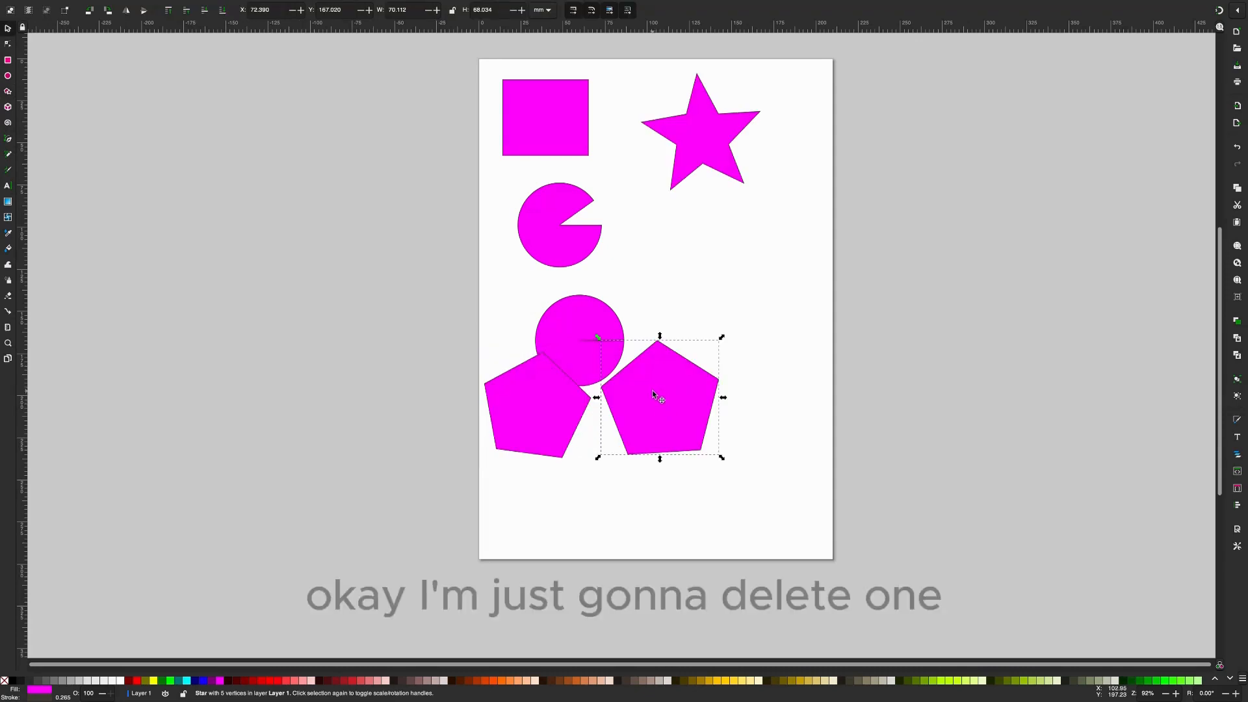
# - Delete the right-hand pentagon and move the star down near the bottom of the page, to the right of the remaining pentagon
pyautogui.press('Delete')
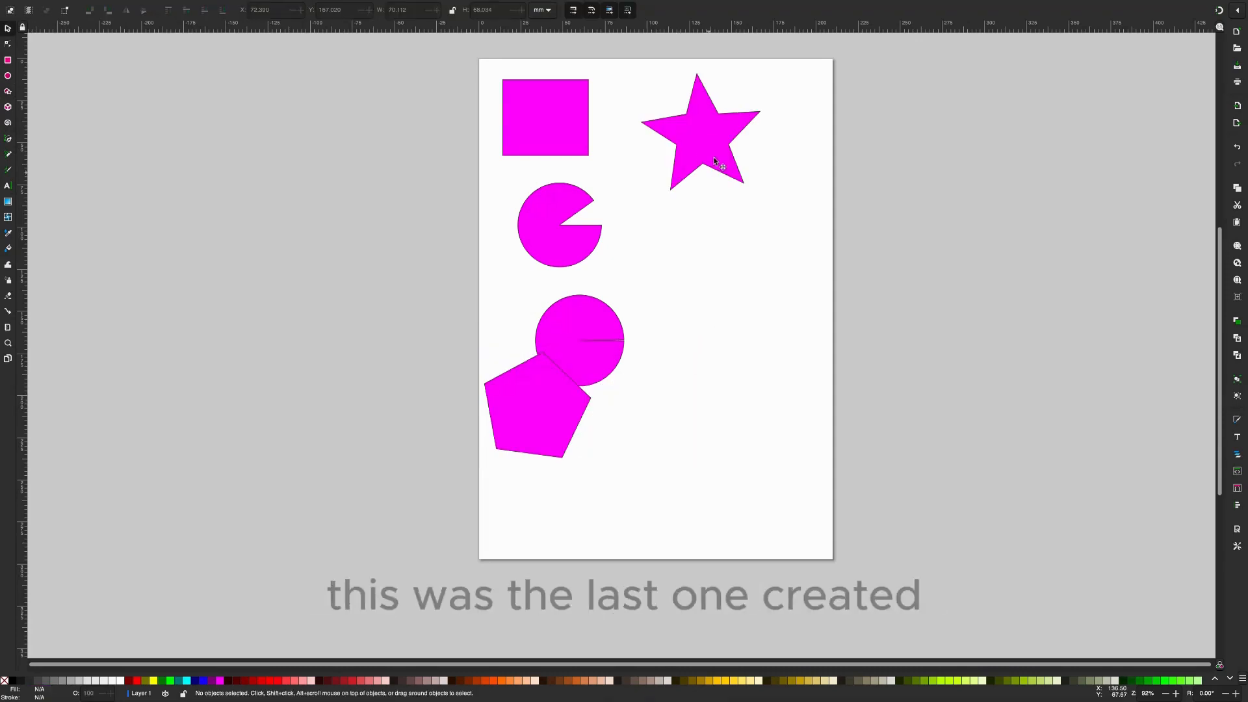
pyautogui.click(700, 434)
pyautogui.moveTo(700, 150); pyautogui.dragTo(652, 525)
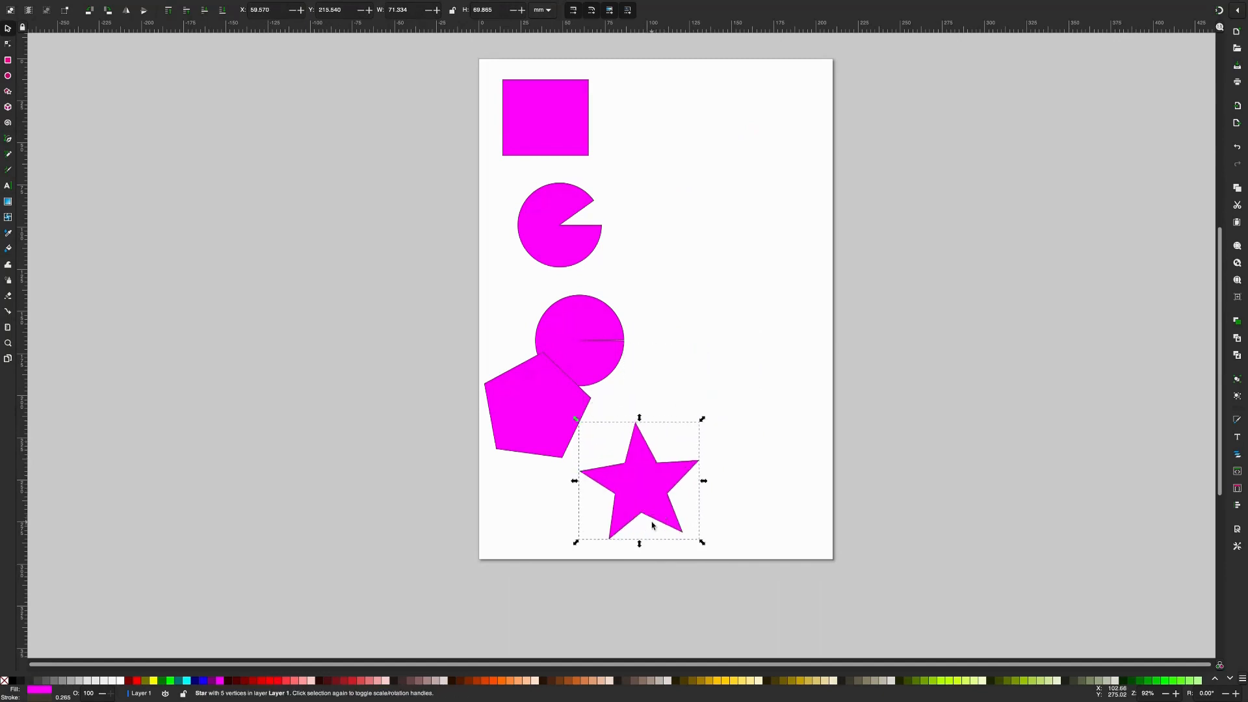
# - Fill the pie shape with lime green and the full circle with yellow
pyautogui.click(546, 231)
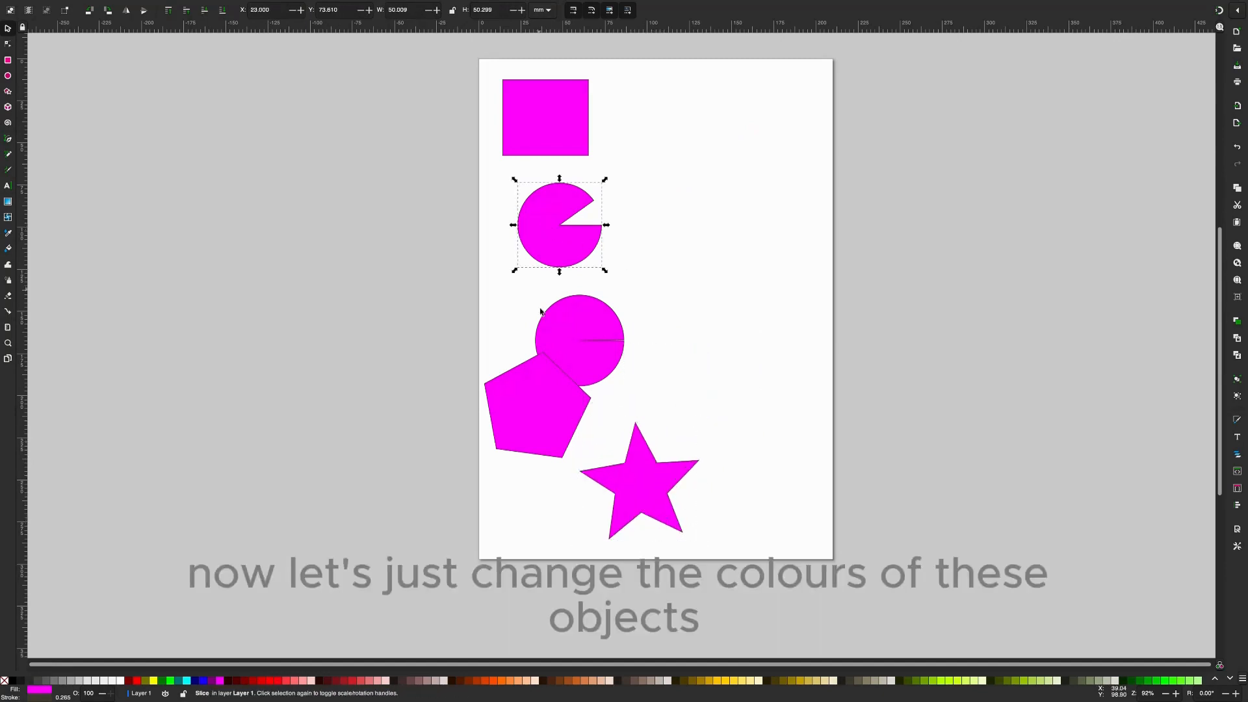
pyautogui.click(170, 681)
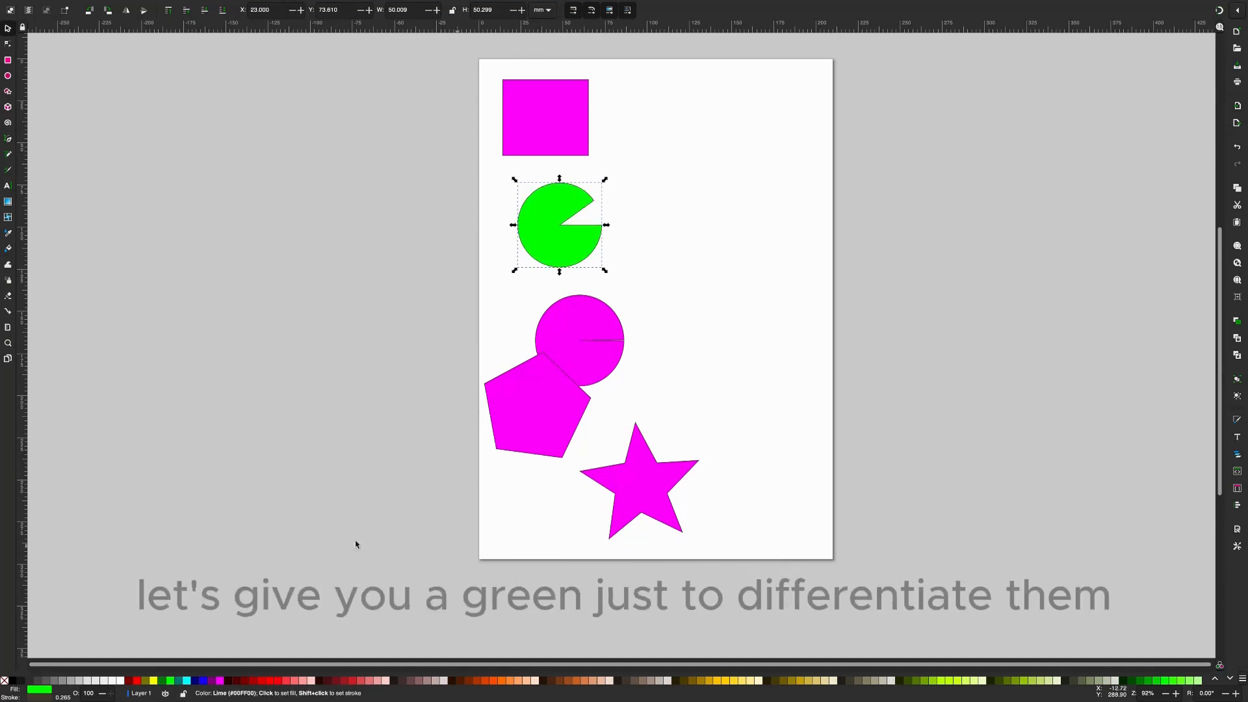
pyautogui.click(583, 337)
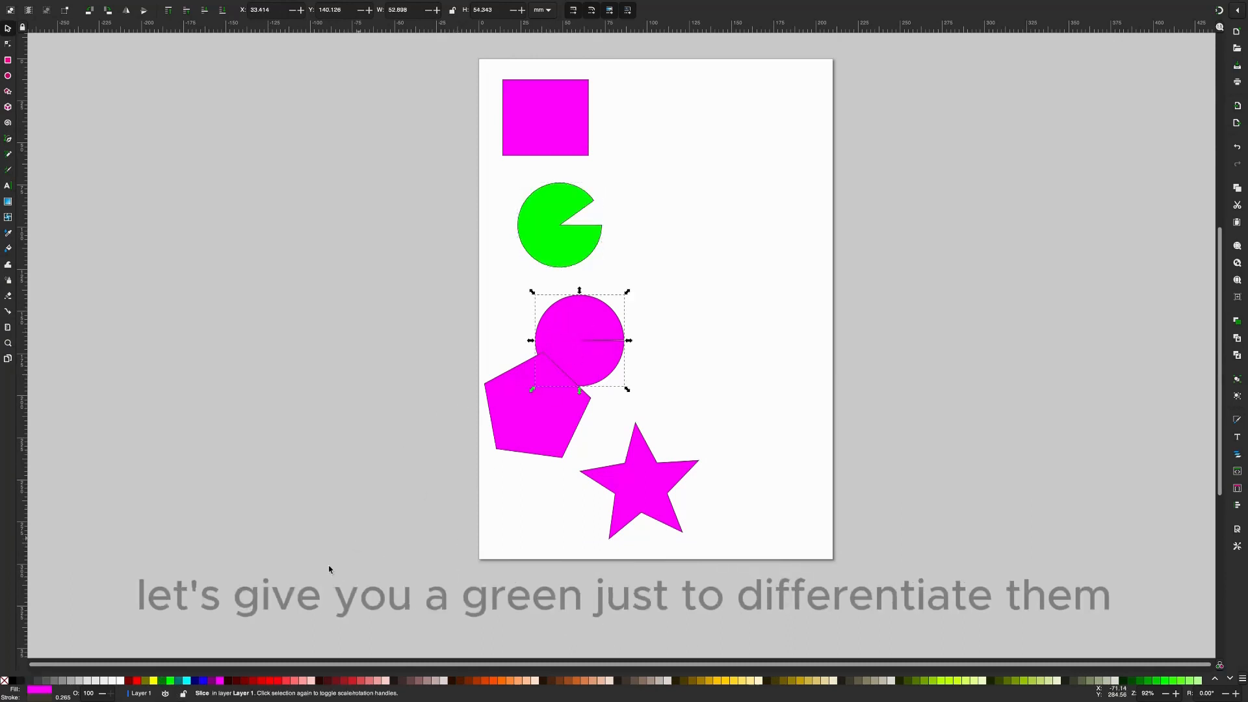
pyautogui.click(154, 680)
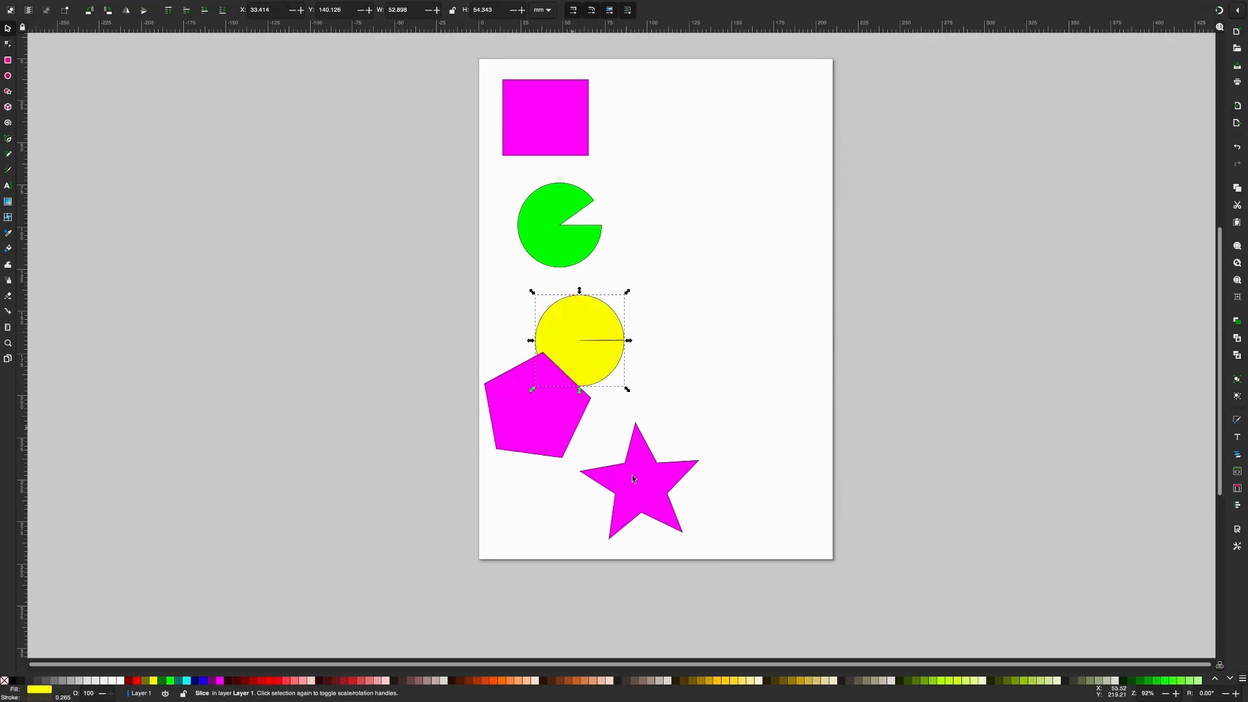
# - Fill the star with aqua and the pentagon with red
pyautogui.click(634, 488)
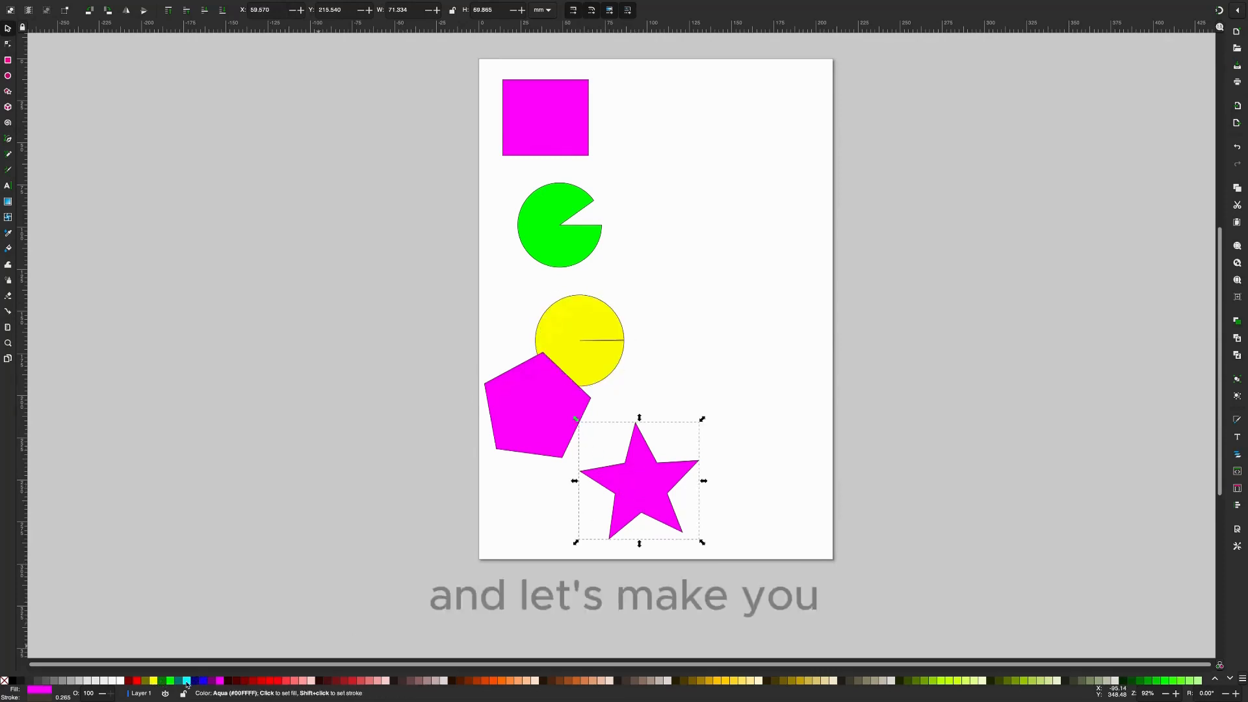
pyautogui.click(188, 680)
pyautogui.scroll(-1, 543, 430)
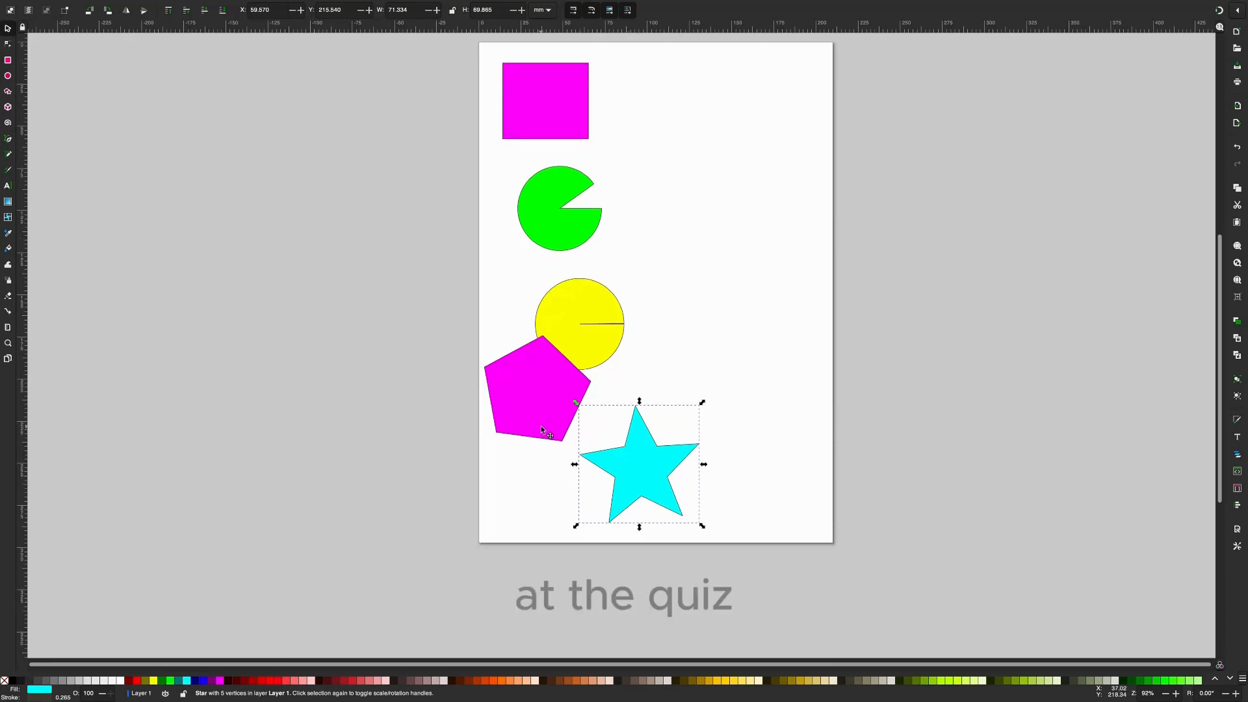
pyautogui.click(542, 430)
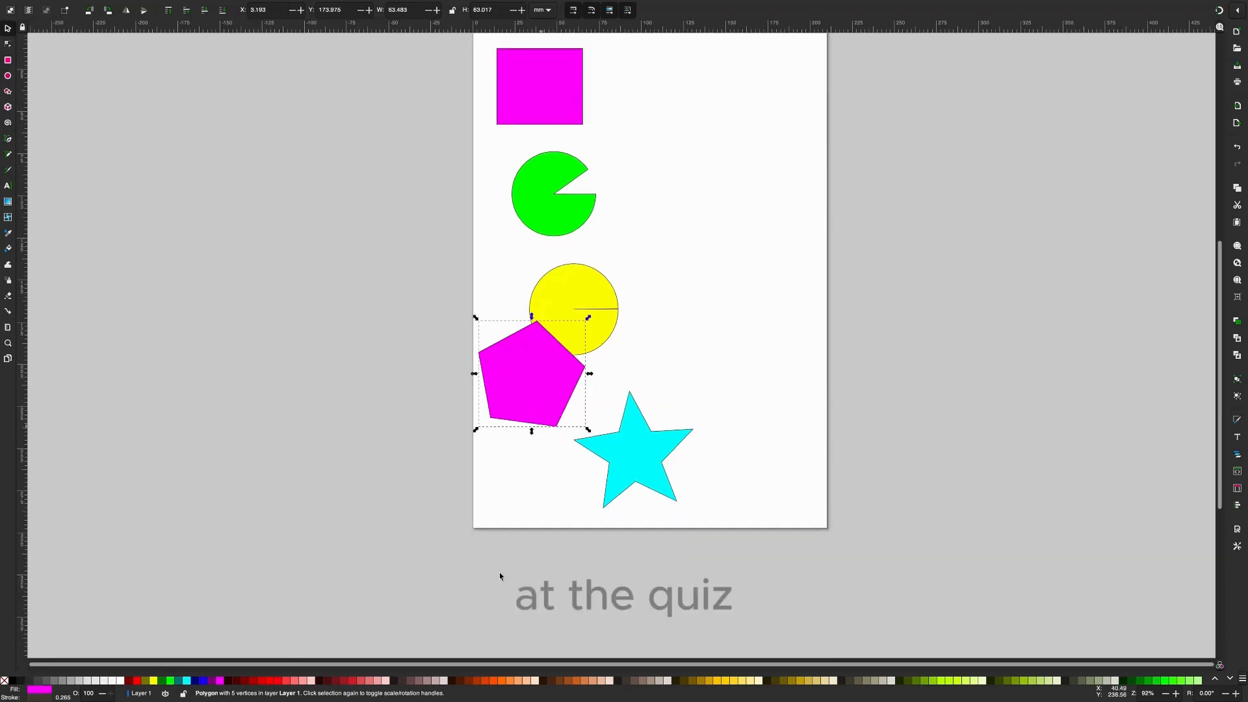
pyautogui.click(262, 680)
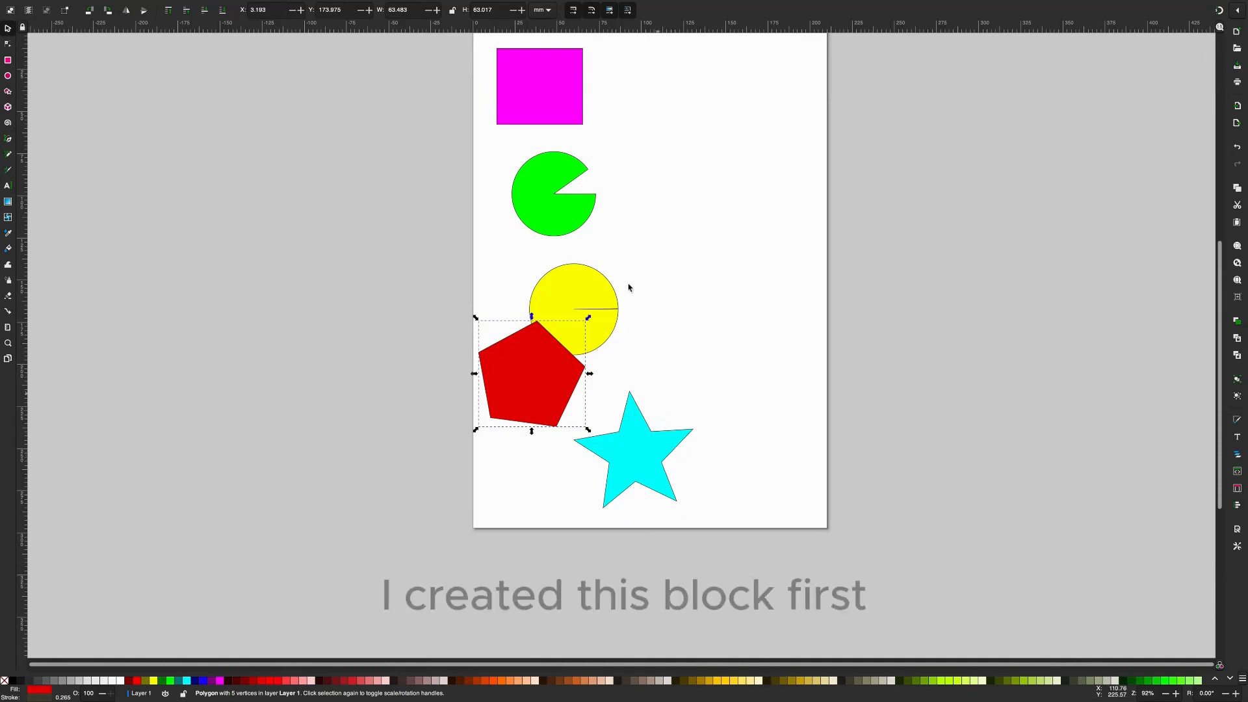
# - Arrange the rectangle, pie shape, circle, pentagon and star in a vertical column, each overlapping the one above, and clear the selection
pyautogui.click(557, 98)
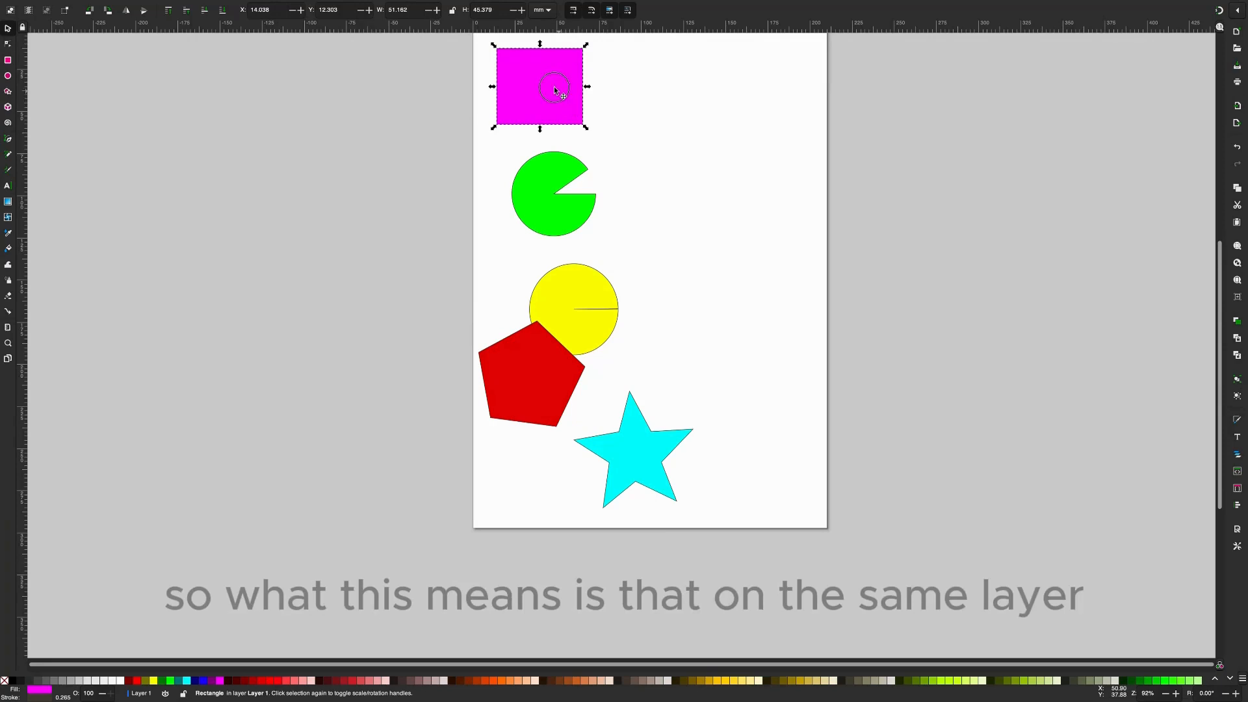
pyautogui.moveTo(552, 90); pyautogui.dragTo(556, 110)
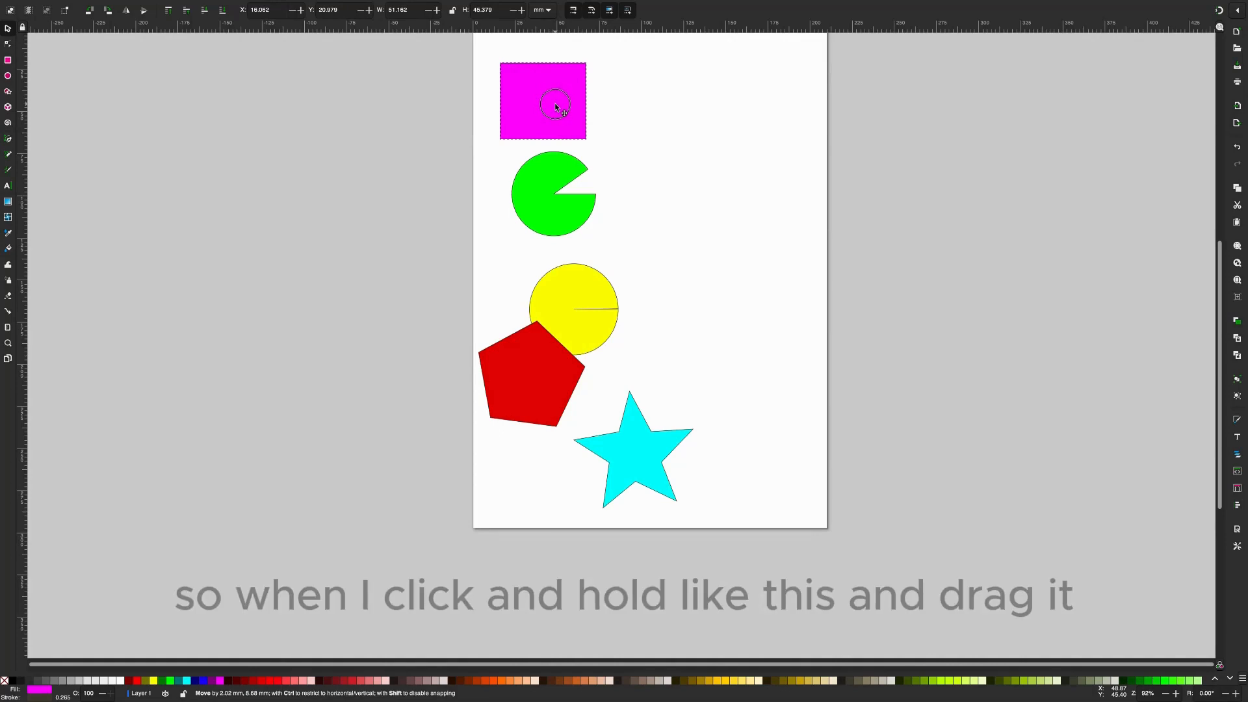
pyautogui.moveTo(555, 108)
pyautogui.mouseDown()
pyautogui.moveTo(547, 375)
pyautogui.moveTo(600, 441)
pyautogui.moveTo(546, 326)
pyautogui.moveTo(559, 104)
pyautogui.mouseUp()
pyautogui.moveTo(554, 193); pyautogui.dragTo(553, 150)
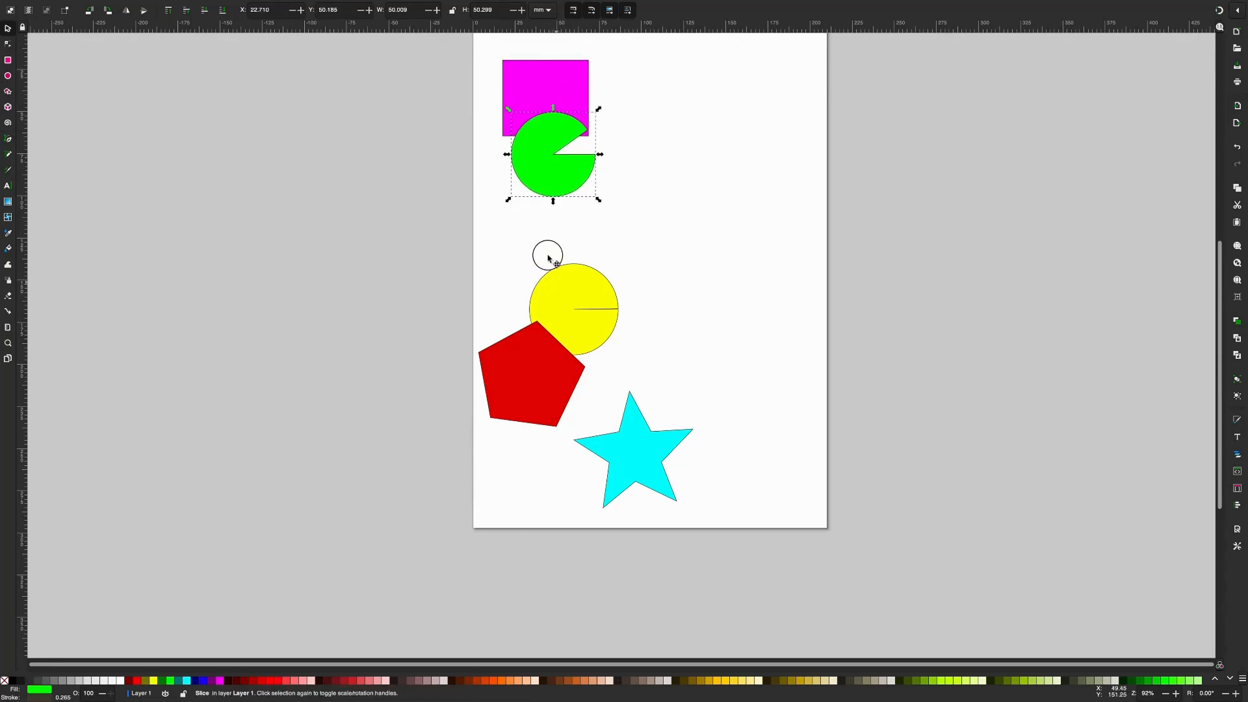
pyautogui.moveTo(557, 285); pyautogui.dragTo(531, 198)
pyautogui.moveTo(531, 366); pyautogui.dragTo(550, 241)
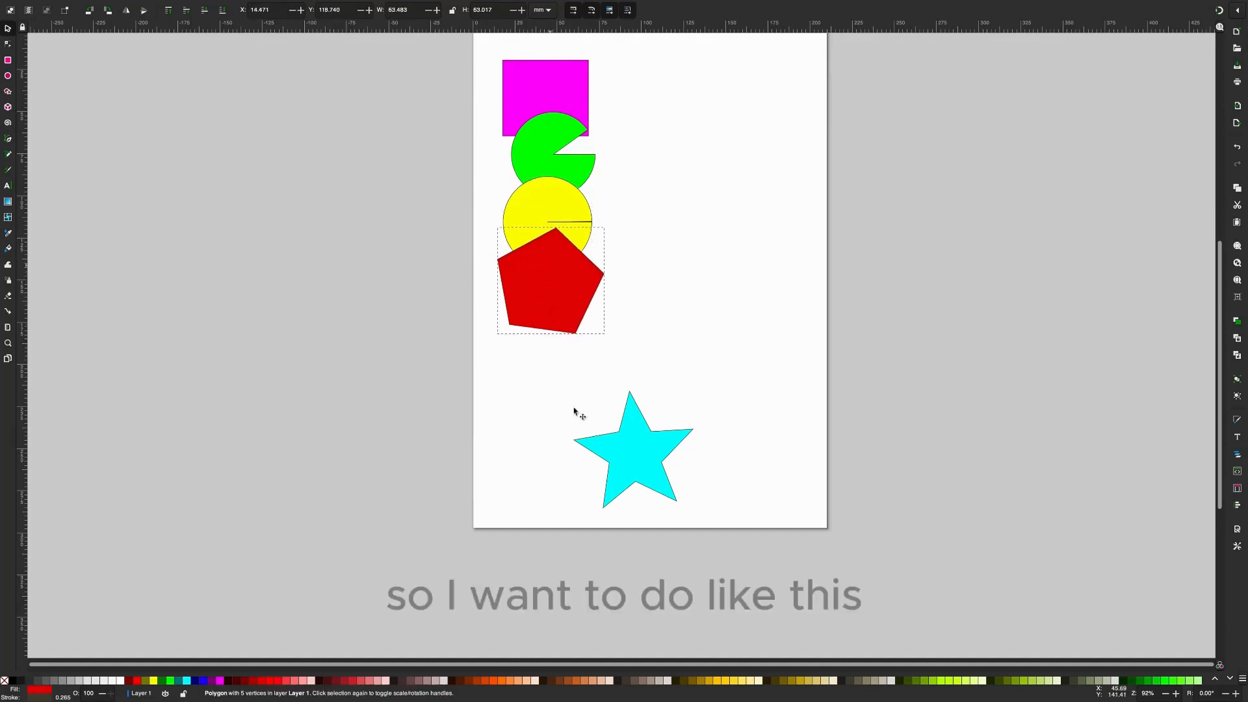
pyautogui.moveTo(620, 447); pyautogui.dragTo(504, 339)
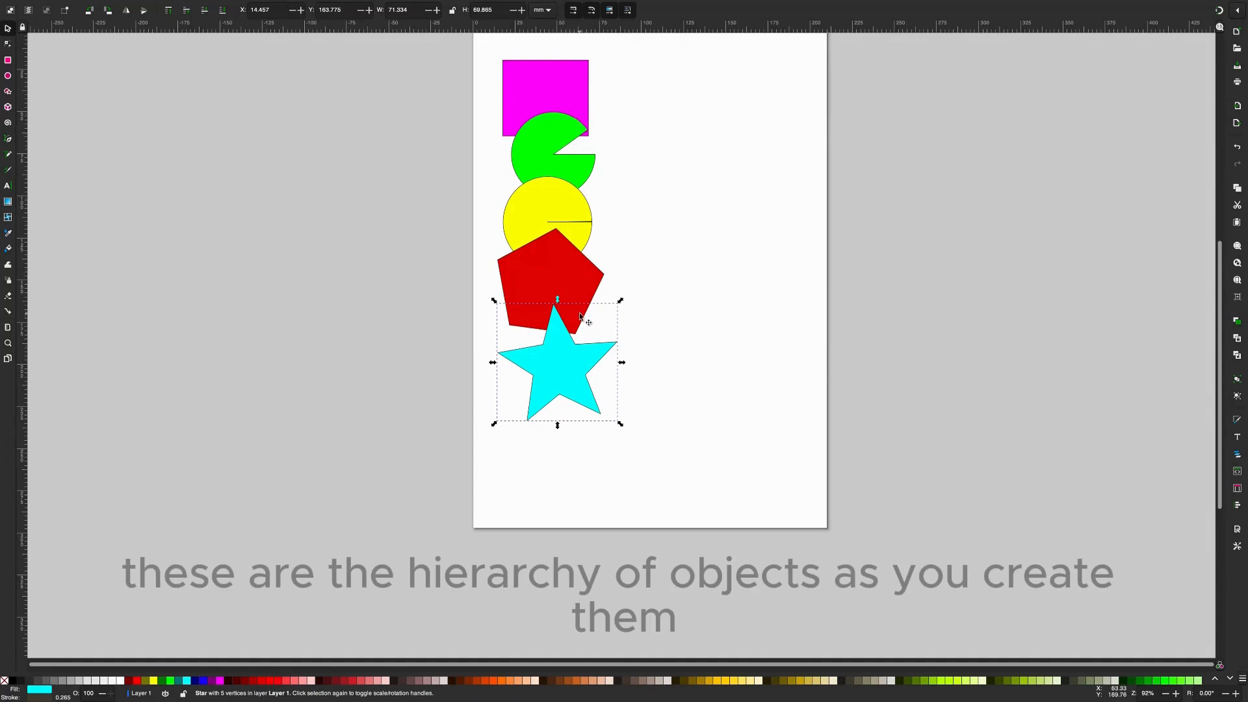
pyautogui.press('Escape')
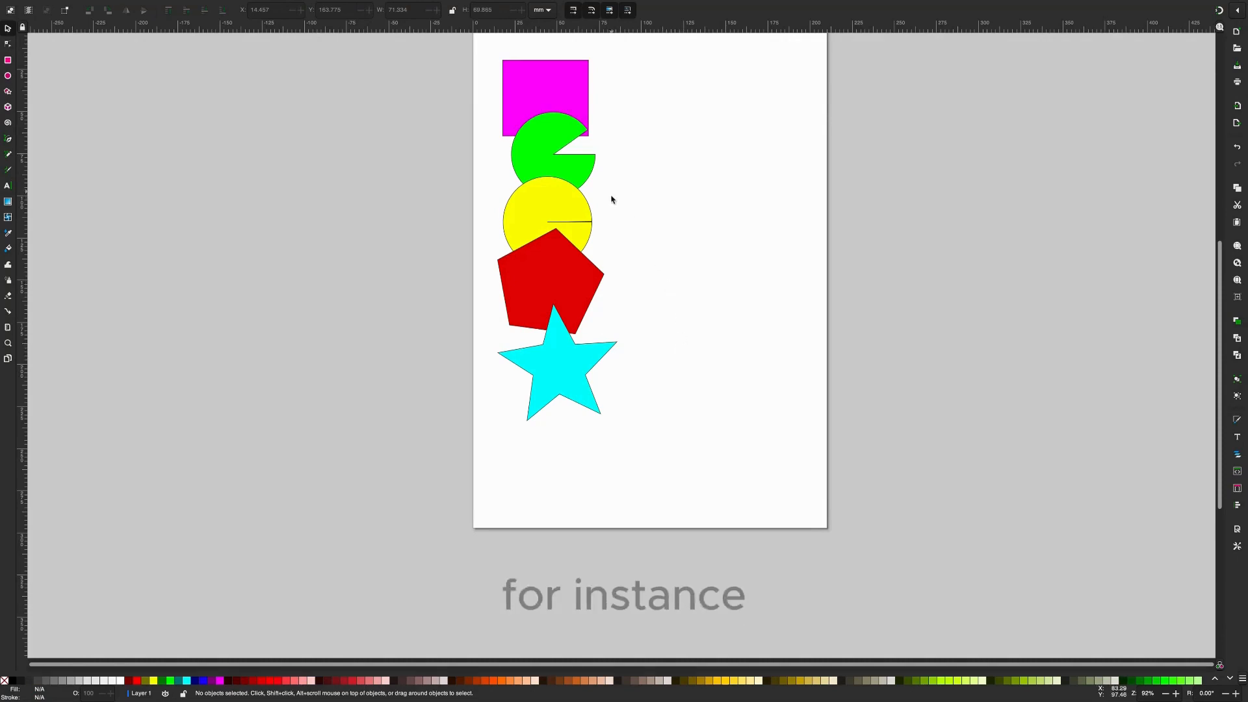
# - Lower the green pie shape to the bottom of the stacking order and raise it two levels, above the yellow circle
pyautogui.click(547, 146)
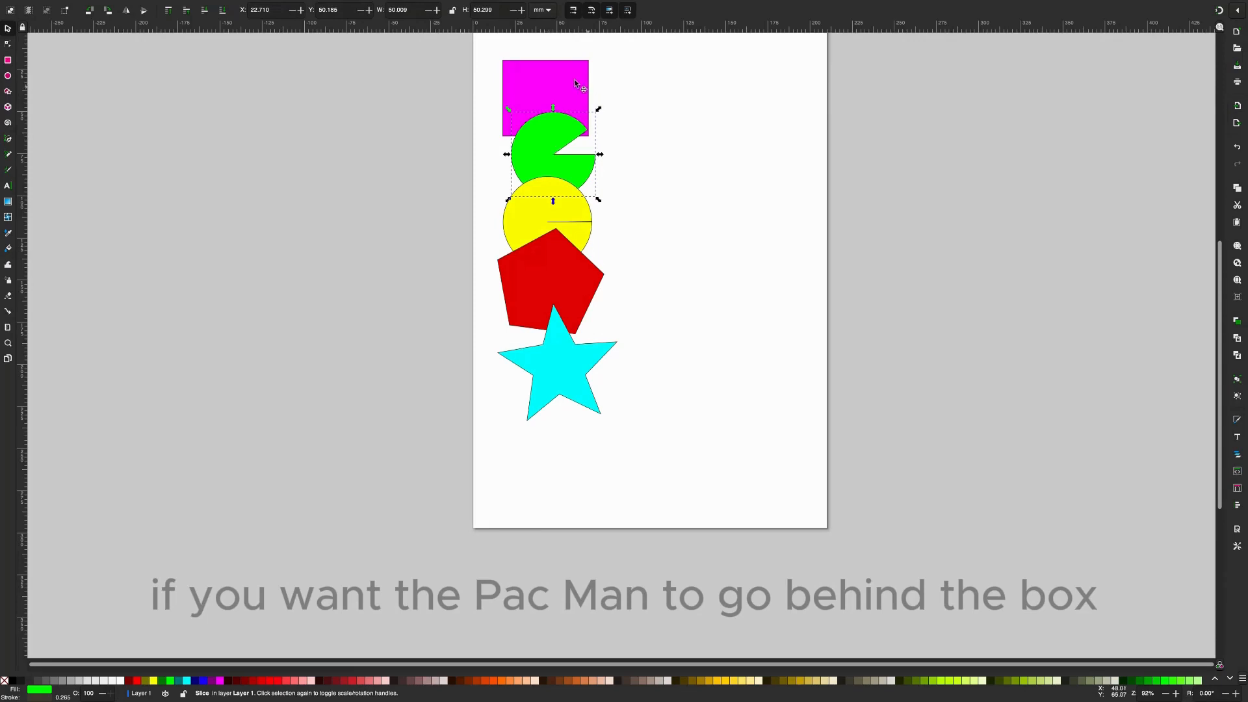
pyautogui.click(223, 10)
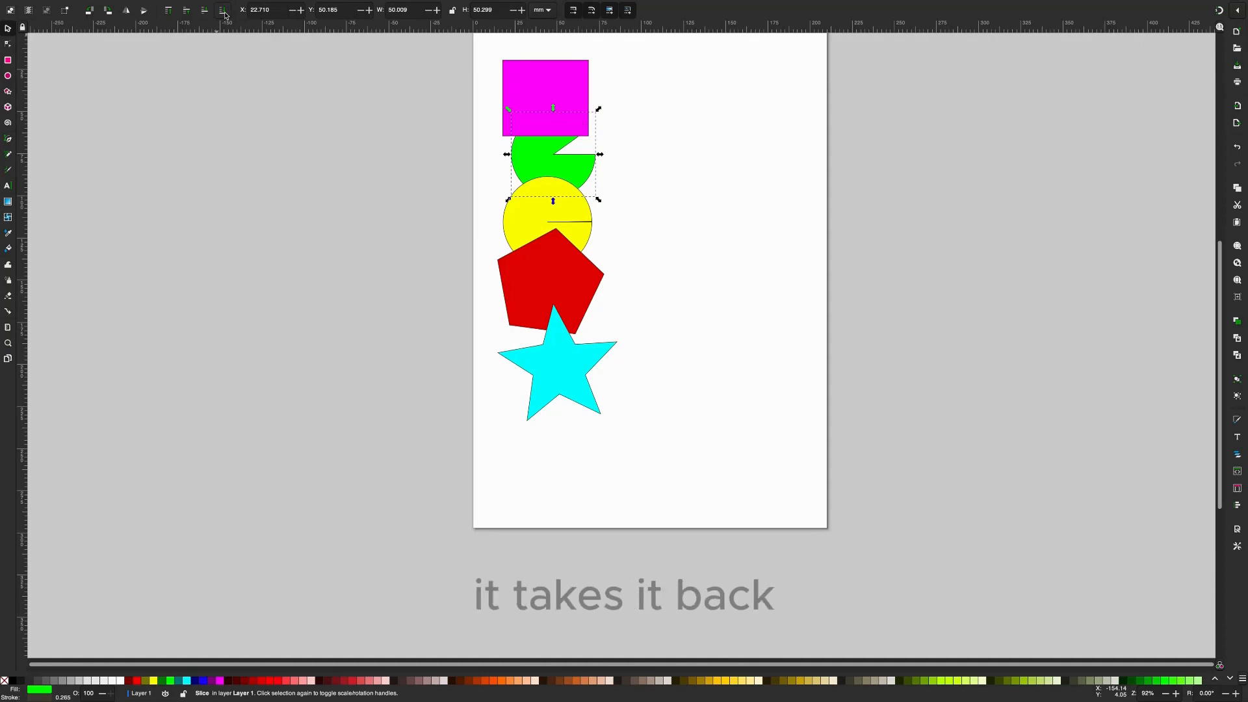
pyautogui.click(187, 10)
pyautogui.click(186, 11)
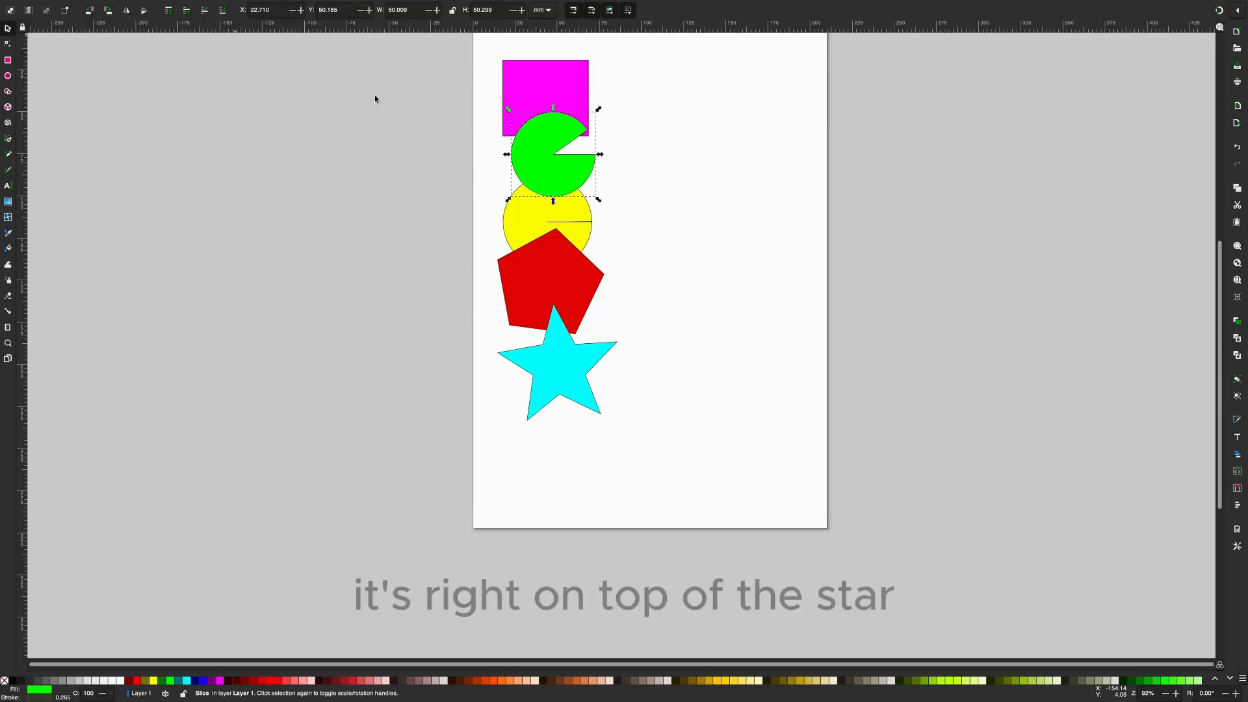
# - Move the green pie shape down to where the pentagon and star overlap and raise it above both
pyautogui.moveTo(543, 168); pyautogui.dragTo(549, 298)
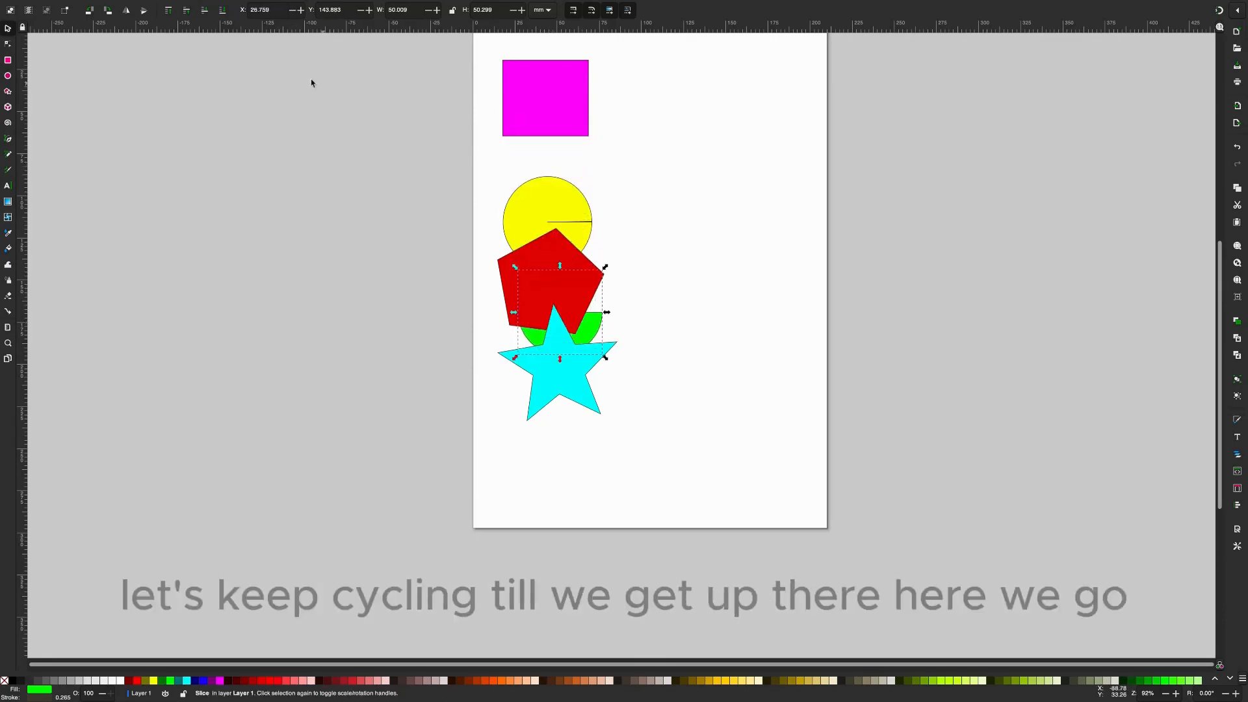
pyautogui.click(188, 14)
pyautogui.click(188, 14)
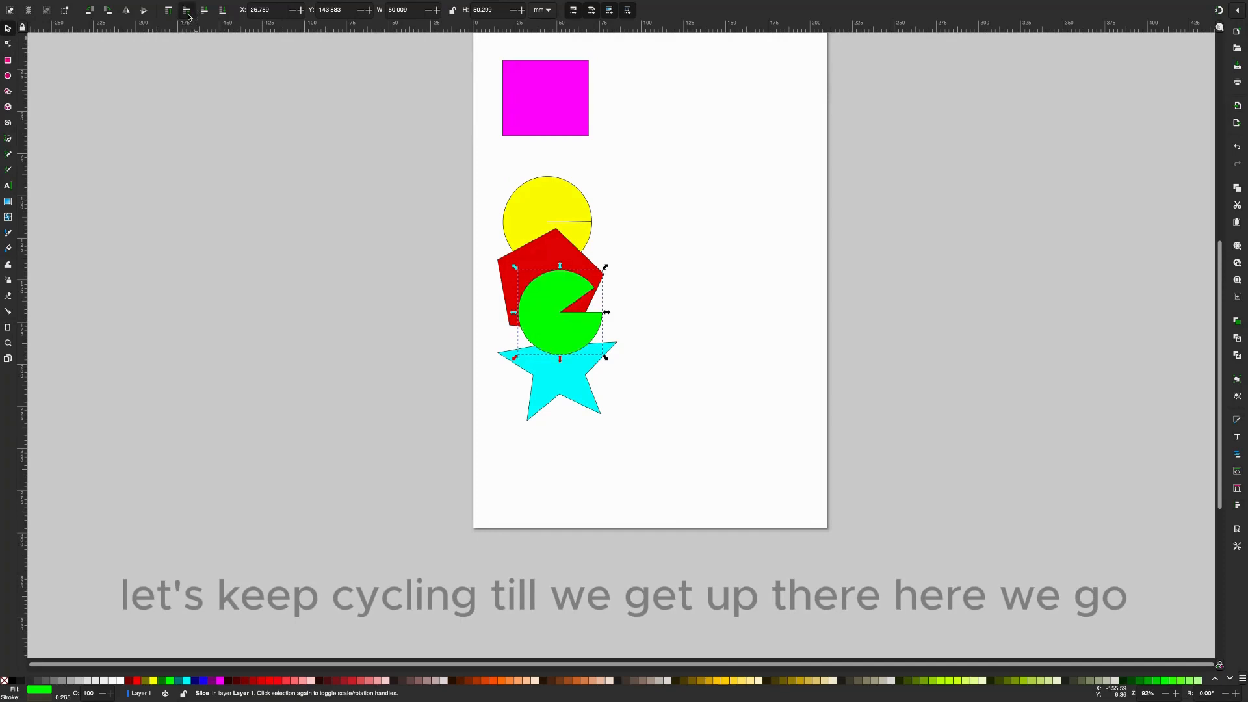
# - Move the green pie shape back between the magenta rectangle and yellow circle, in front of the rectangle and behind the circle, and clear the selection
pyautogui.moveTo(558, 344); pyautogui.dragTo(552, 175)
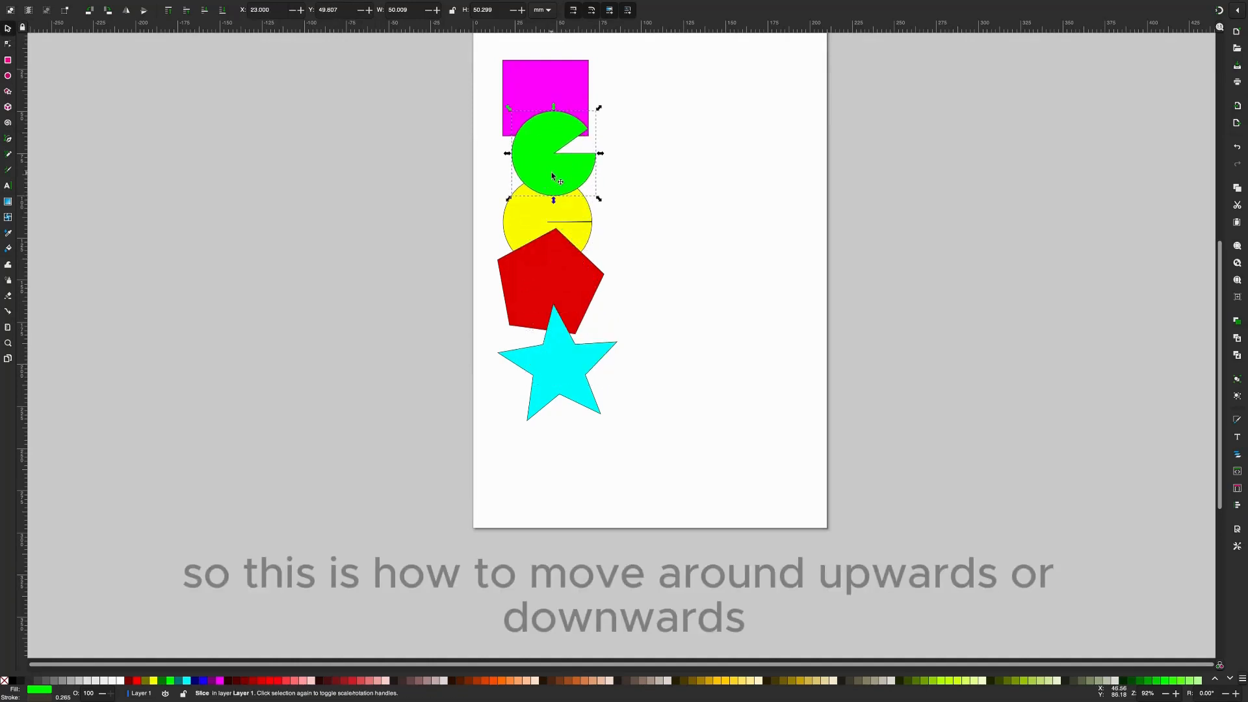
pyautogui.click(643, 181)
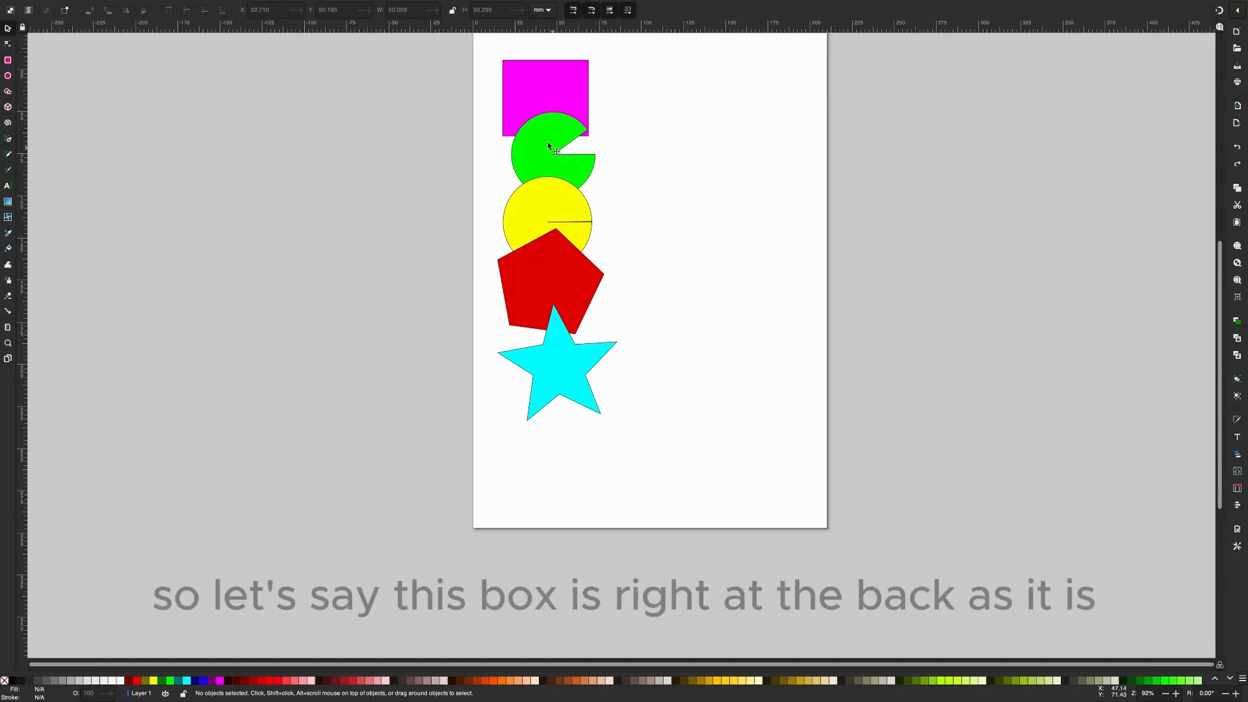
# - Duplicate the magenta rectangle, move the copy over the yellow circle's edge, and delete the copy
pyautogui.click(567, 91)
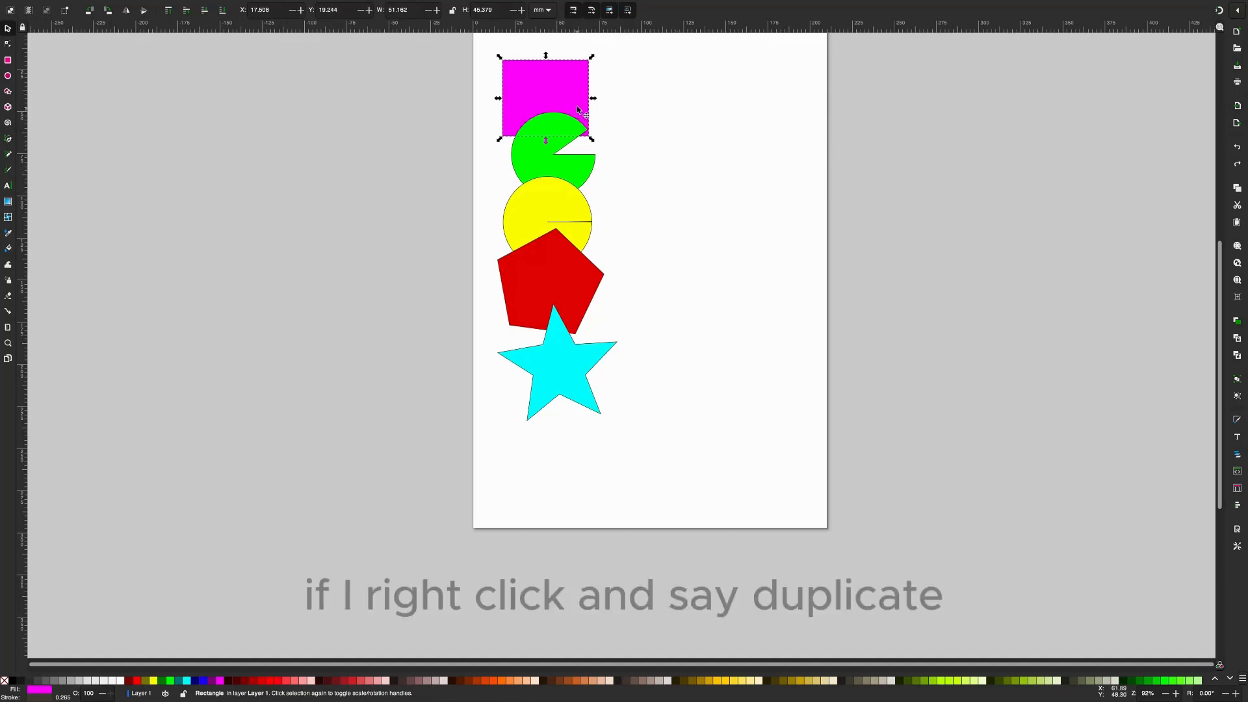
pyautogui.rightClick(568, 101)
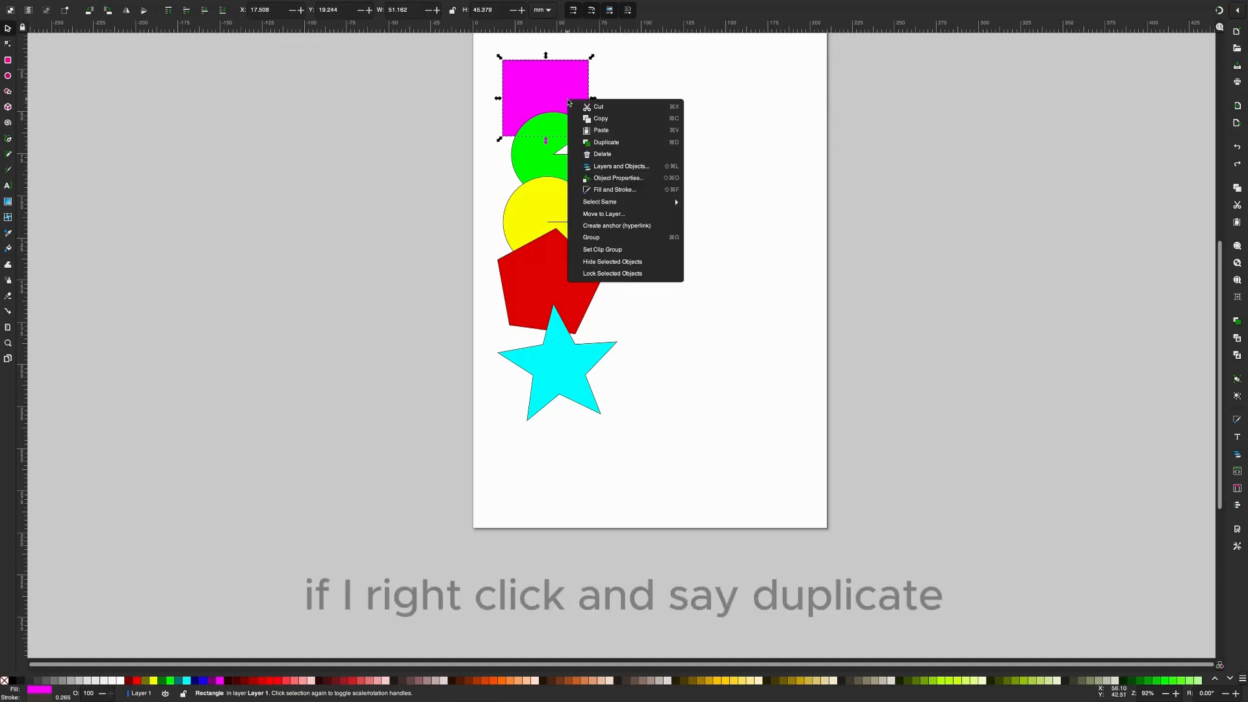
pyautogui.click(616, 142)
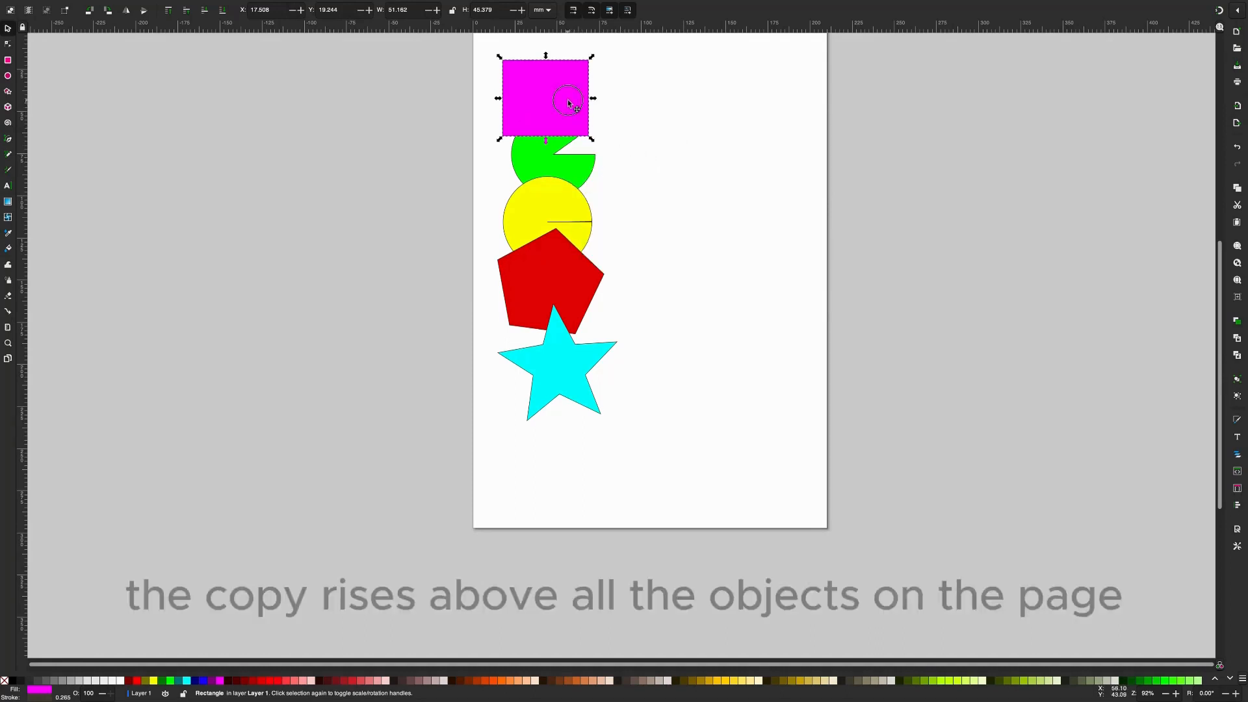
pyautogui.moveTo(569, 109); pyautogui.dragTo(626, 213)
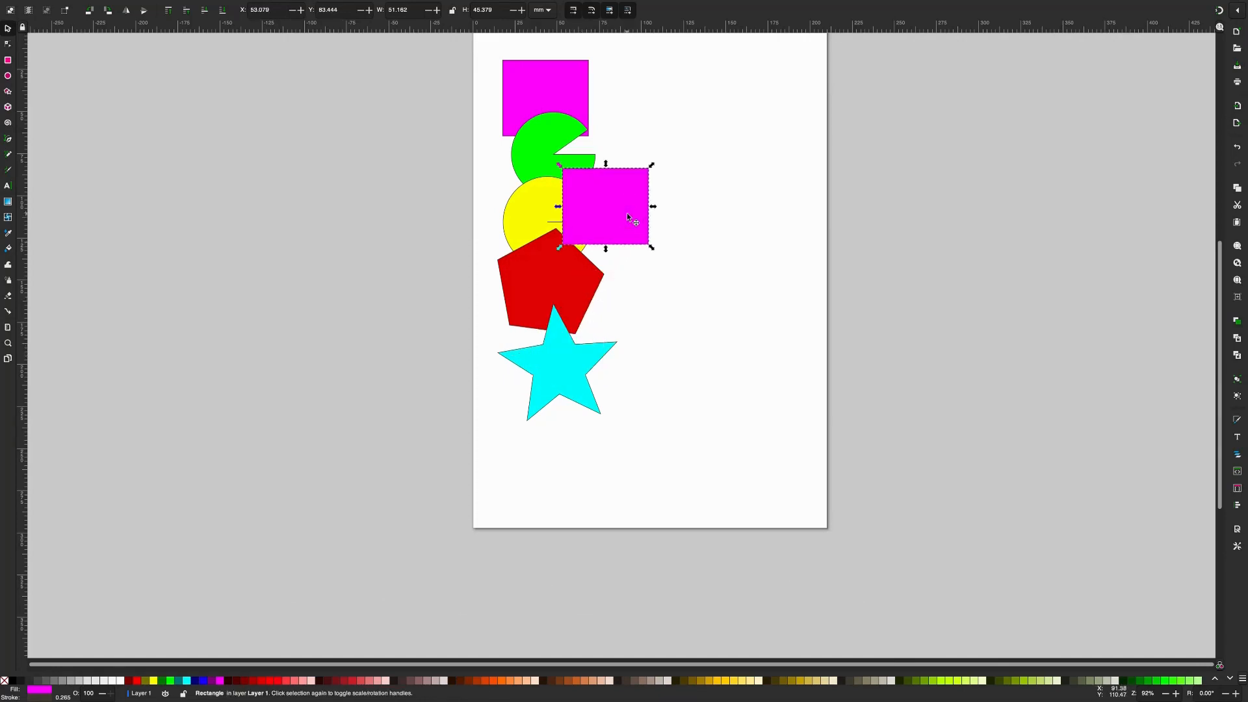
pyautogui.press('Delete')
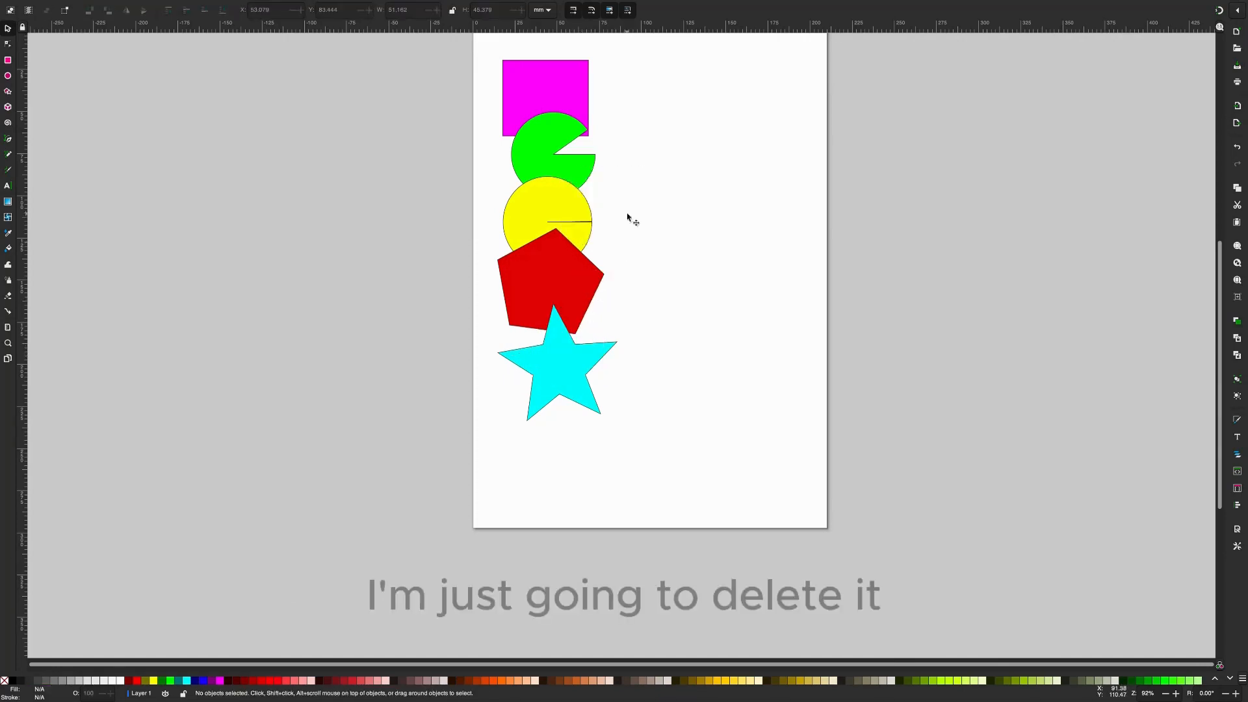
# - Duplicate the magenta rectangle again, offset the copy to the right of the original, and delete the copy
pyautogui.click(554, 91)
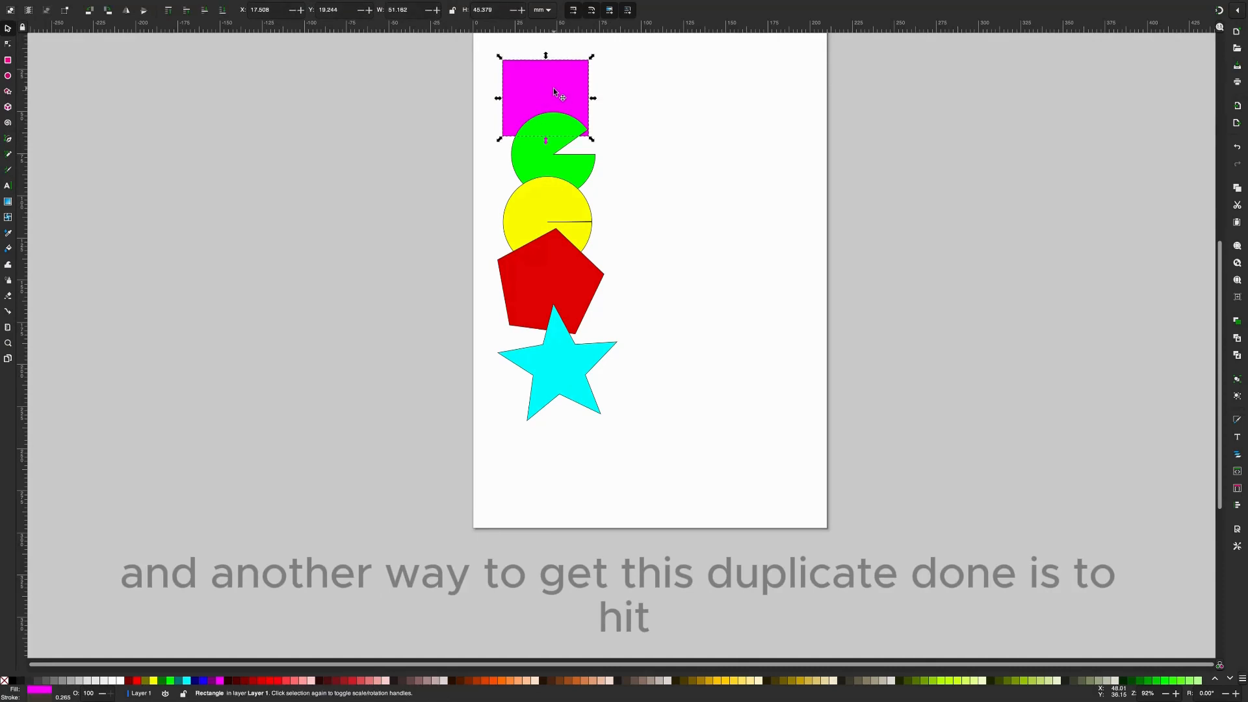
pyautogui.press('super')
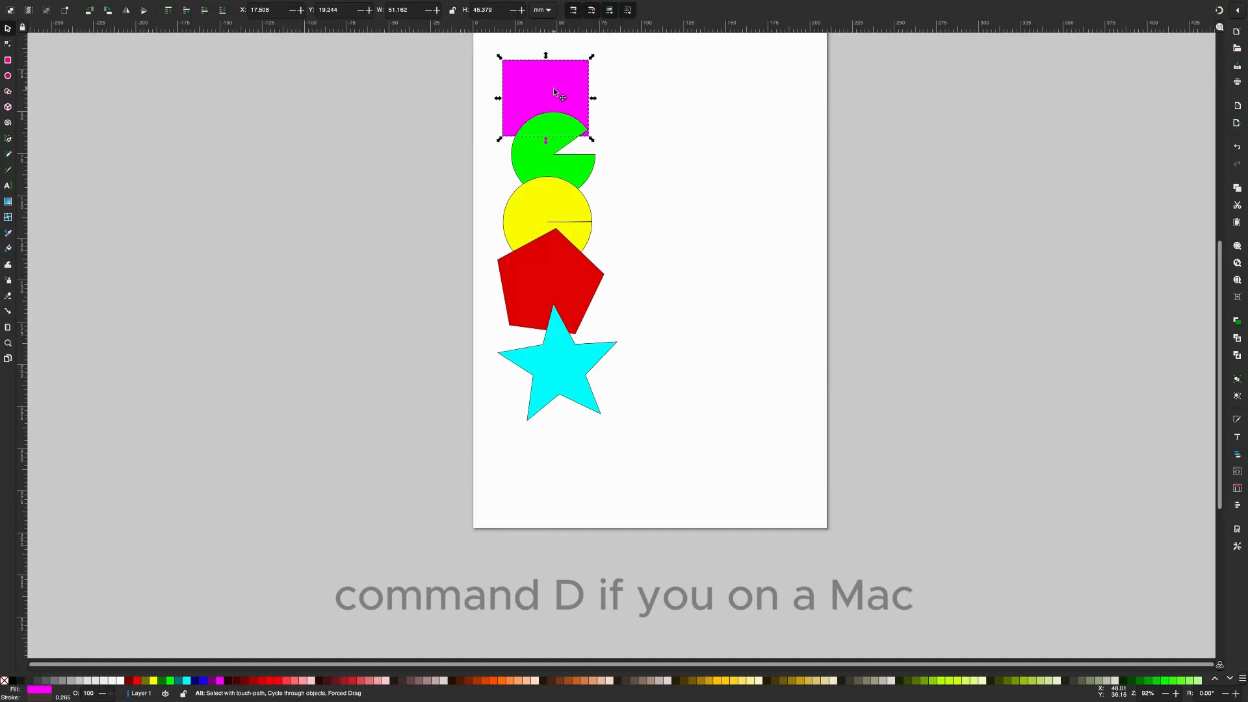
pyautogui.press('super+d')
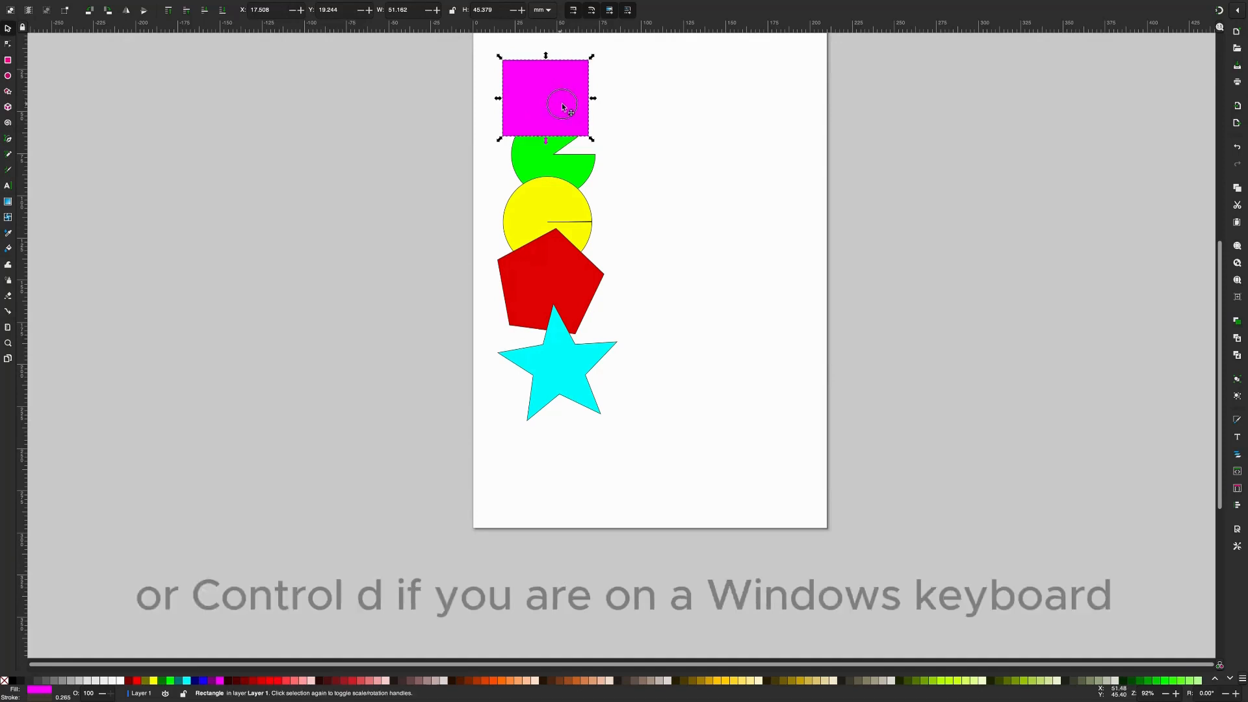
pyautogui.moveTo(563, 107); pyautogui.dragTo(643, 120)
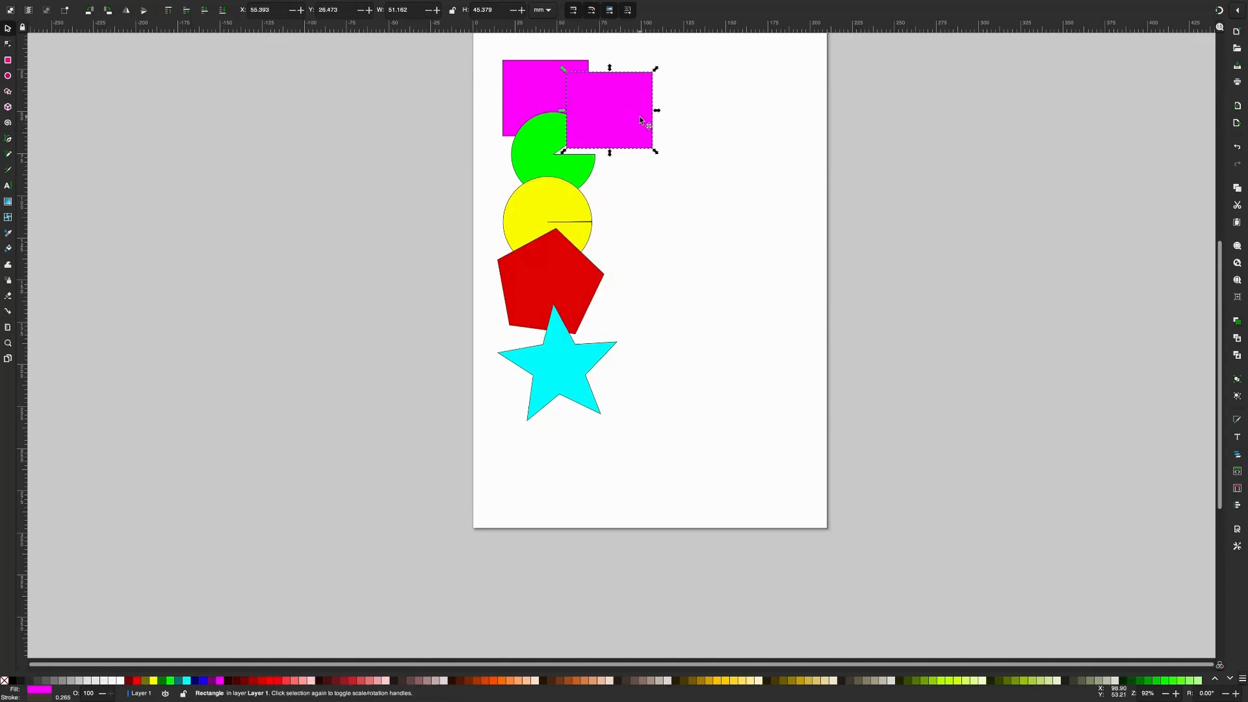
pyautogui.press('Delete')
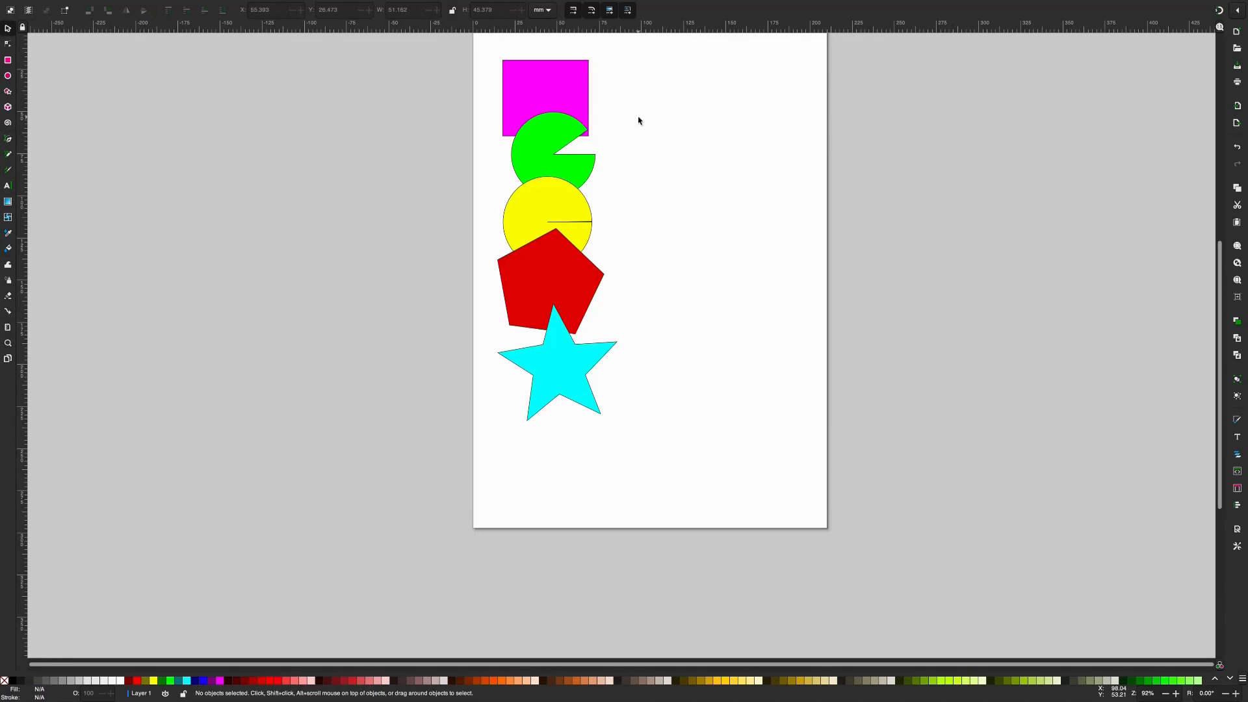
pyautogui.click(574, 101)
pyautogui.rightClick(574, 101)
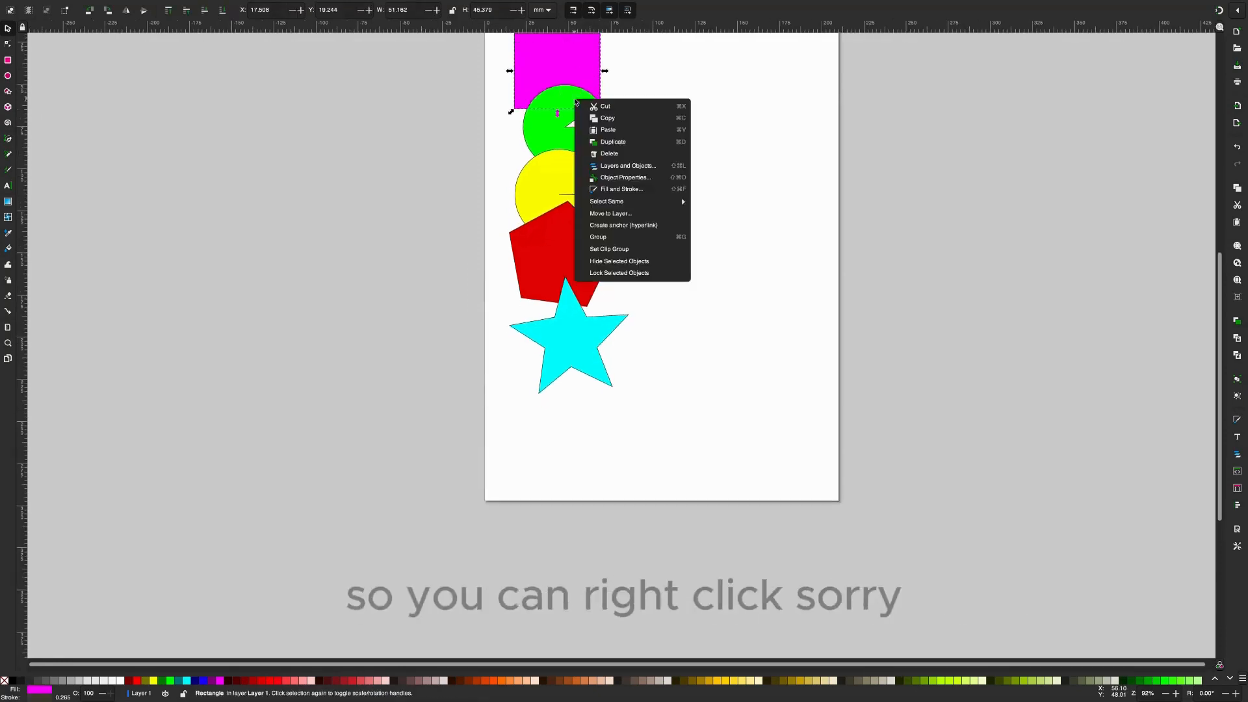
pyautogui.click(735, 154)
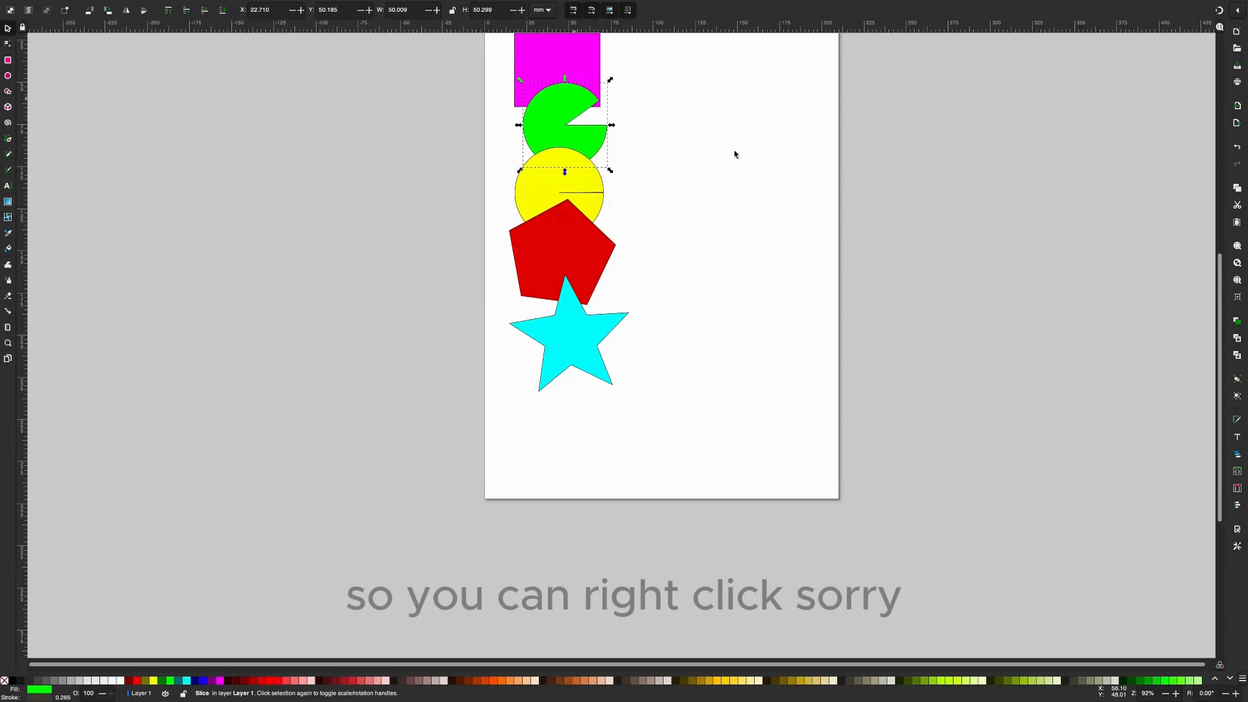
# - Copy the magenta rectangle and paste it onto the empty page area to the right of the pie shape
pyautogui.scroll(3, 731, 159)
pyautogui.scroll(-1, 727, 161)
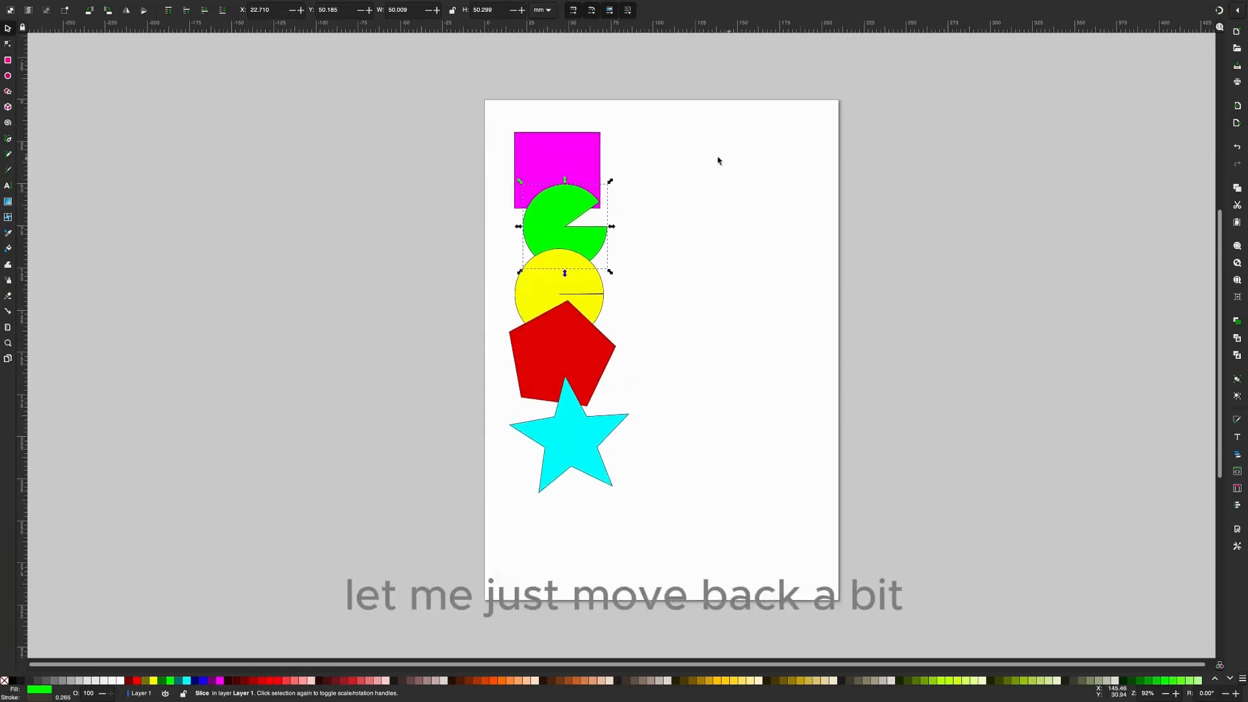
pyautogui.click(585, 155)
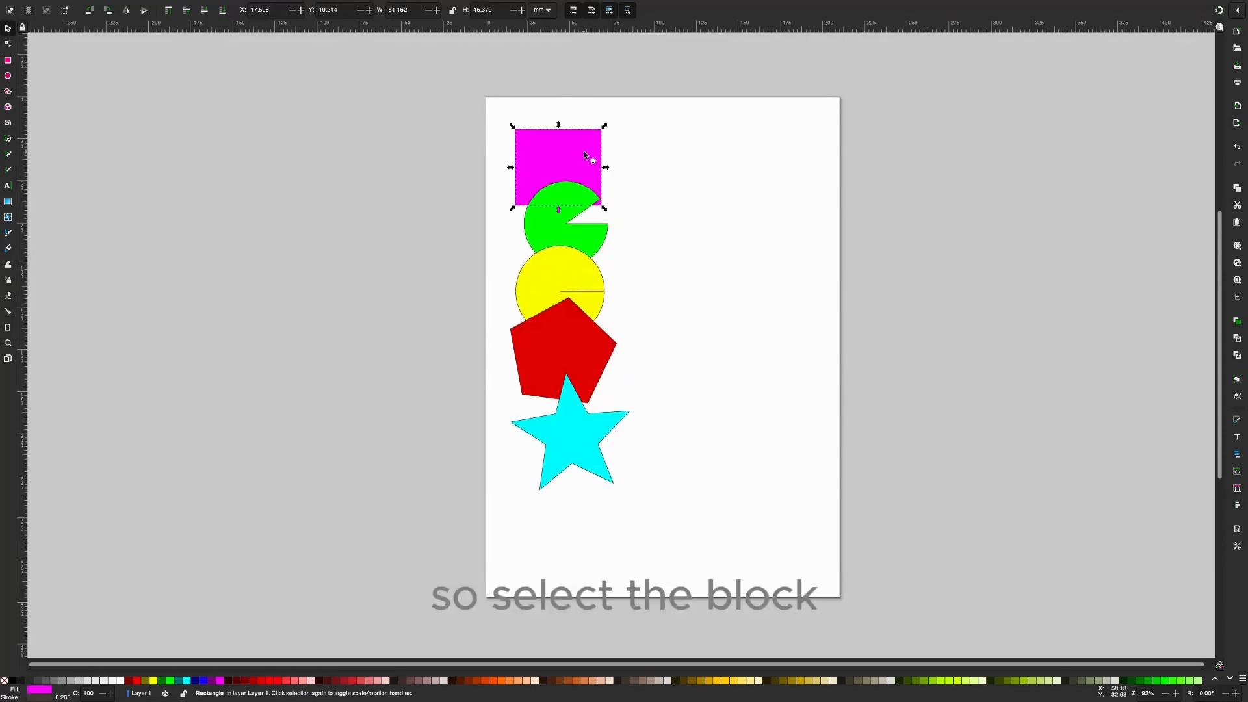
pyautogui.rightClick(584, 155)
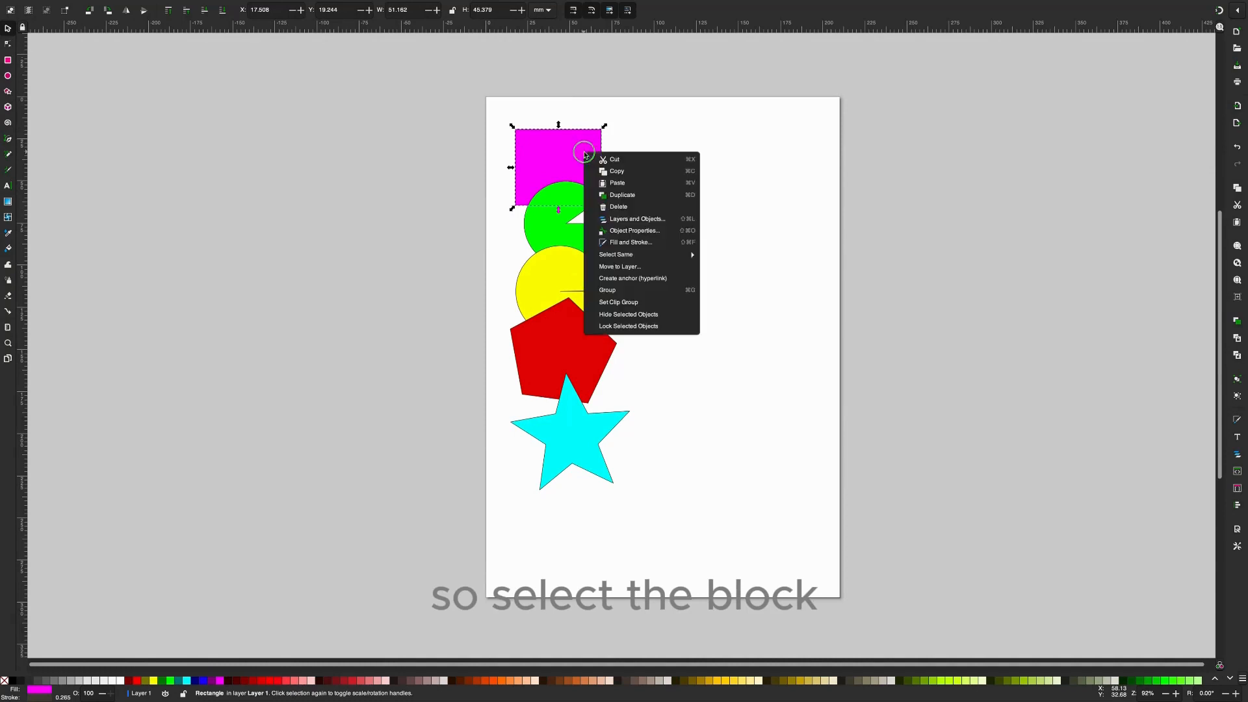
pyautogui.click(627, 172)
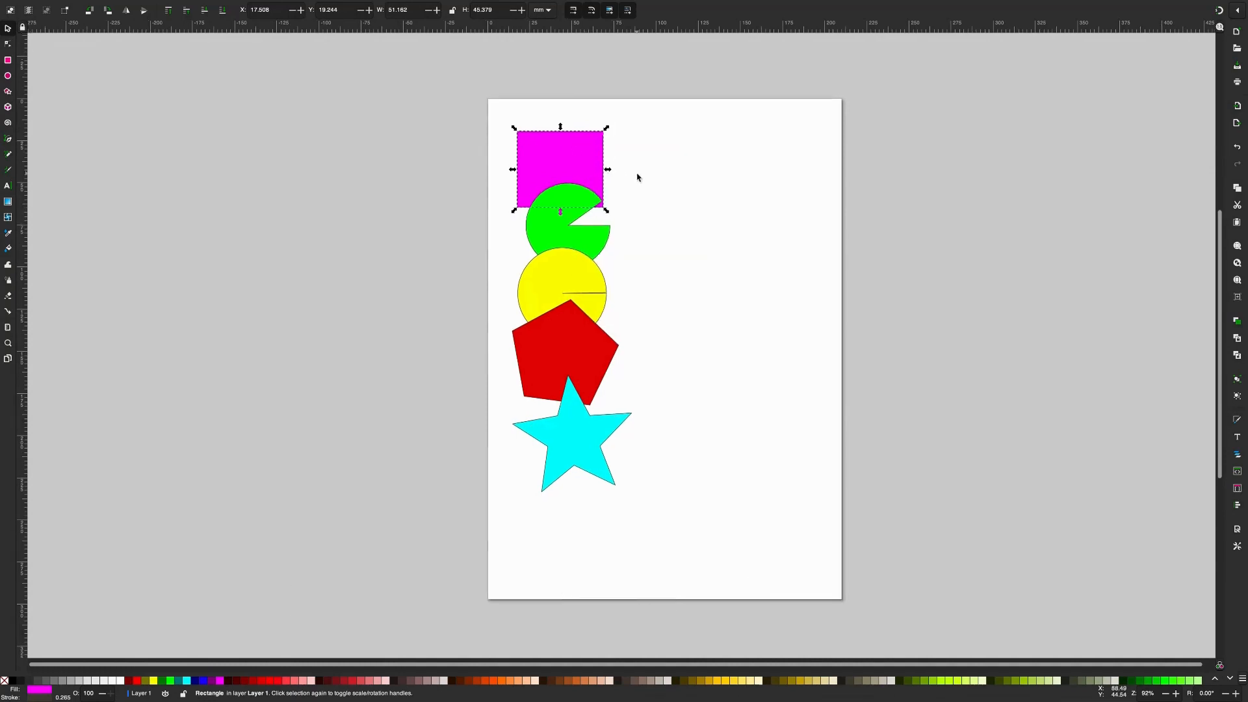
pyautogui.rightClick(637, 177)
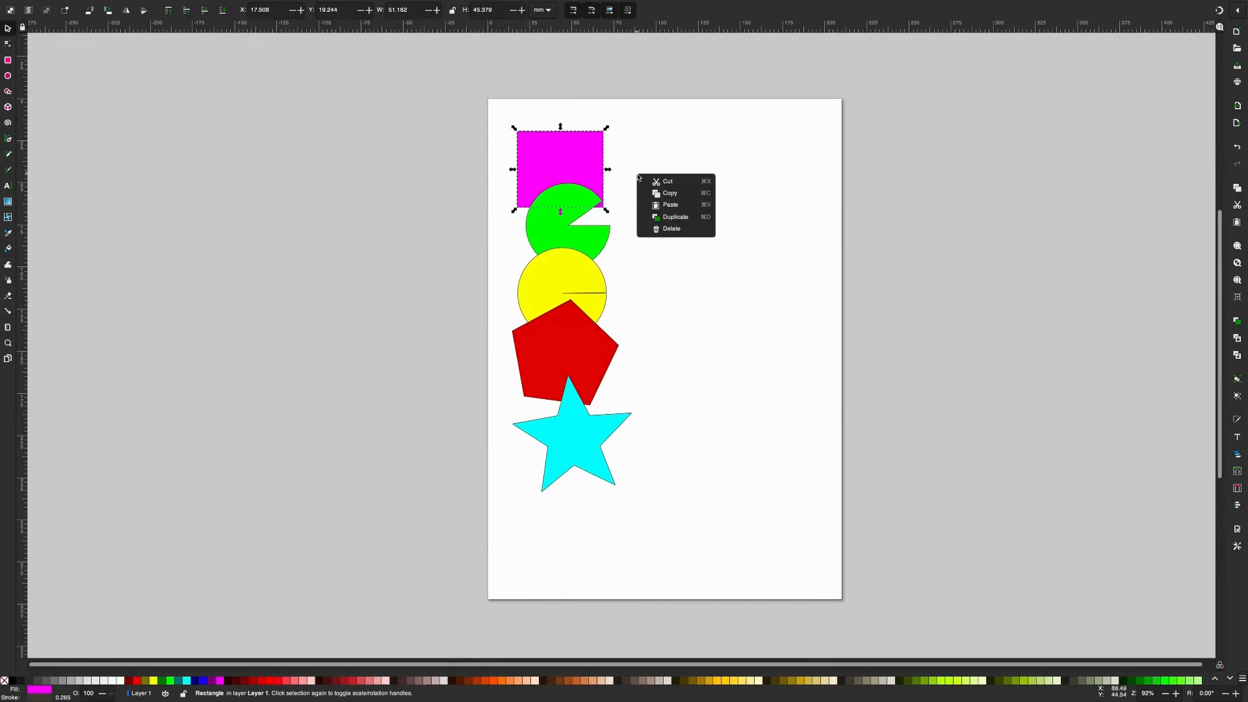
pyautogui.click(669, 206)
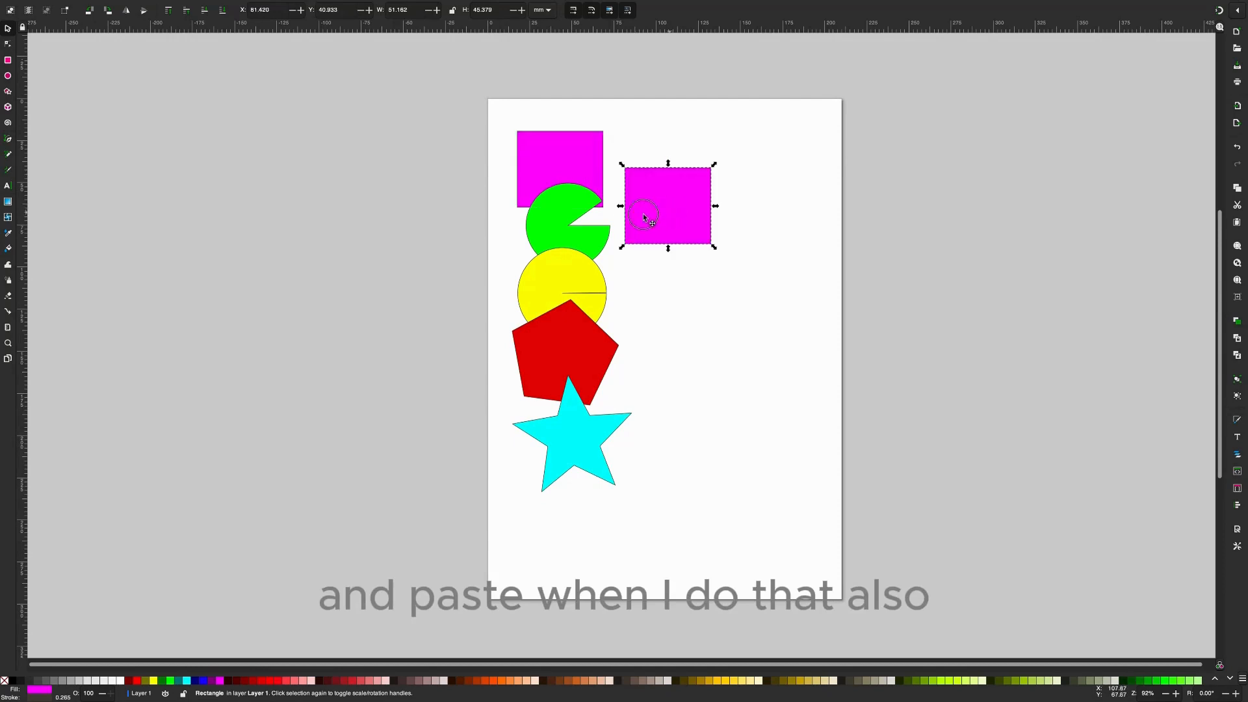
# - Move the pasted rectangle across the other shapes and the original rectangle to check its stacking order, and delete it
pyautogui.moveTo(660, 215); pyautogui.dragTo(582, 431)
pyautogui.moveTo(588, 357); pyautogui.dragTo(592, 214)
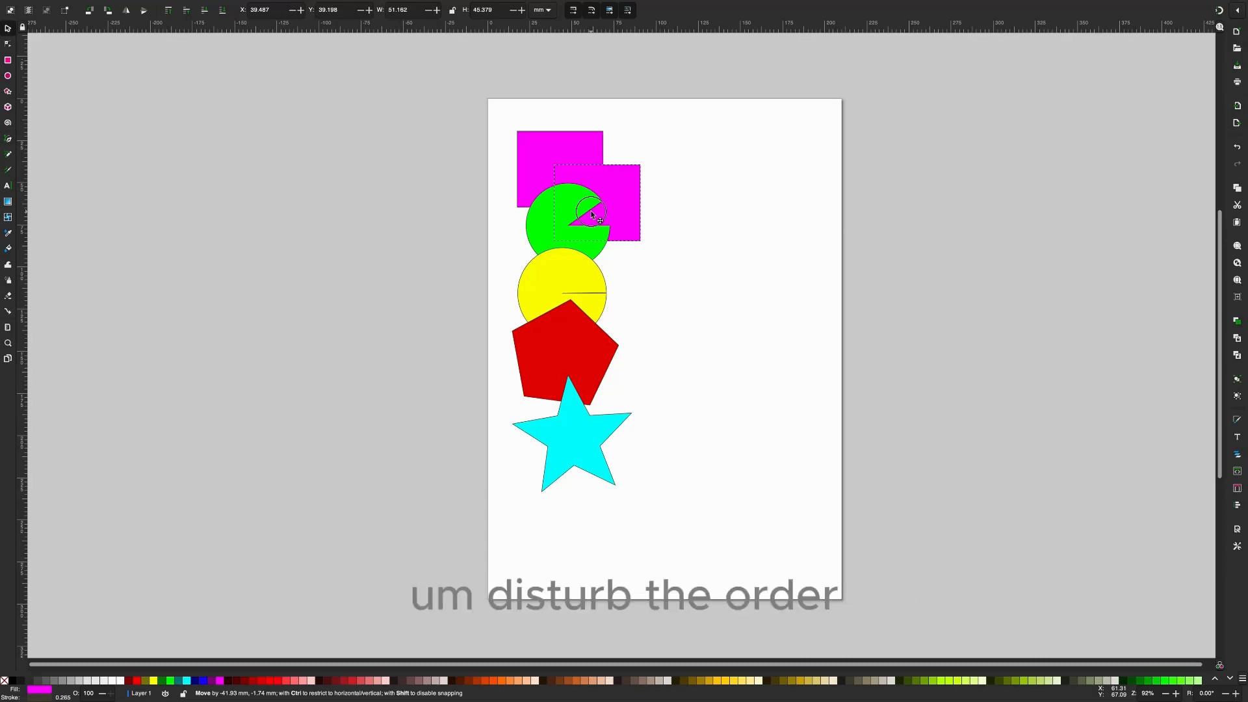
pyautogui.moveTo(592, 214); pyautogui.dragTo(616, 148)
pyautogui.moveTo(615, 138); pyautogui.dragTo(601, 156)
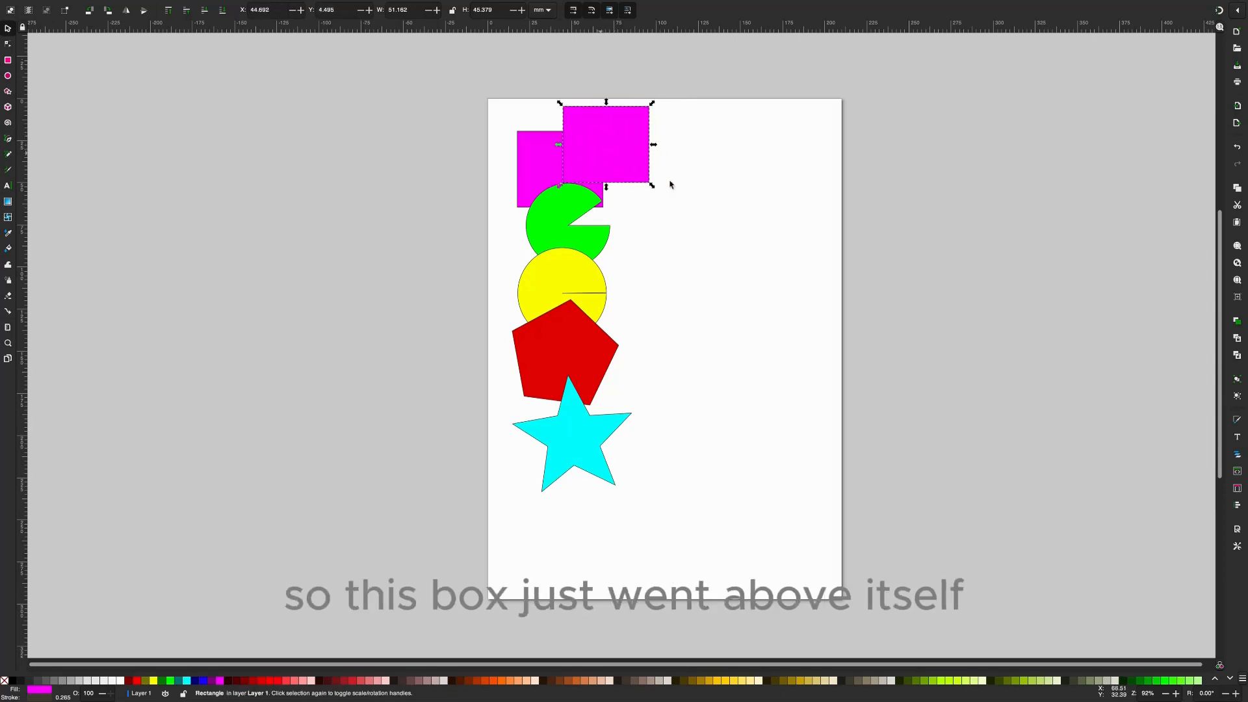
pyautogui.click(673, 191)
pyautogui.click(605, 156)
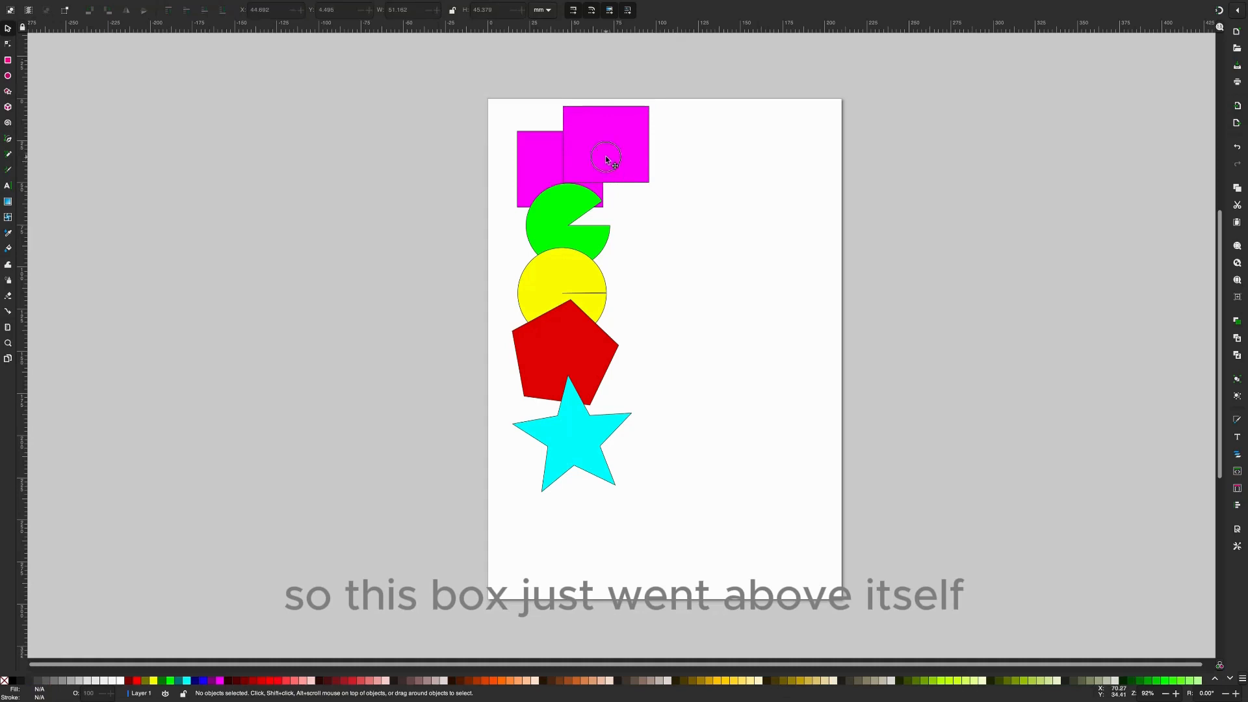
pyautogui.moveTo(606, 159); pyautogui.dragTo(587, 206)
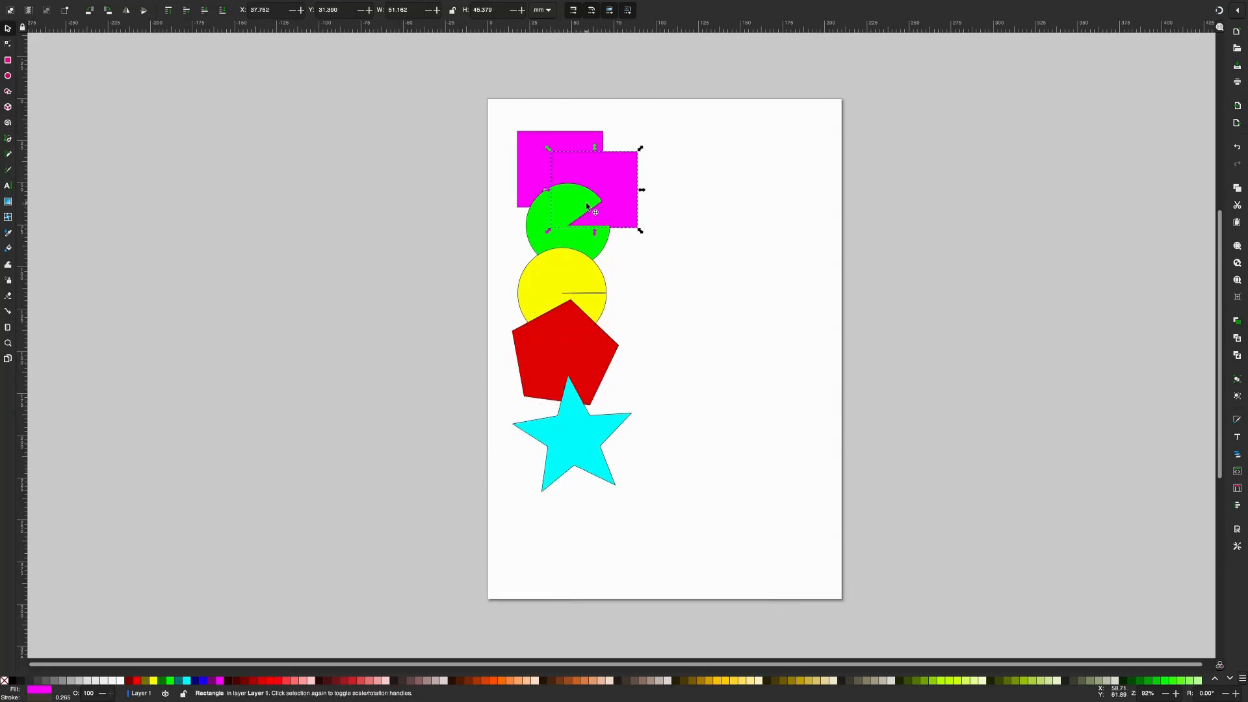
pyautogui.press('Delete')
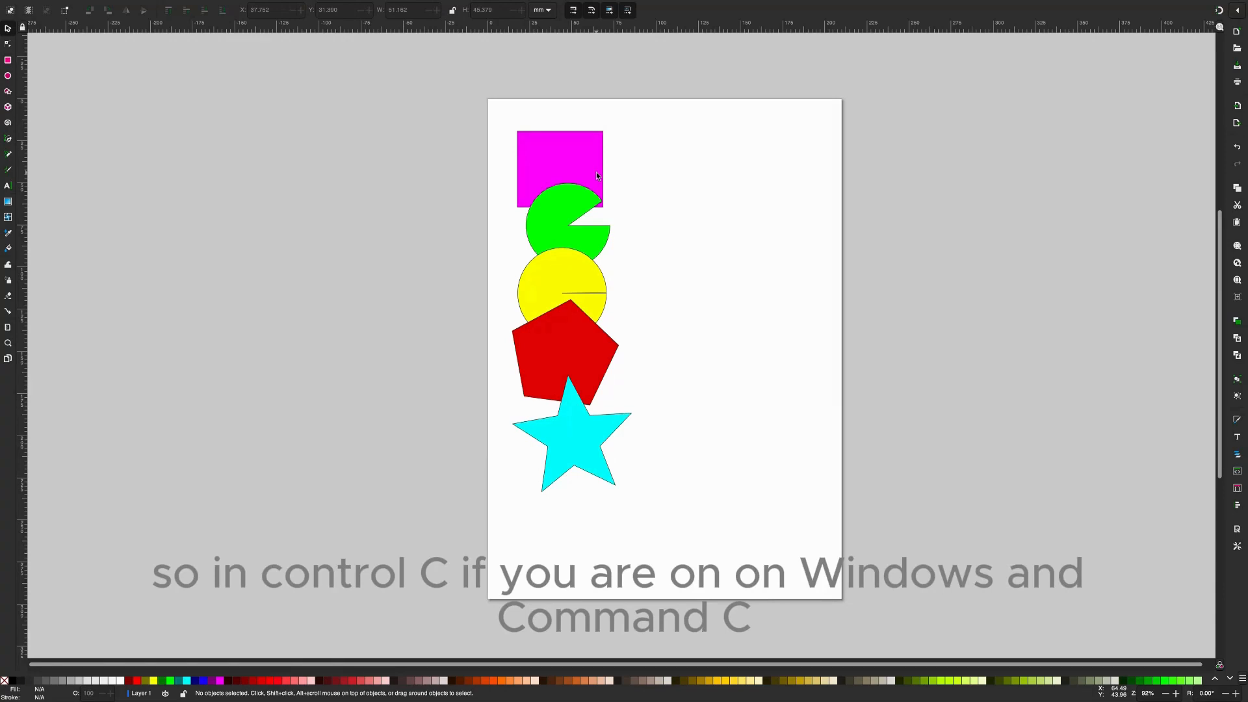
# - Copy and paste the magenta rectangle once more, shift the pasted copy, and delete it
pyautogui.press('super+c')
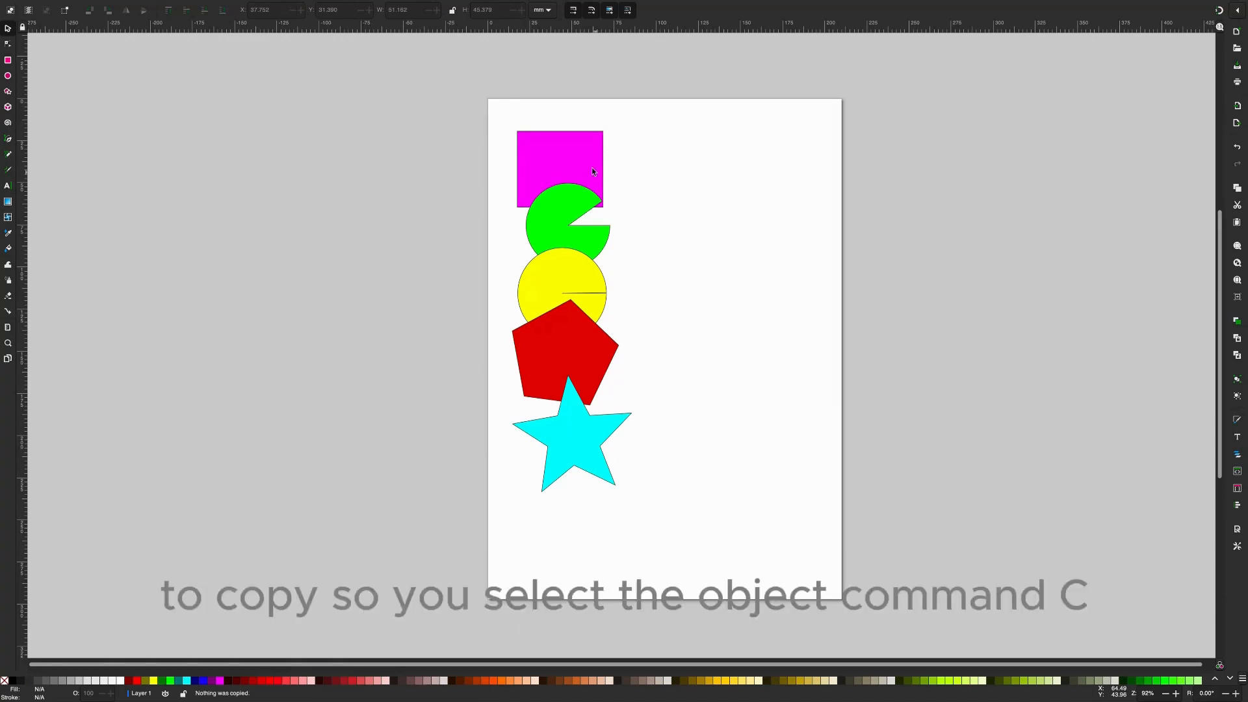
pyautogui.click(591, 169)
pyautogui.press('super+c')
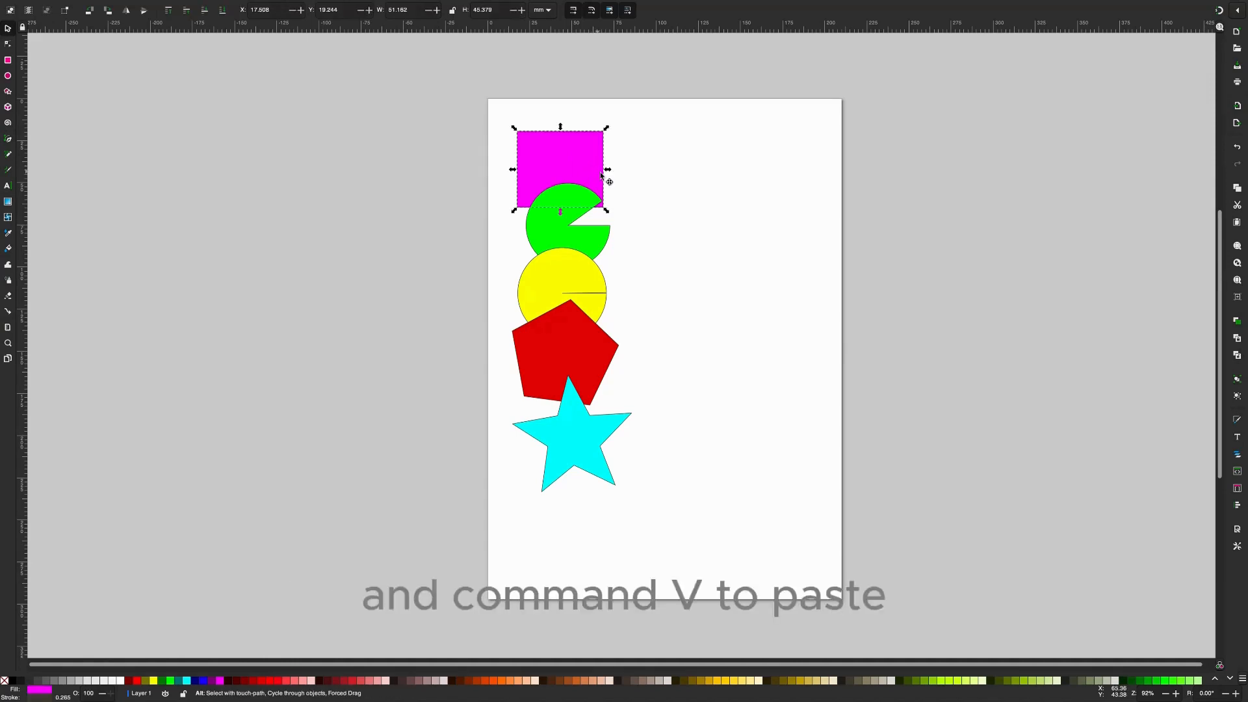
pyautogui.press('super+v')
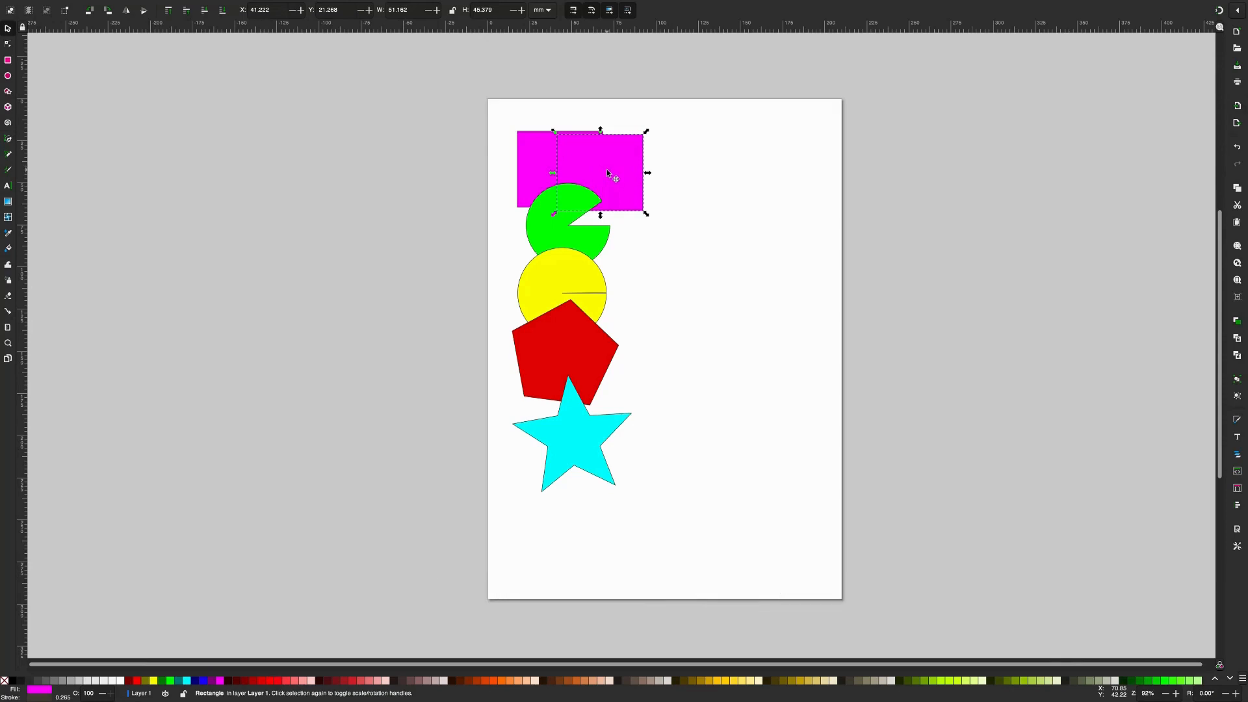
pyautogui.moveTo(607, 170); pyautogui.dragTo(631, 167)
pyautogui.press('Delete')
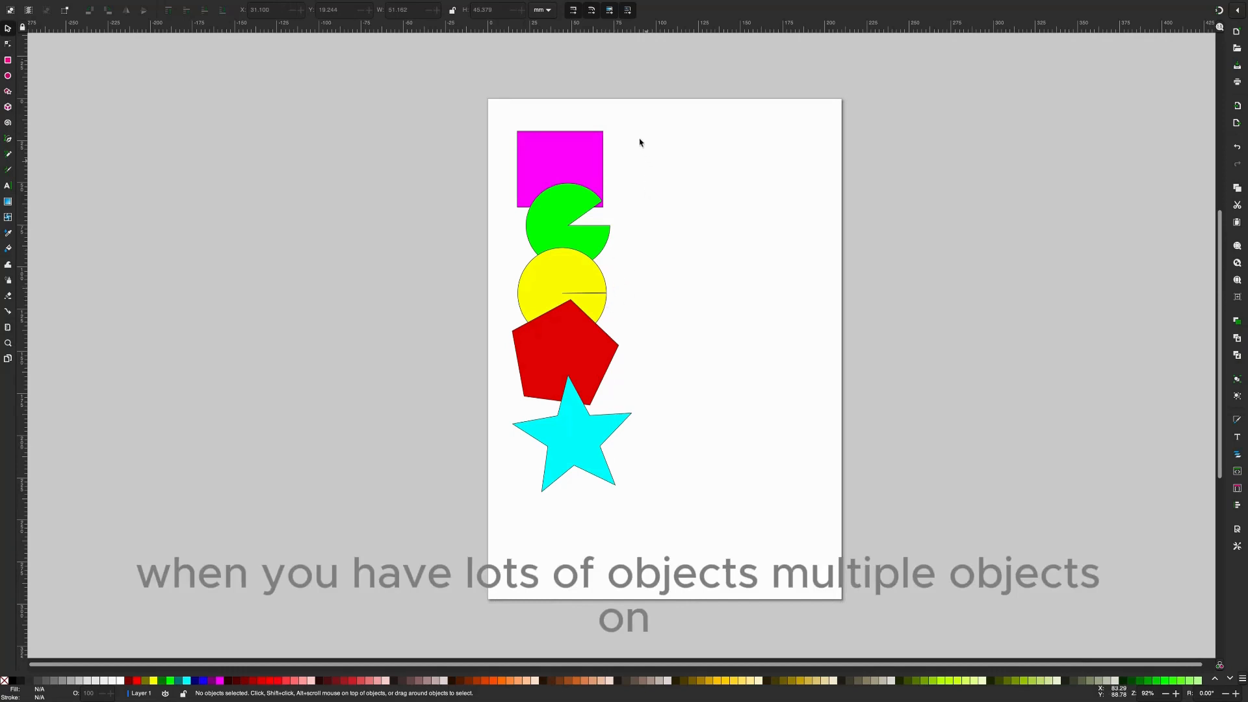
# - Duplicate all five shapes, place the copies as a second column to the right of the originals, and clear the selection
pyautogui.moveTo(640, 130); pyautogui.dragTo(631, 199)
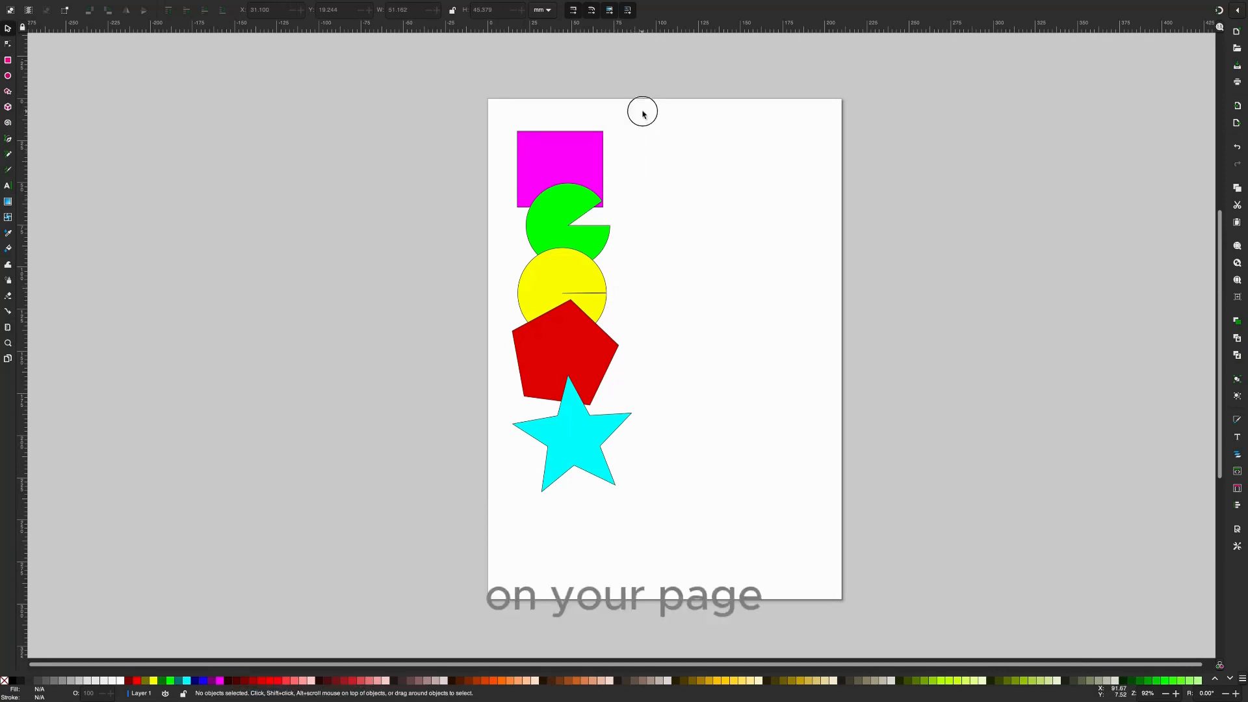
pyautogui.moveTo(642, 112); pyautogui.dragTo(487, 529)
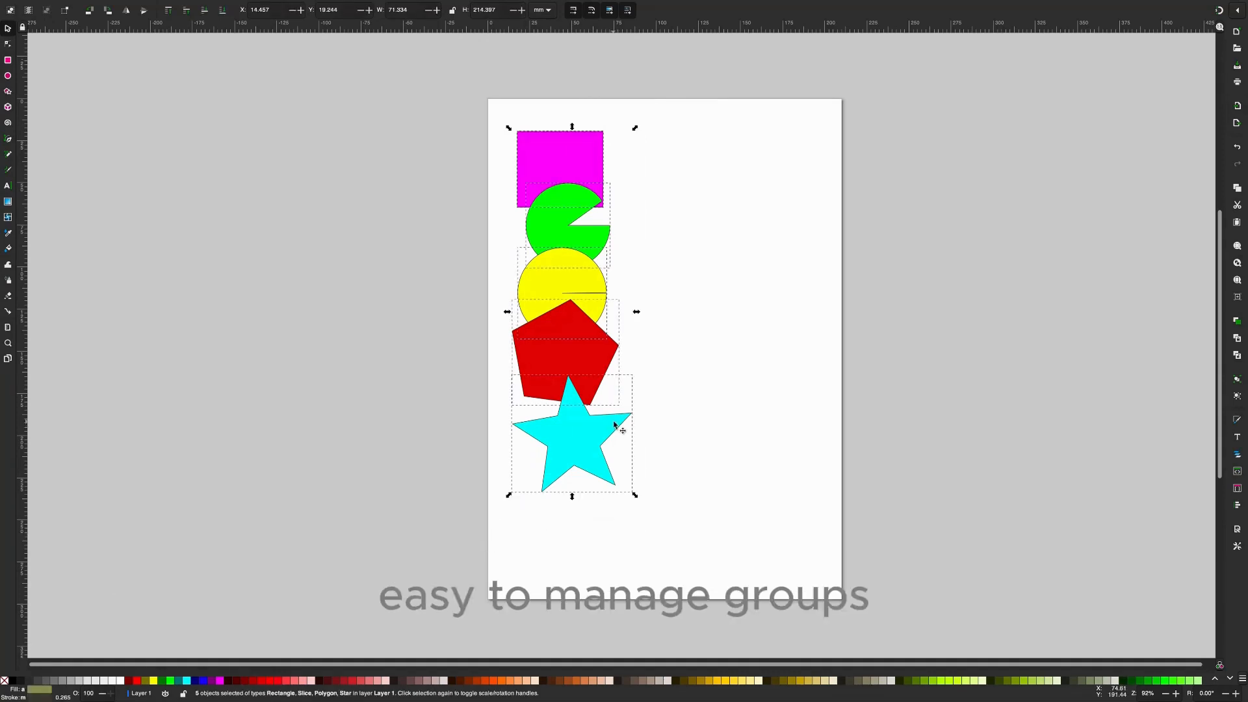
pyautogui.hotkey('ctrl', 'd')
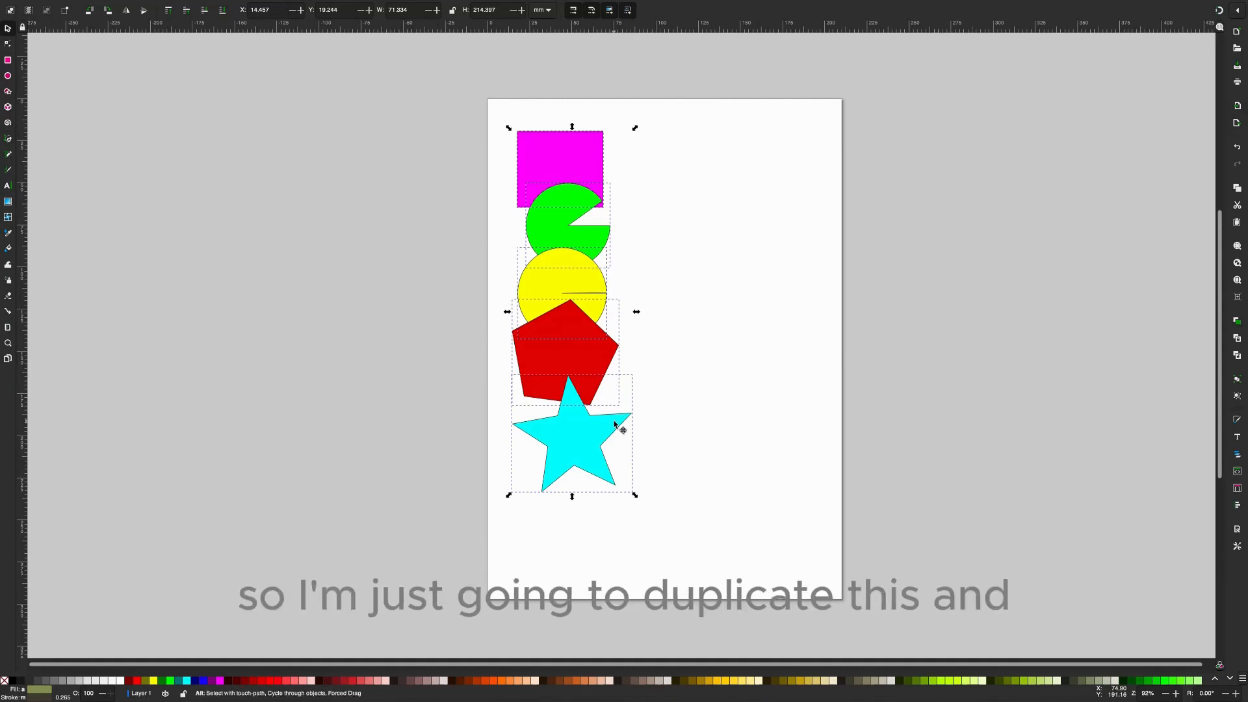
pyautogui.moveTo(615, 424); pyautogui.dragTo(713, 334)
pyautogui.click(788, 332)
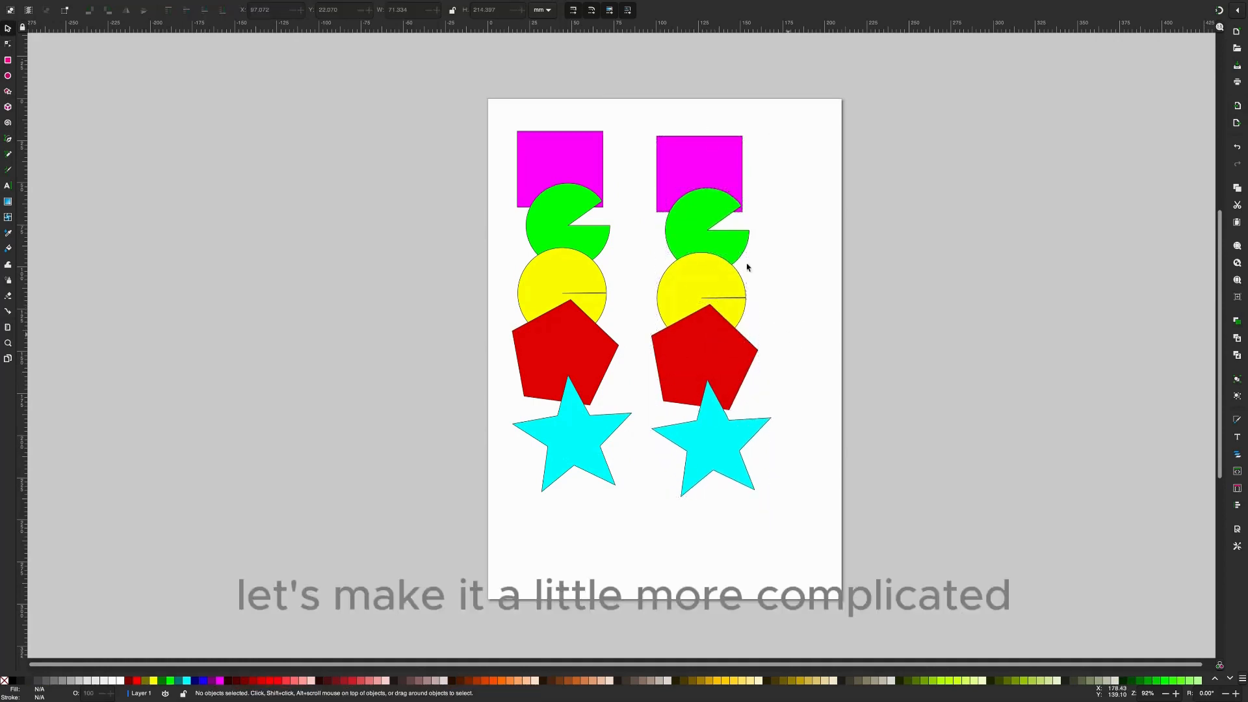
# - Recolour the second column's rectangle orange, and its circle first red and finally olive green
pyautogui.click(708, 173)
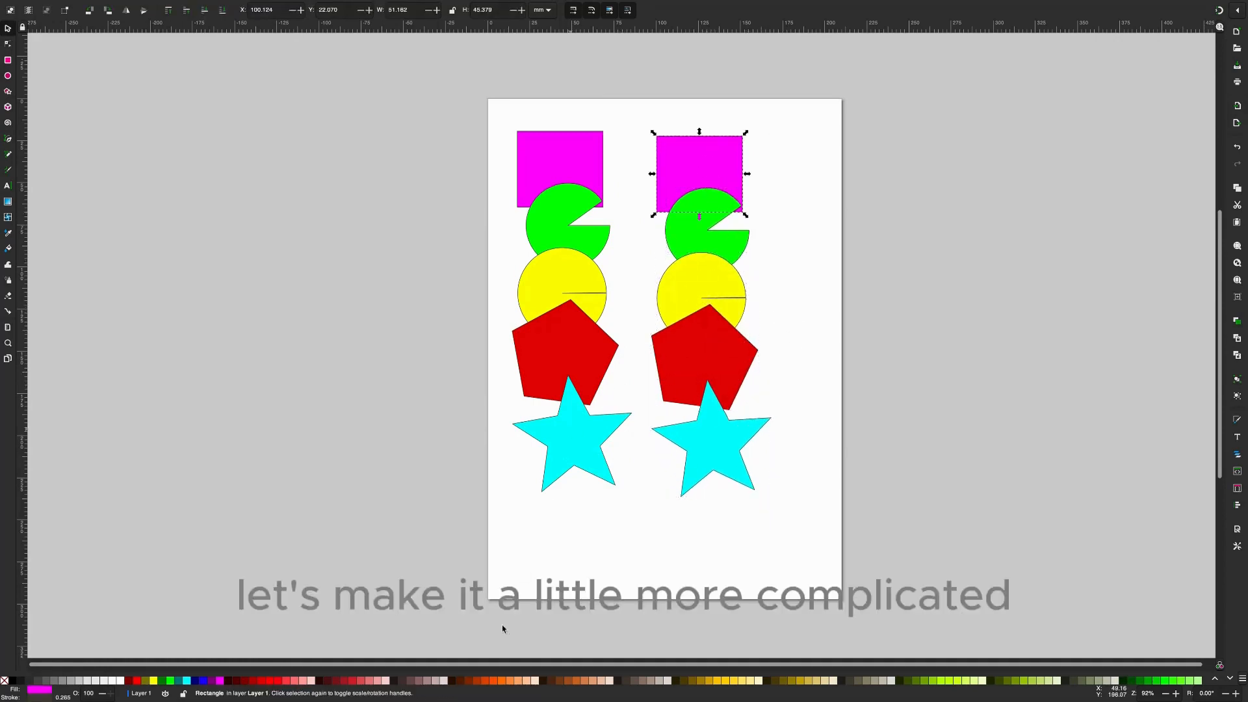
pyautogui.click(489, 681)
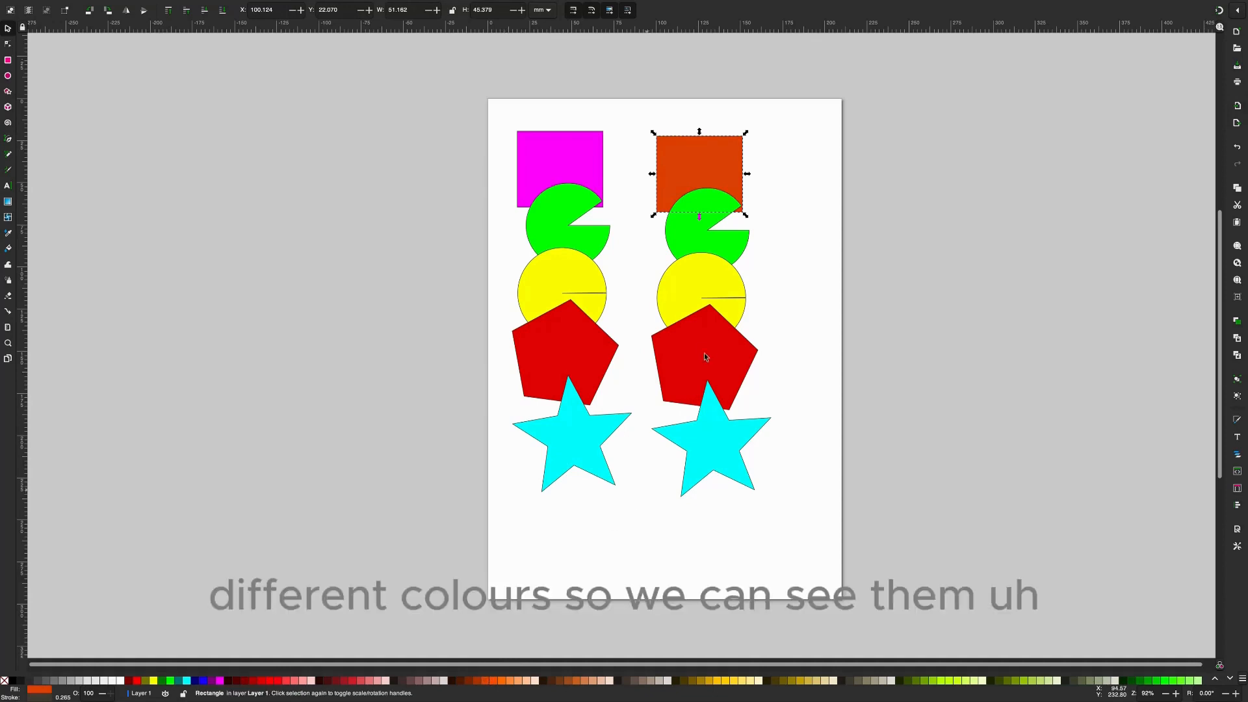
pyautogui.click(694, 278)
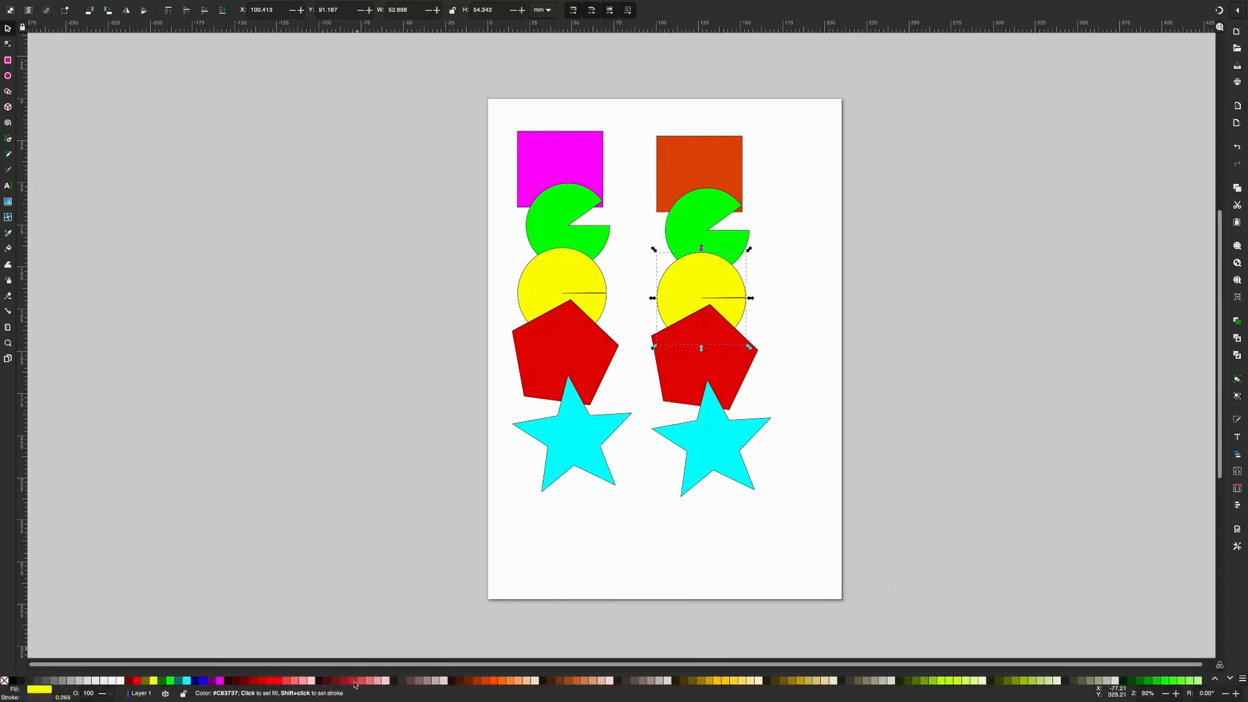
pyautogui.click(355, 681)
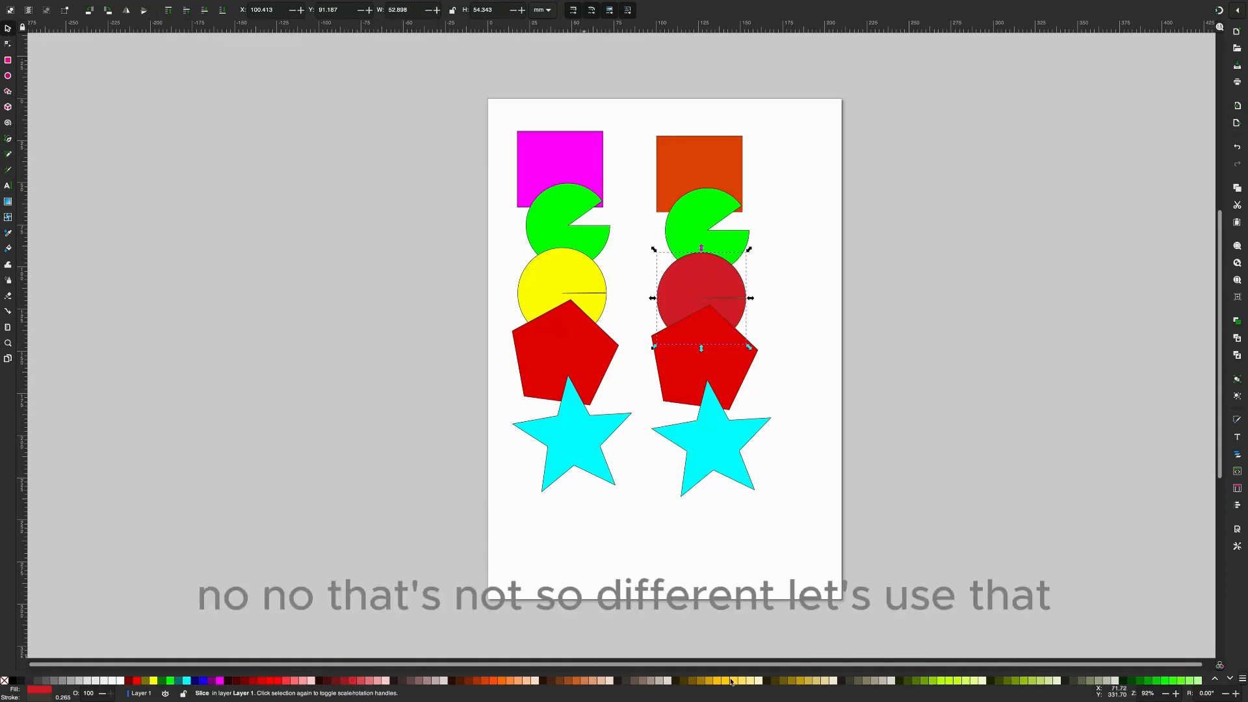
pyautogui.click(924, 678)
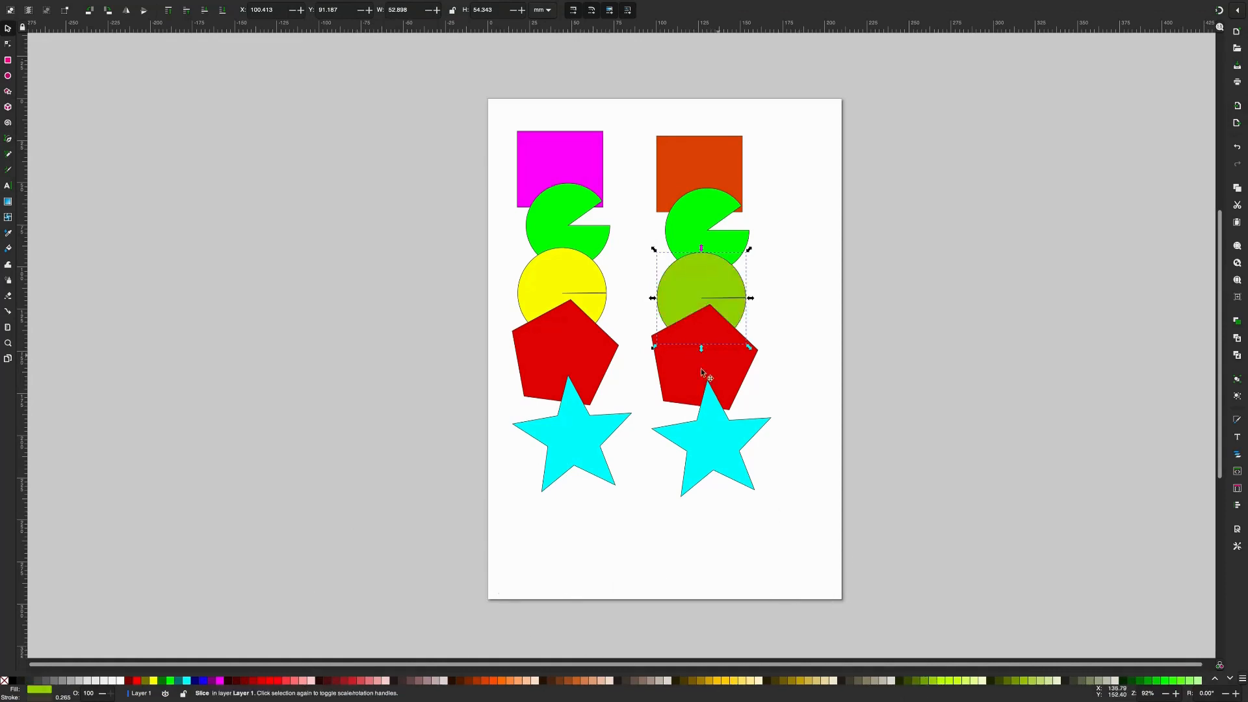
# - Fill the second column's pentagon with blue (#0000FF) and its star with dark green (#008000)
pyautogui.click(722, 362)
pyautogui.click(204, 682)
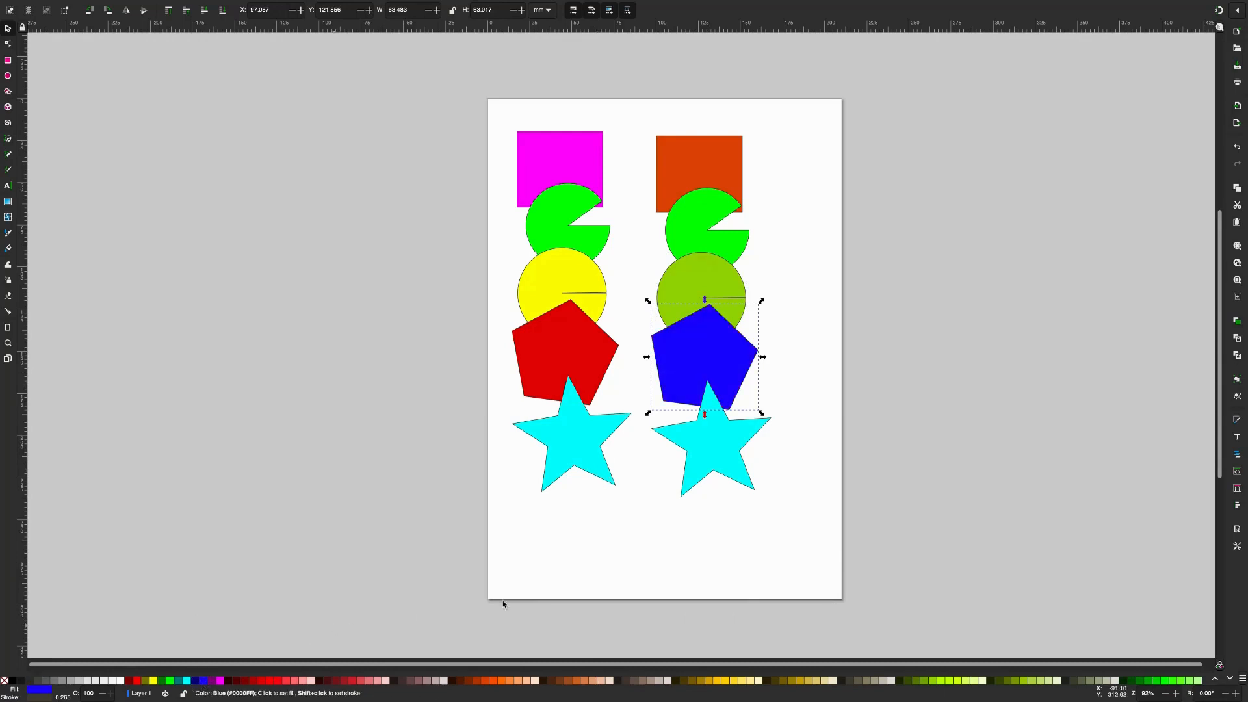
pyautogui.click(738, 466)
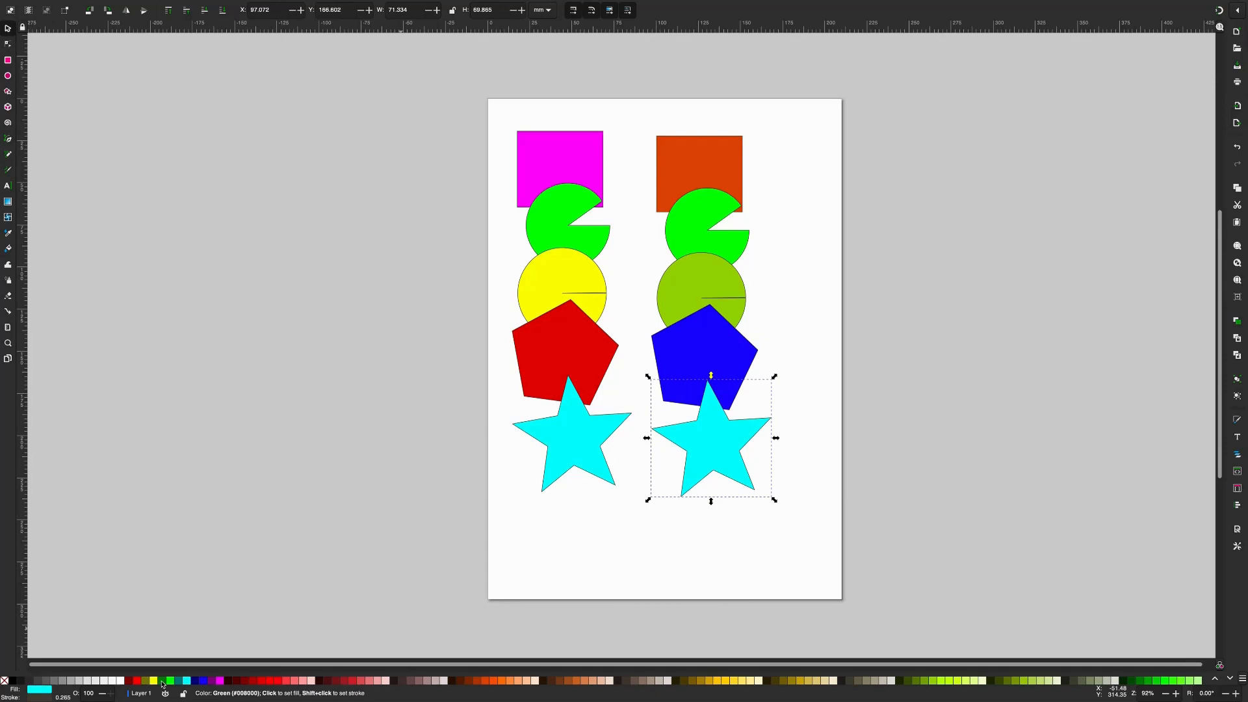
pyautogui.click(161, 681)
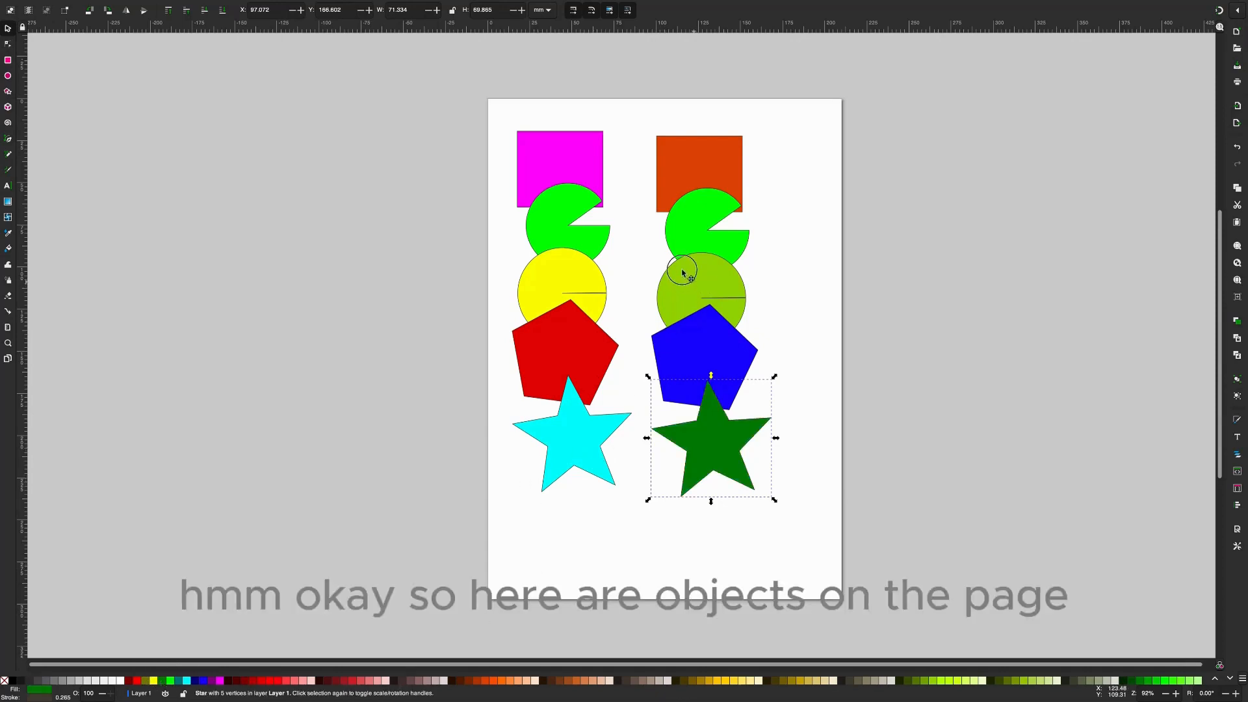
# - Scatter the olive circle, blue pentagon, dark green star, orange rectangle and first-column green pie into an overlapping cluster, and clear the selection
pyautogui.moveTo(681, 259); pyautogui.dragTo(678, 239)
pyautogui.moveTo(710, 342); pyautogui.dragTo(756, 292)
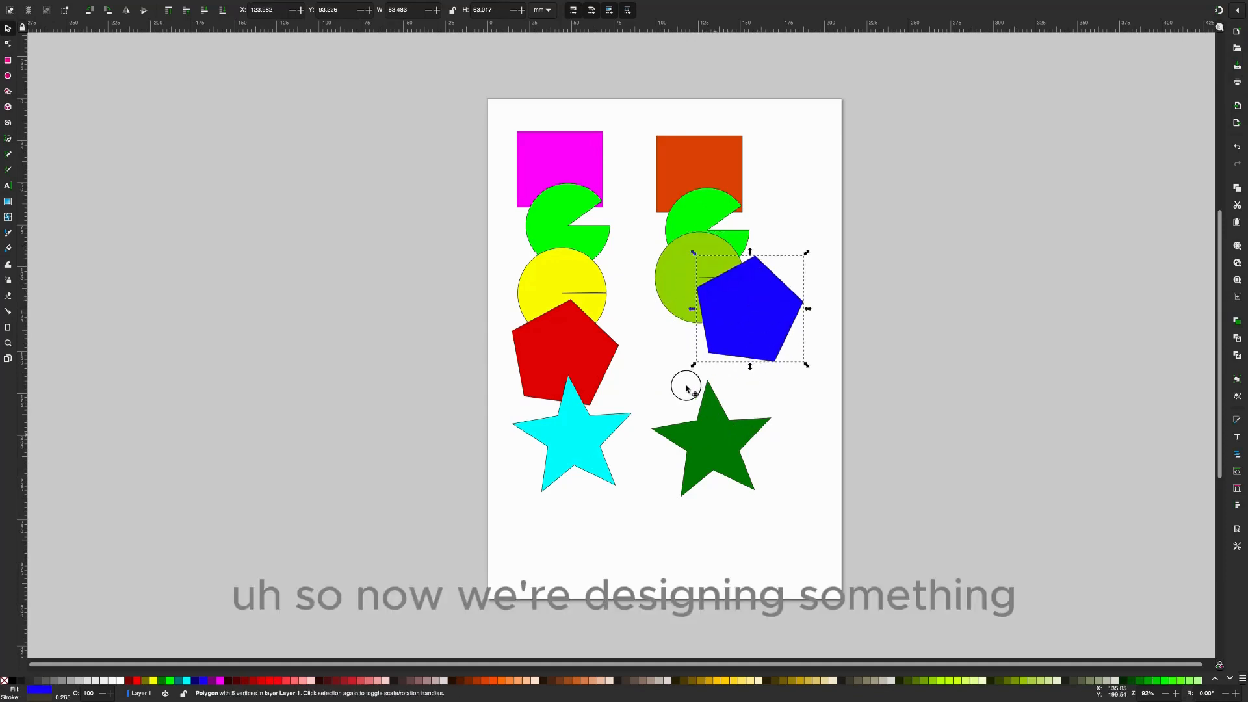
pyautogui.moveTo(703, 381); pyautogui.dragTo(678, 284)
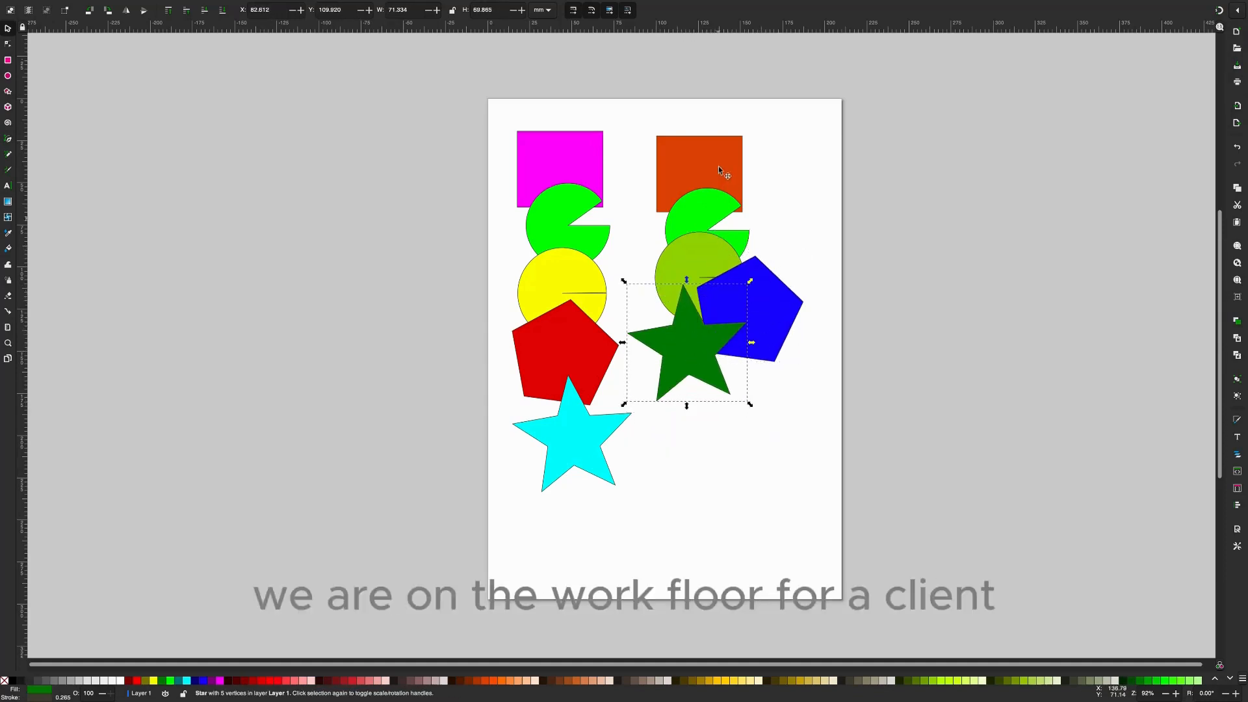
pyautogui.moveTo(737, 170); pyautogui.dragTo(784, 248)
pyautogui.moveTo(590, 246); pyautogui.dragTo(659, 276)
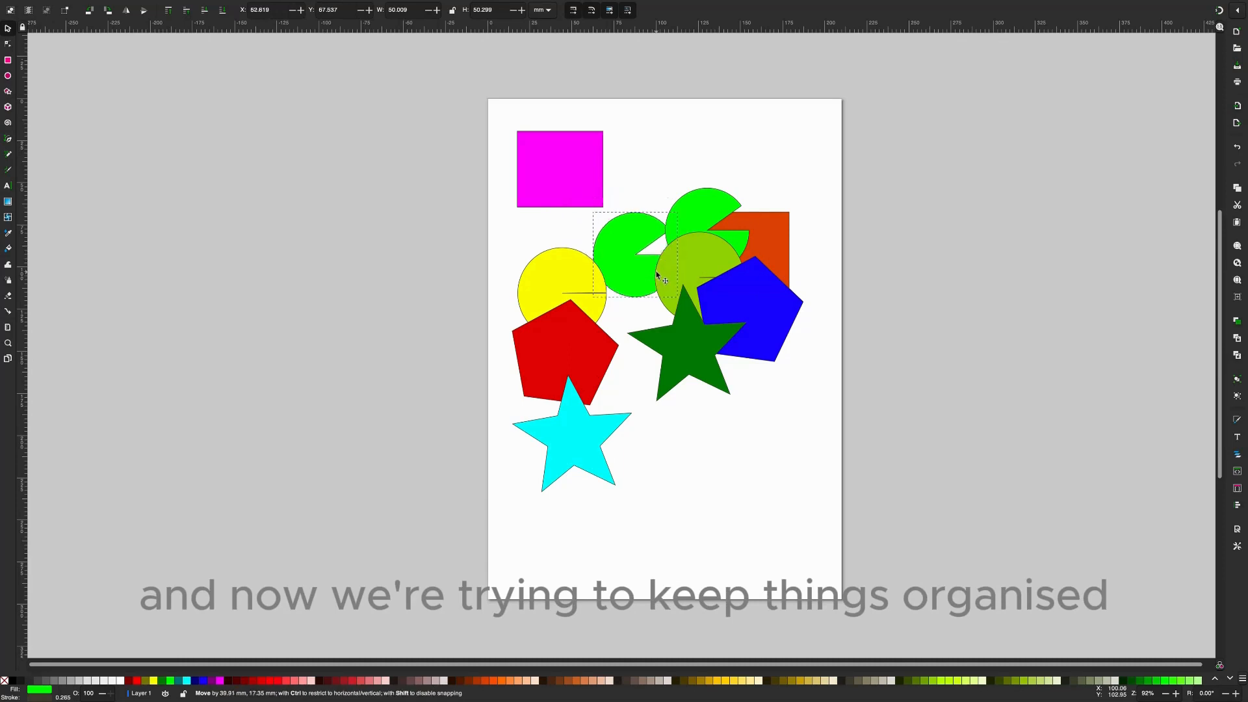
pyautogui.click(830, 271)
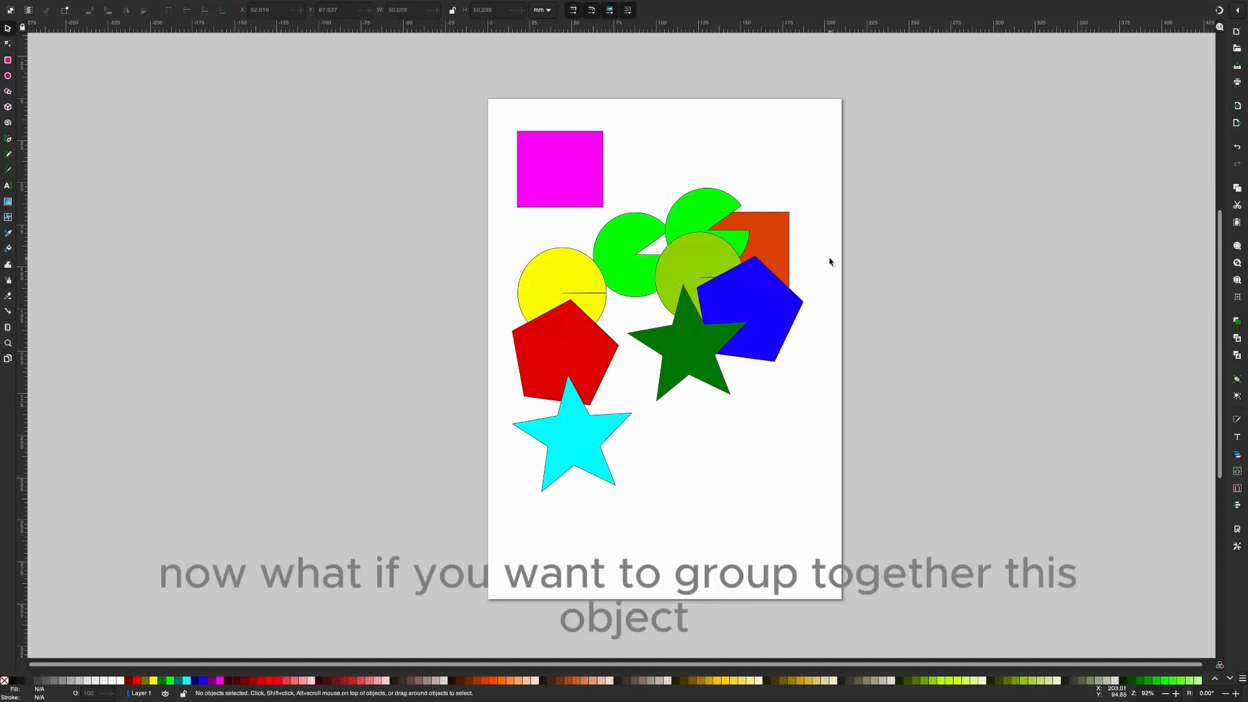
# - Select the orange and magenta rectangles together, shift them slightly down, and group them
pyautogui.click(770, 232)
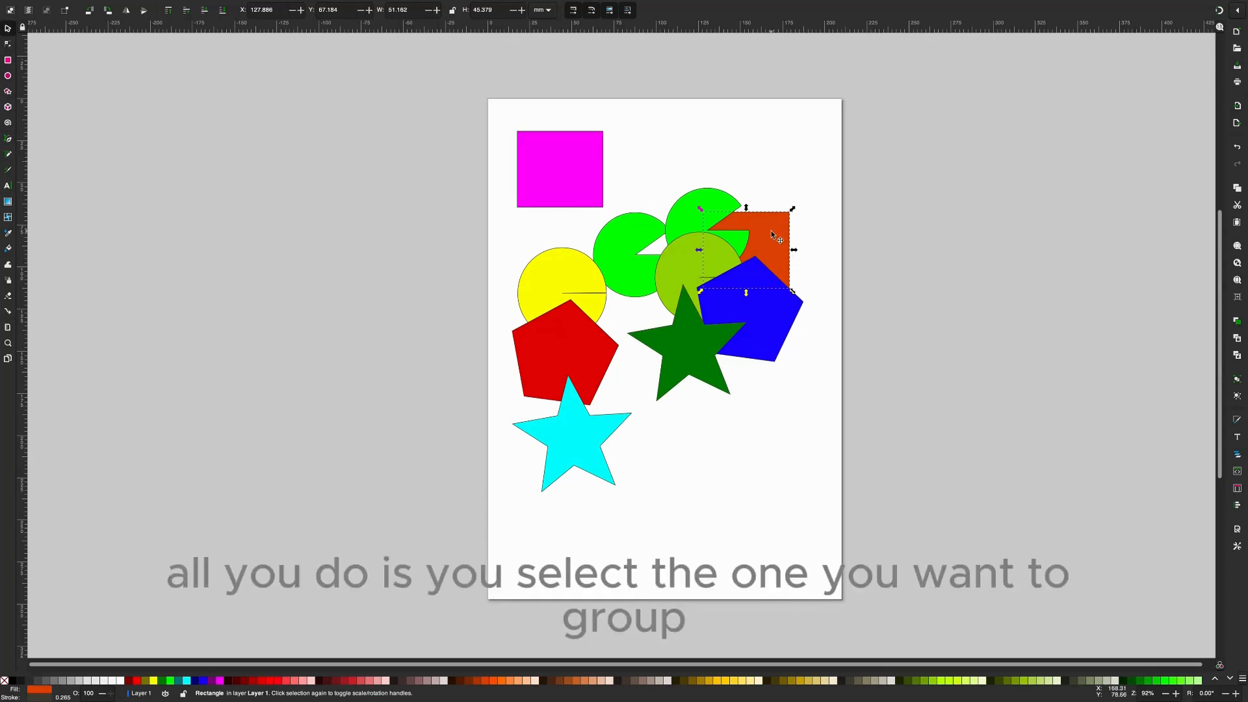
pyautogui.keyDown('shift'); pyautogui.click(576, 182); pyautogui.keyUp('shift')
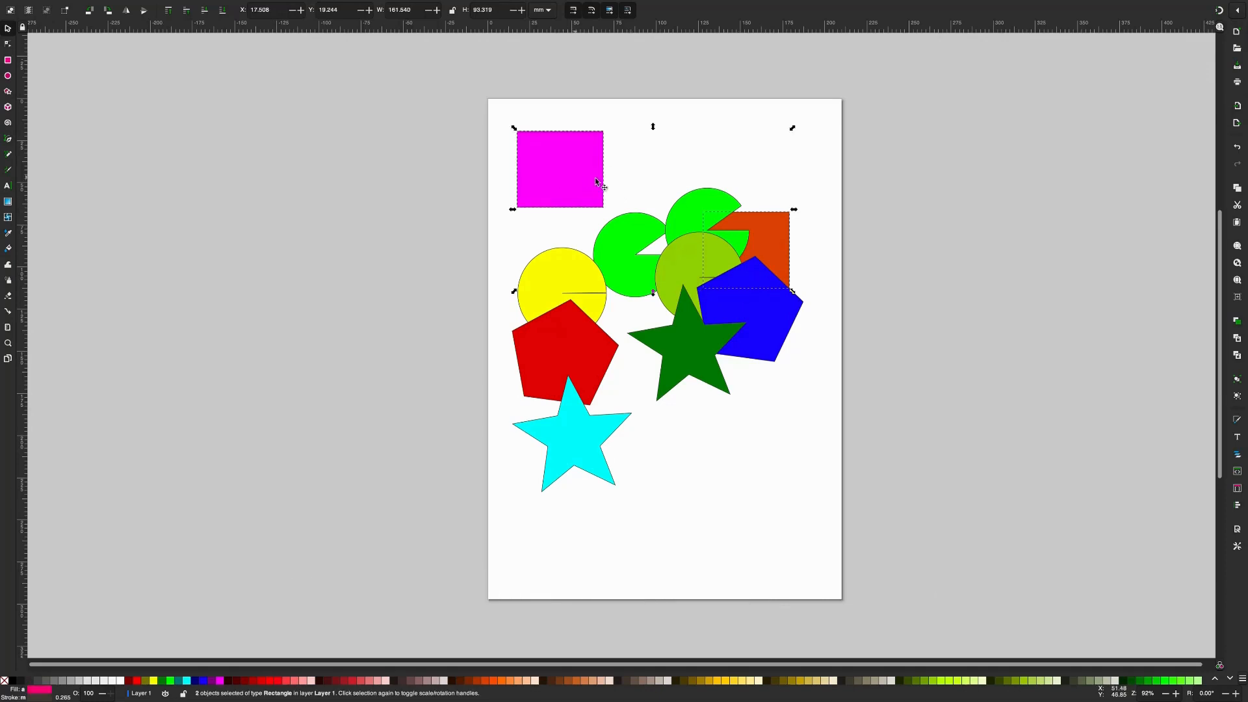
pyautogui.moveTo(581, 176); pyautogui.dragTo(585, 193)
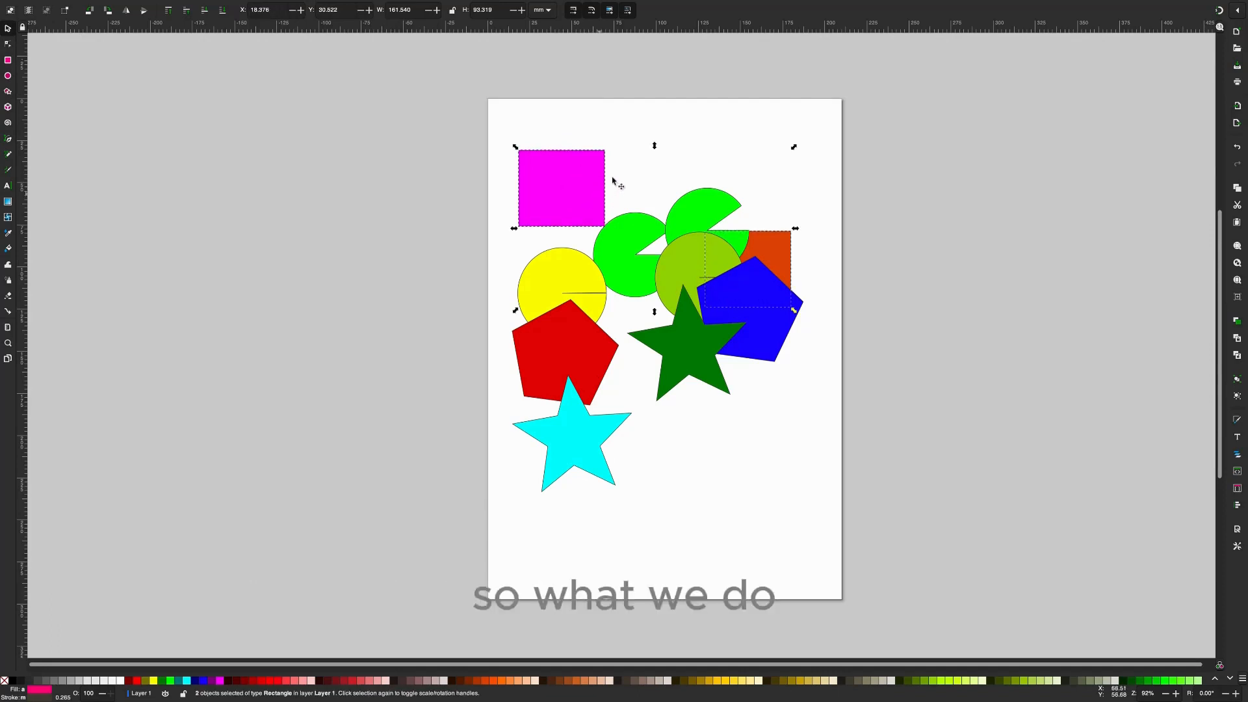
pyautogui.moveTo(97, 3)
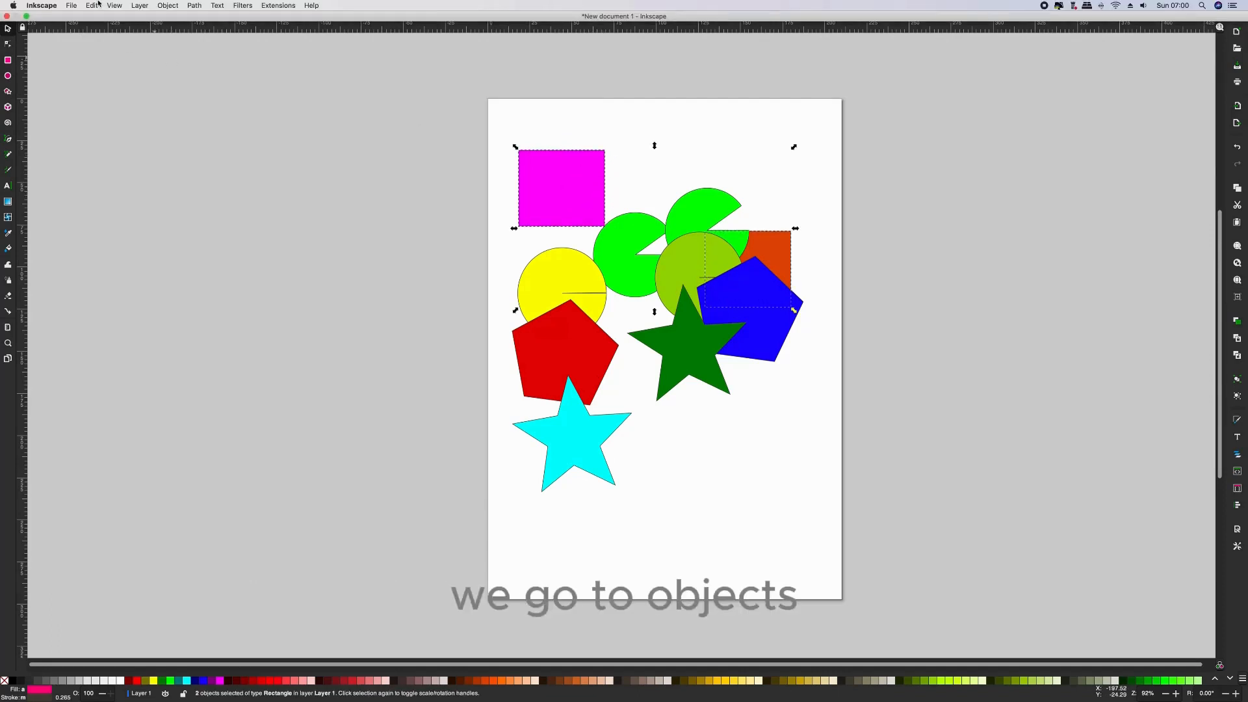
pyautogui.click(168, 6)
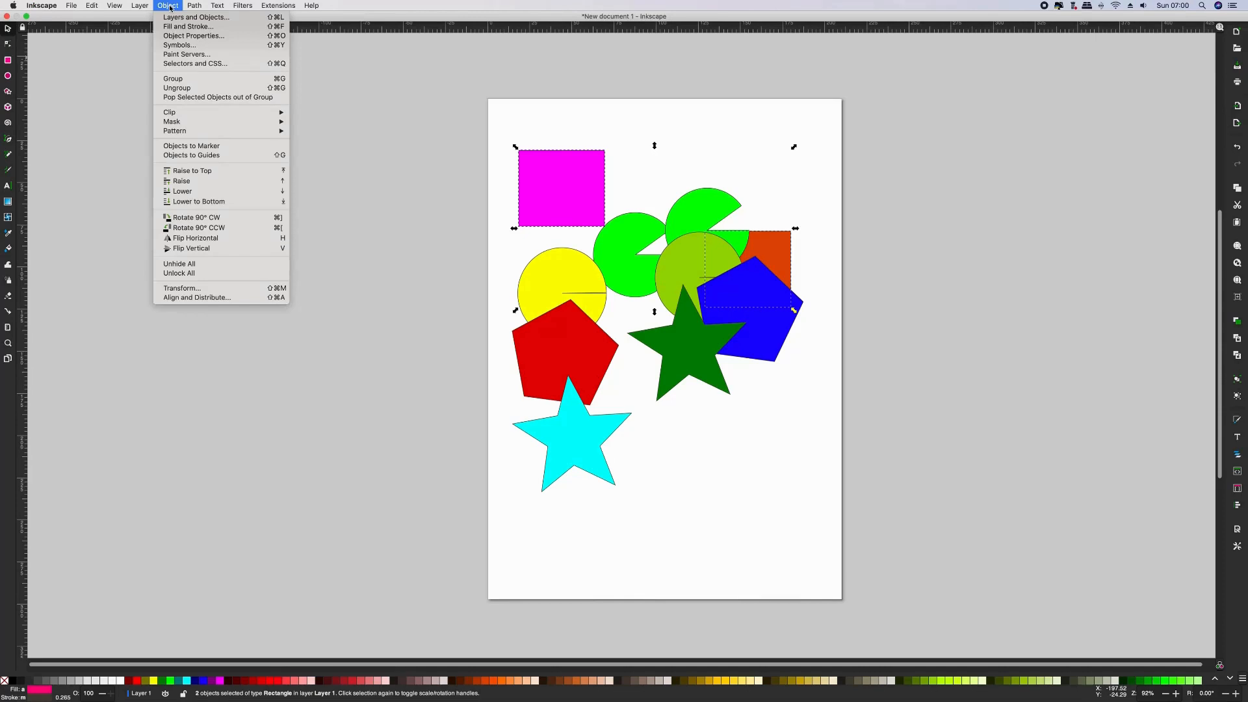
pyautogui.click(180, 78)
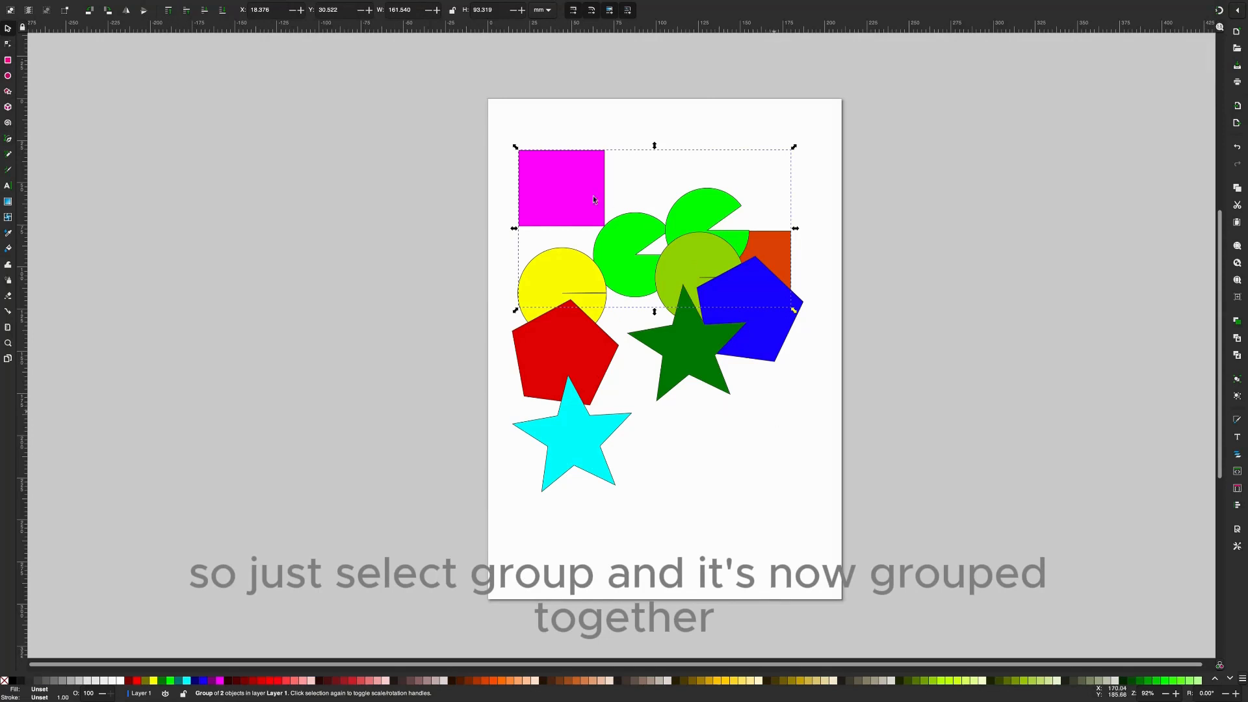
# - Move the grouped rectangles down the page and back up to the upper part to show they travel together
pyautogui.press('Escape')
pyautogui.moveTo(580, 193); pyautogui.dragTo(571, 465)
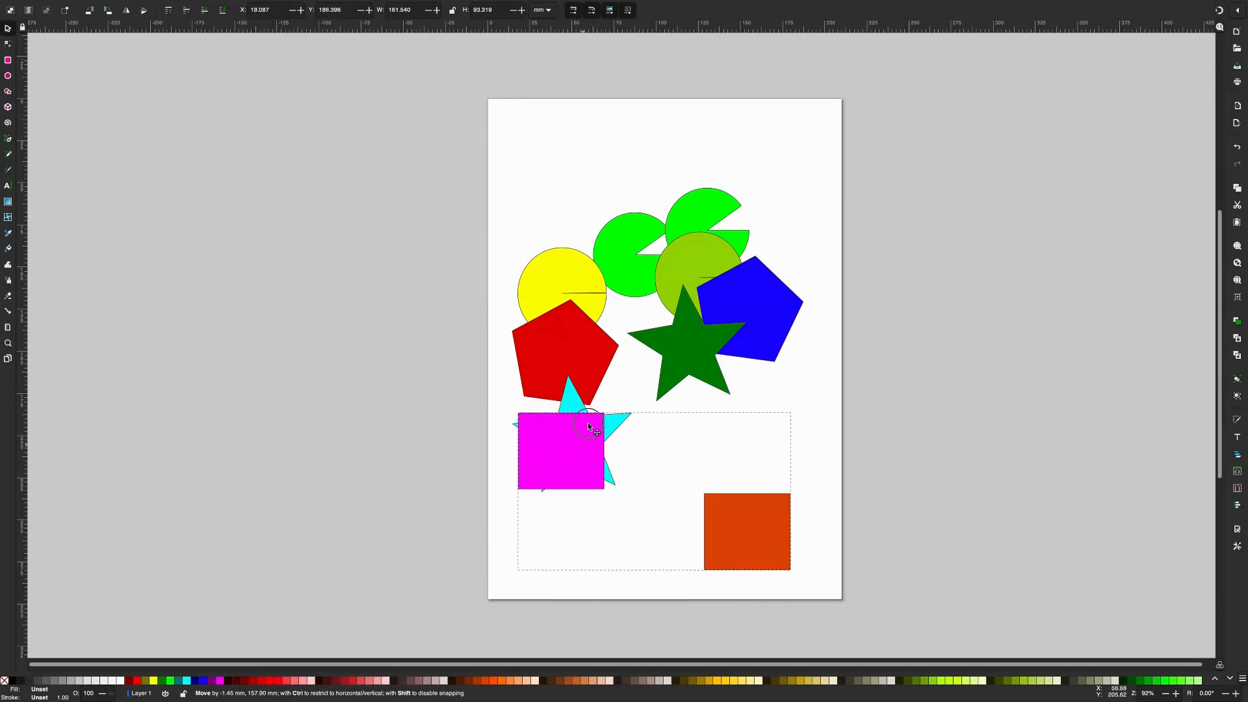
pyautogui.moveTo(601, 315); pyautogui.dragTo(586, 175)
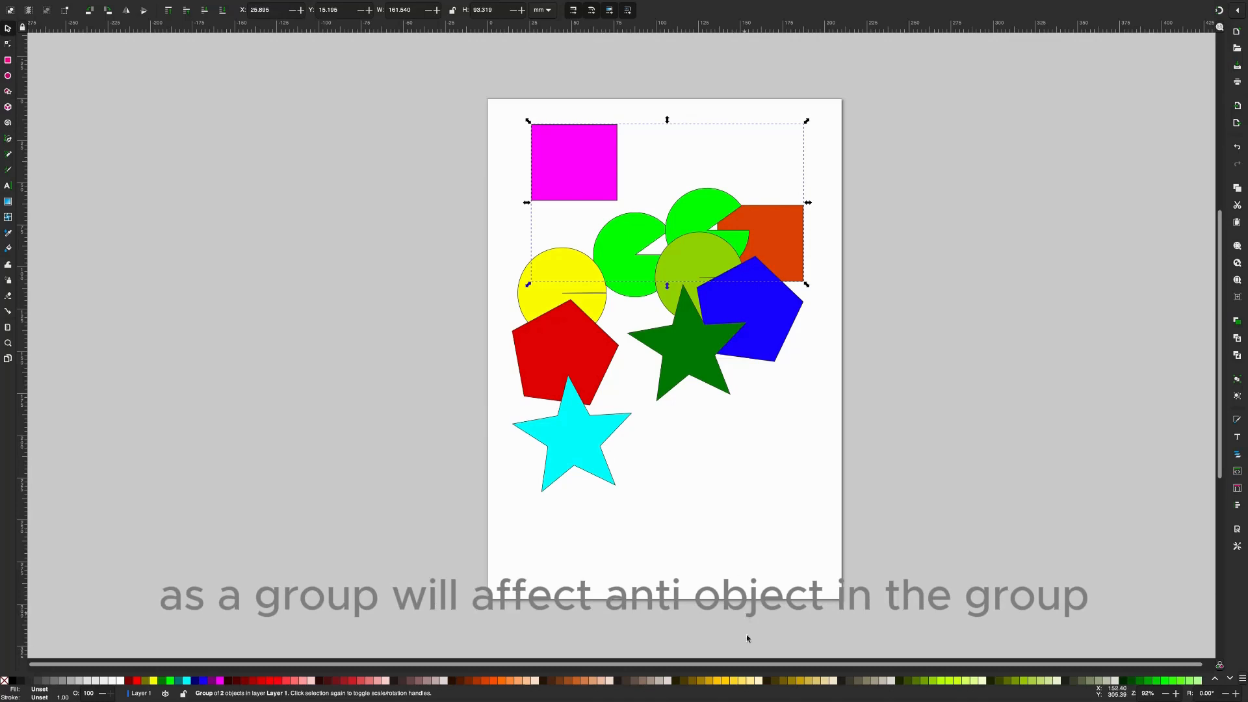
# - Fill the rectangle group with golden yellow, change it to a very dark brown, and nudge the group slightly
pyautogui.click(725, 681)
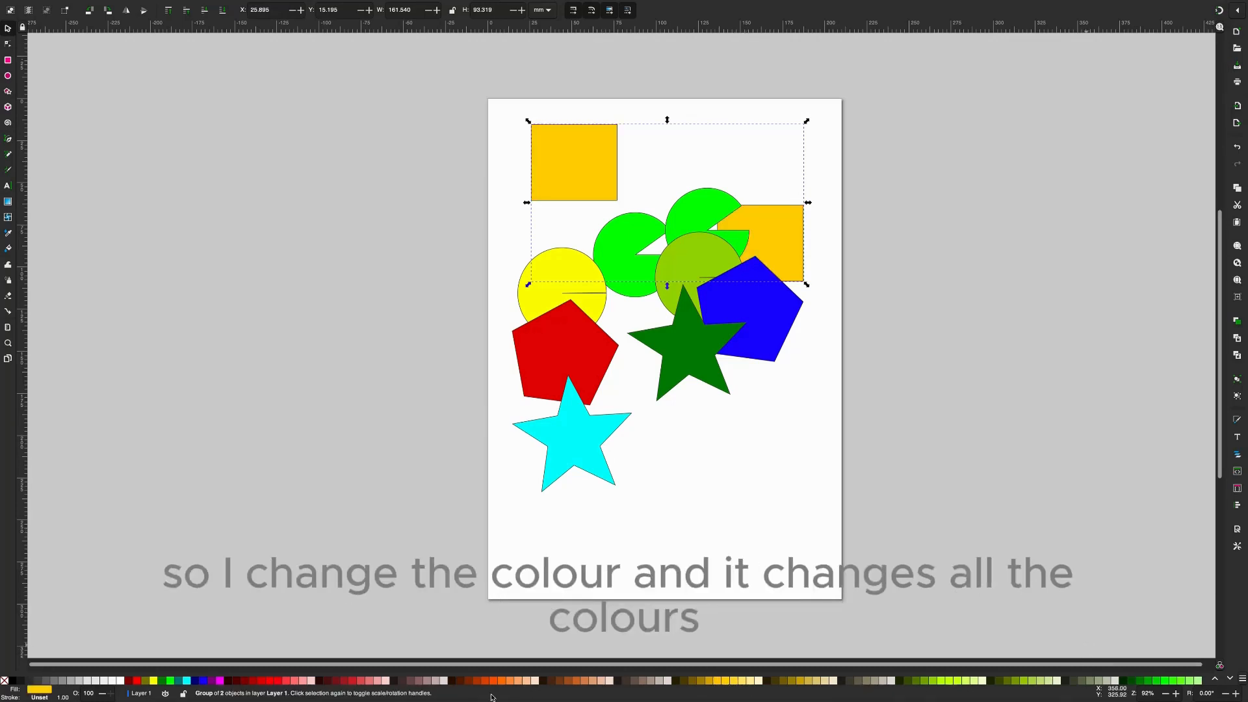
pyautogui.click(457, 681)
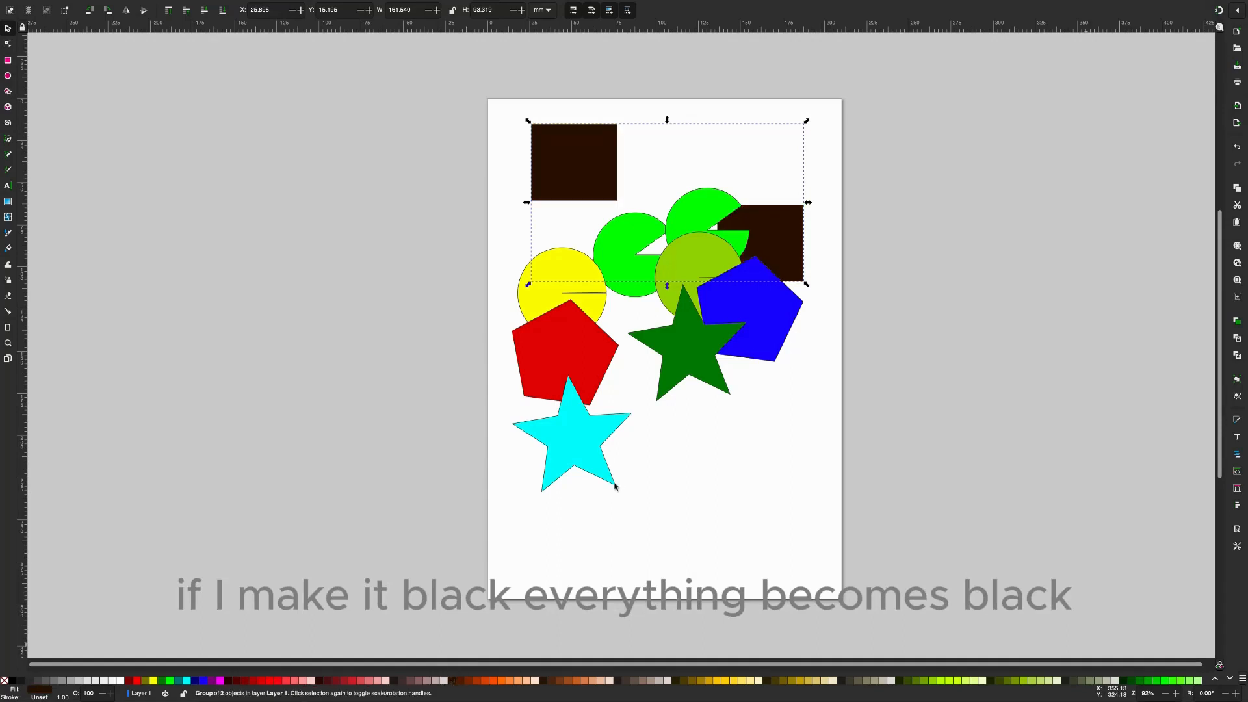
pyautogui.moveTo(780, 245); pyautogui.dragTo(779, 244)
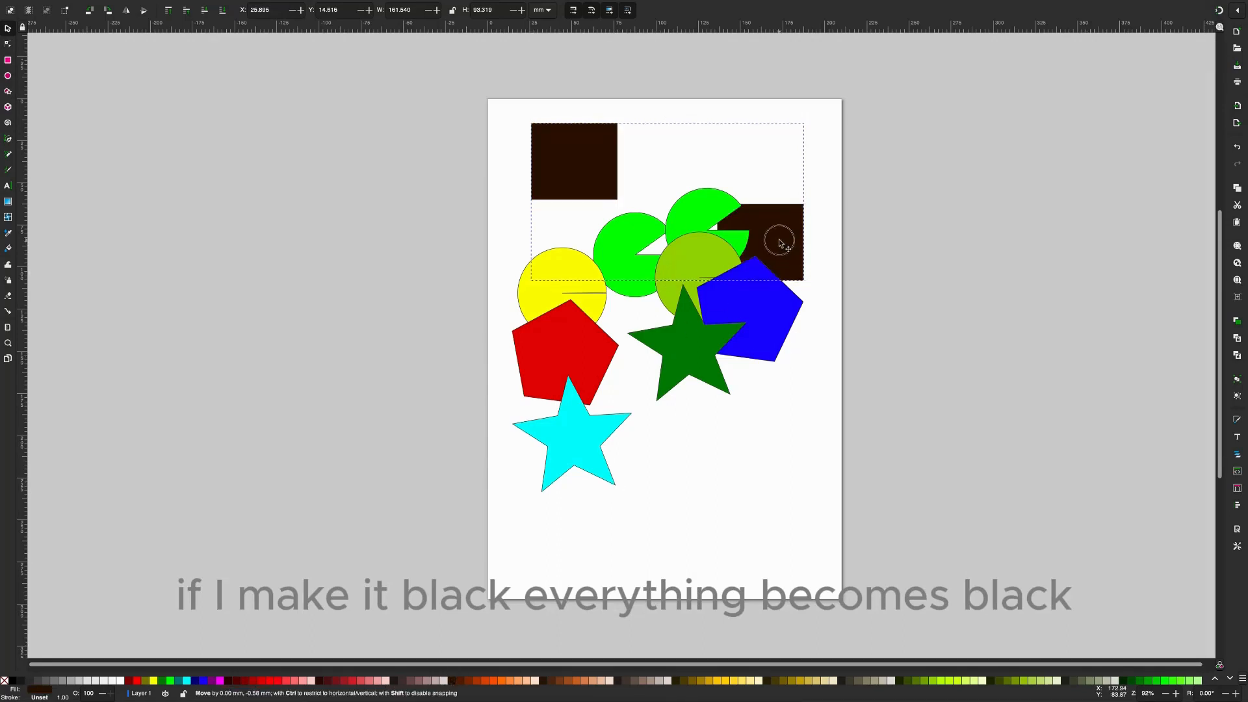
# - Undo the rectangle group's fill changes and its latest moves
pyautogui.hotkey('ctrl', 'z')
pyautogui.hotkey('ctrl', 'z')
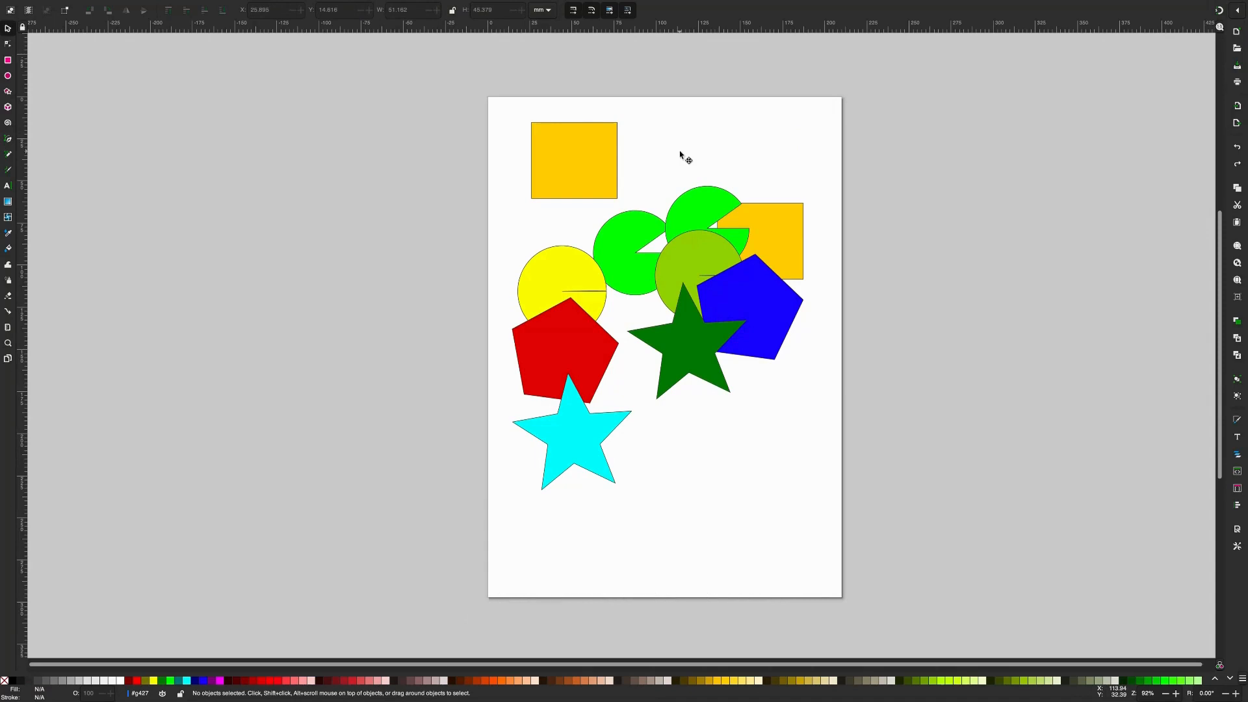
pyautogui.hotkey('ctrl', 'z')
pyautogui.hotkey('ctrl', 'z')
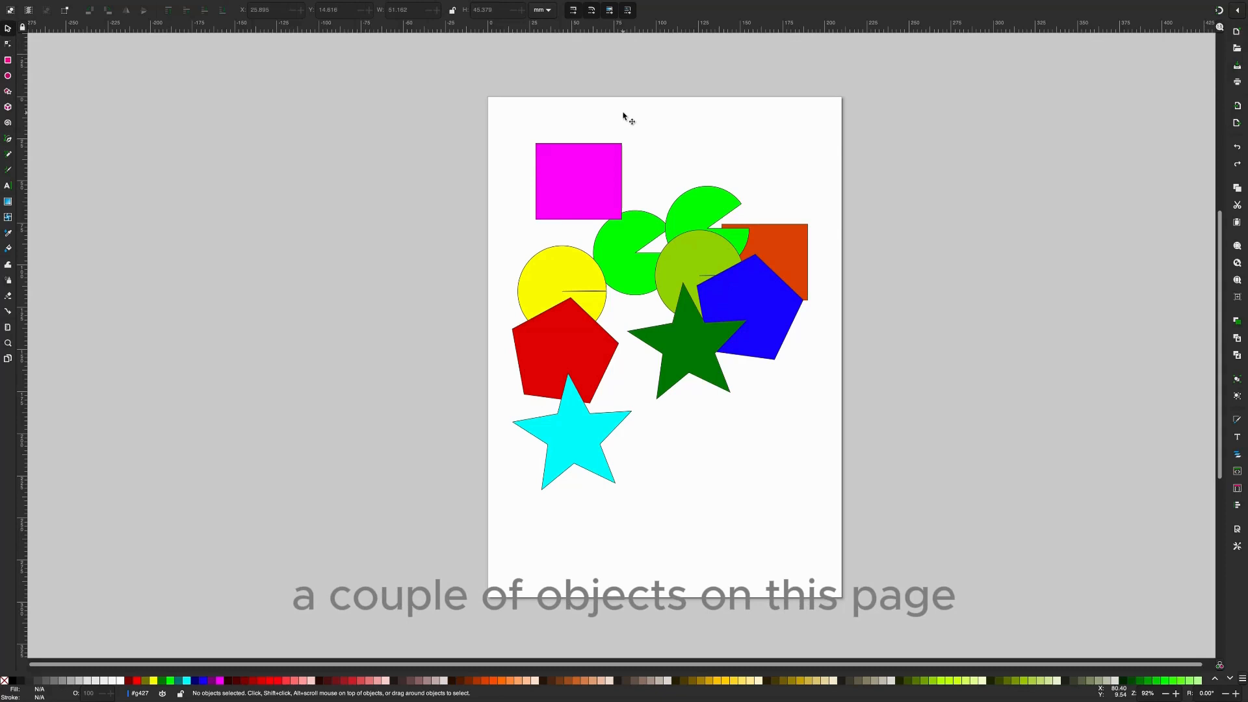
# - Group the magenta rectangle, the second column's green pie and the dark green star, and move the group up the page
pyautogui.click(600, 181)
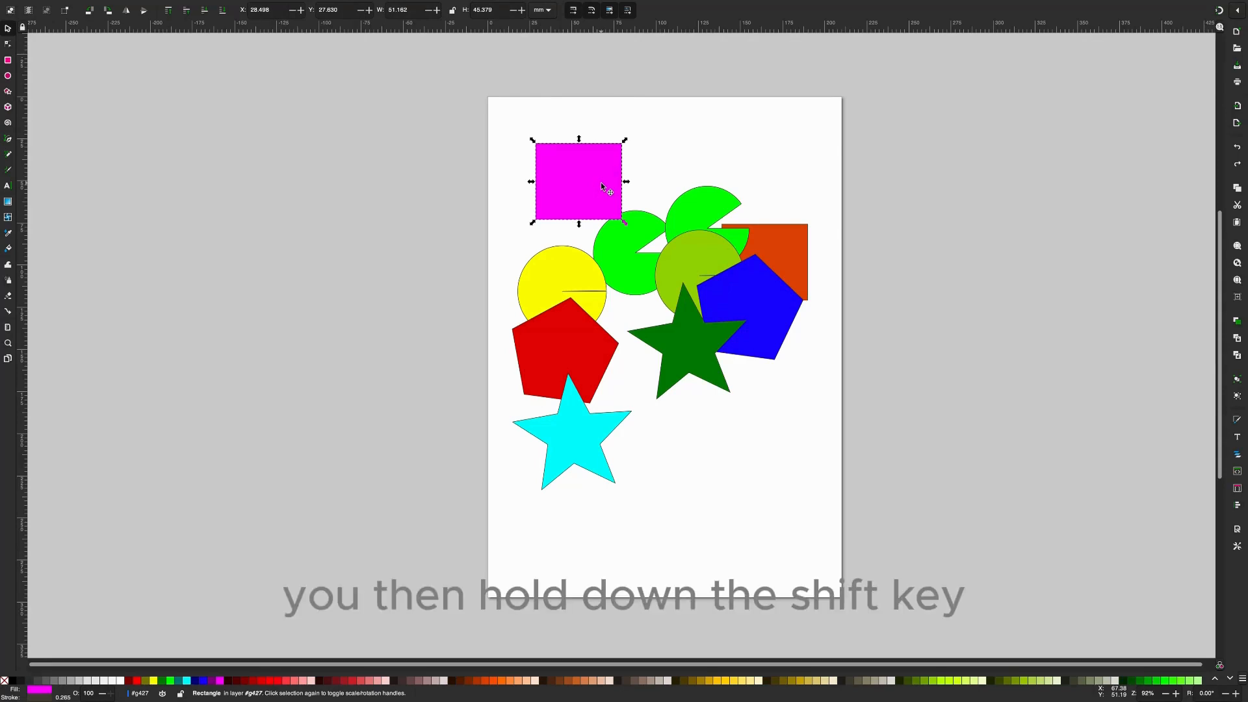
pyautogui.press('shift')
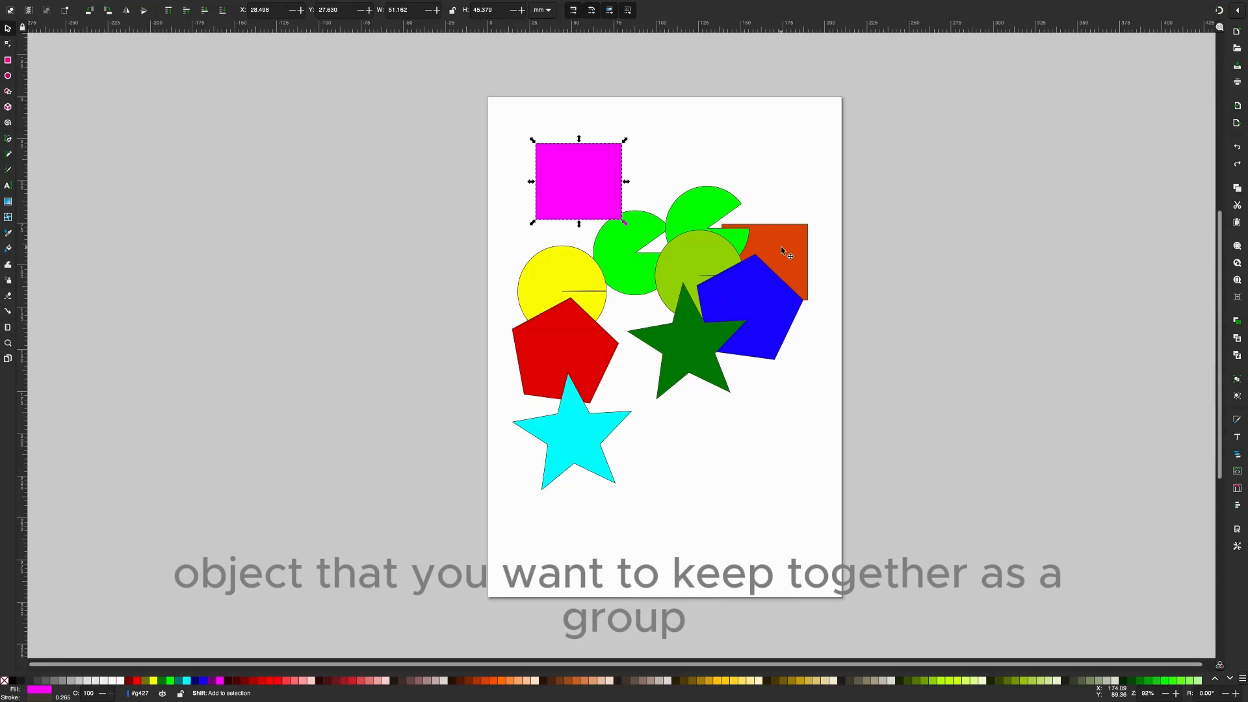
pyautogui.keyDown('shift'); pyautogui.click(707, 207); pyautogui.keyUp('shift')
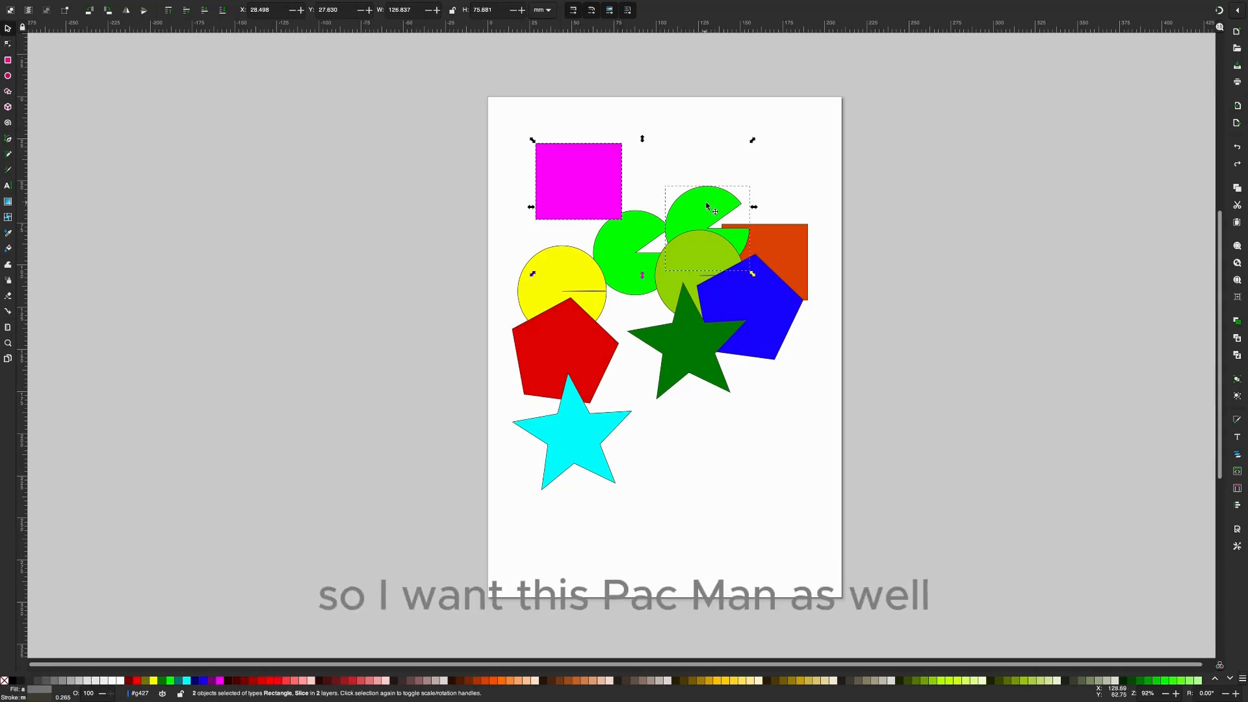
pyautogui.keyDown('shift'); pyautogui.click(702, 348); pyautogui.keyUp('shift')
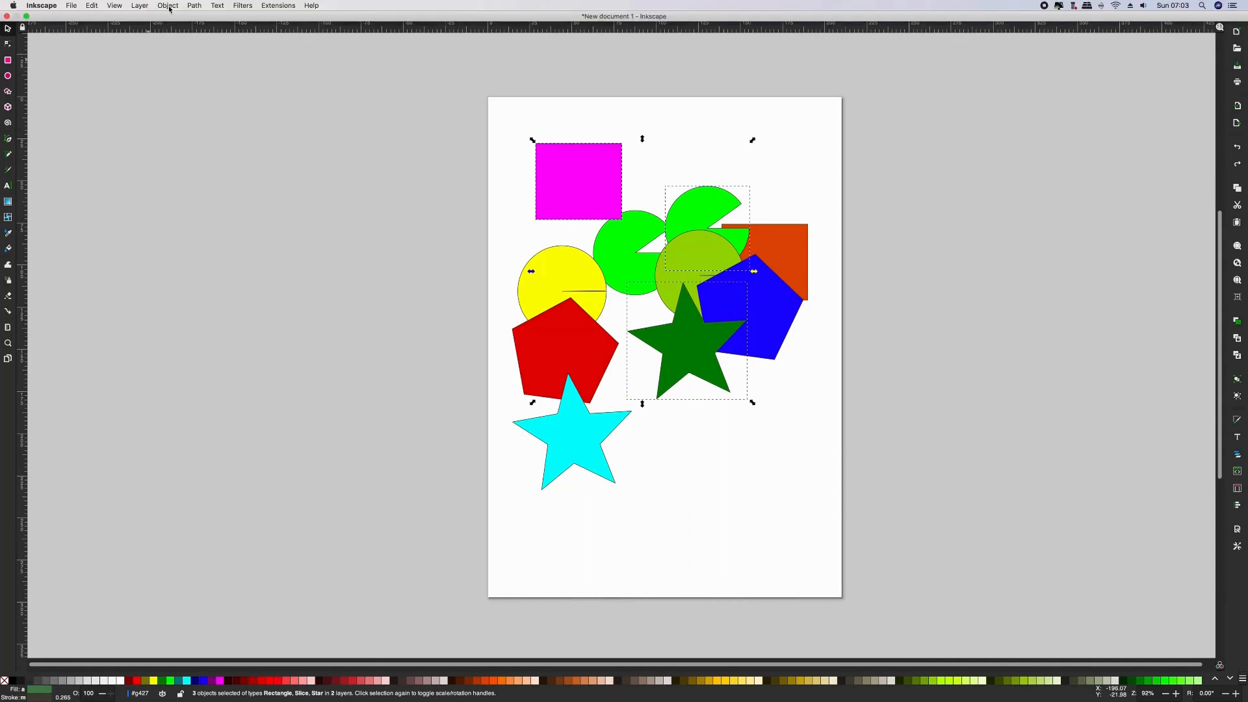
pyautogui.click(168, 6)
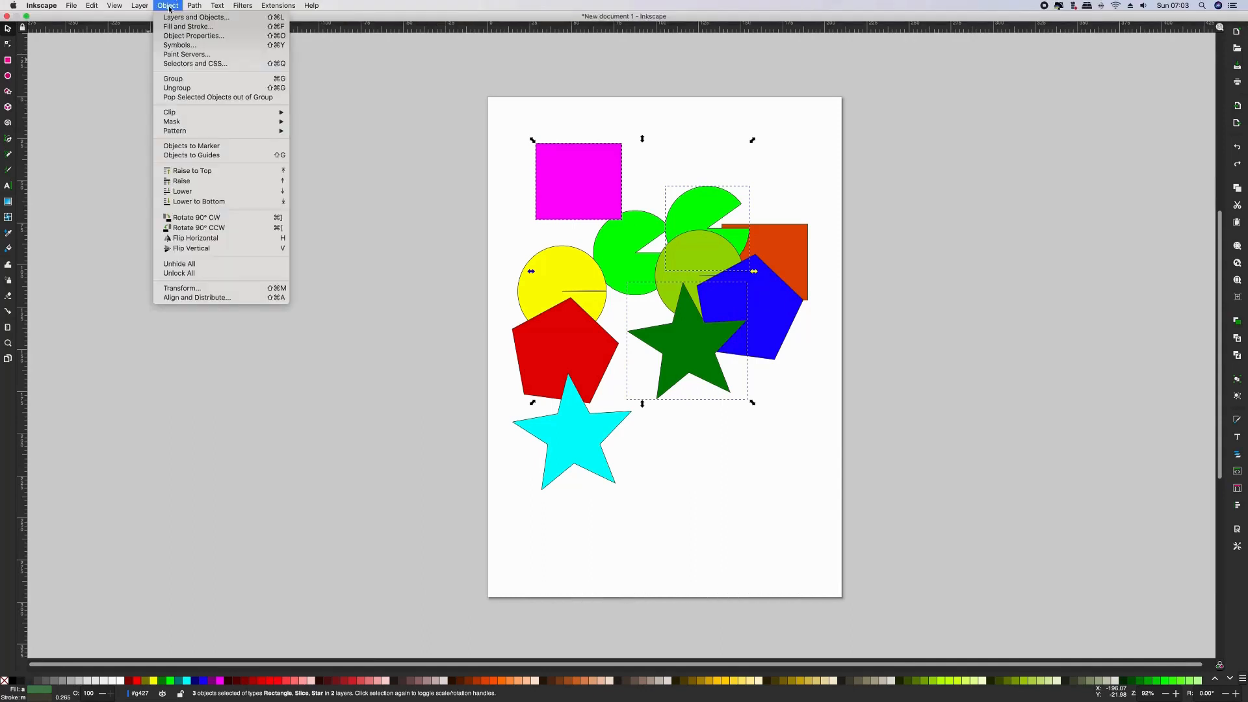
pyautogui.click(185, 78)
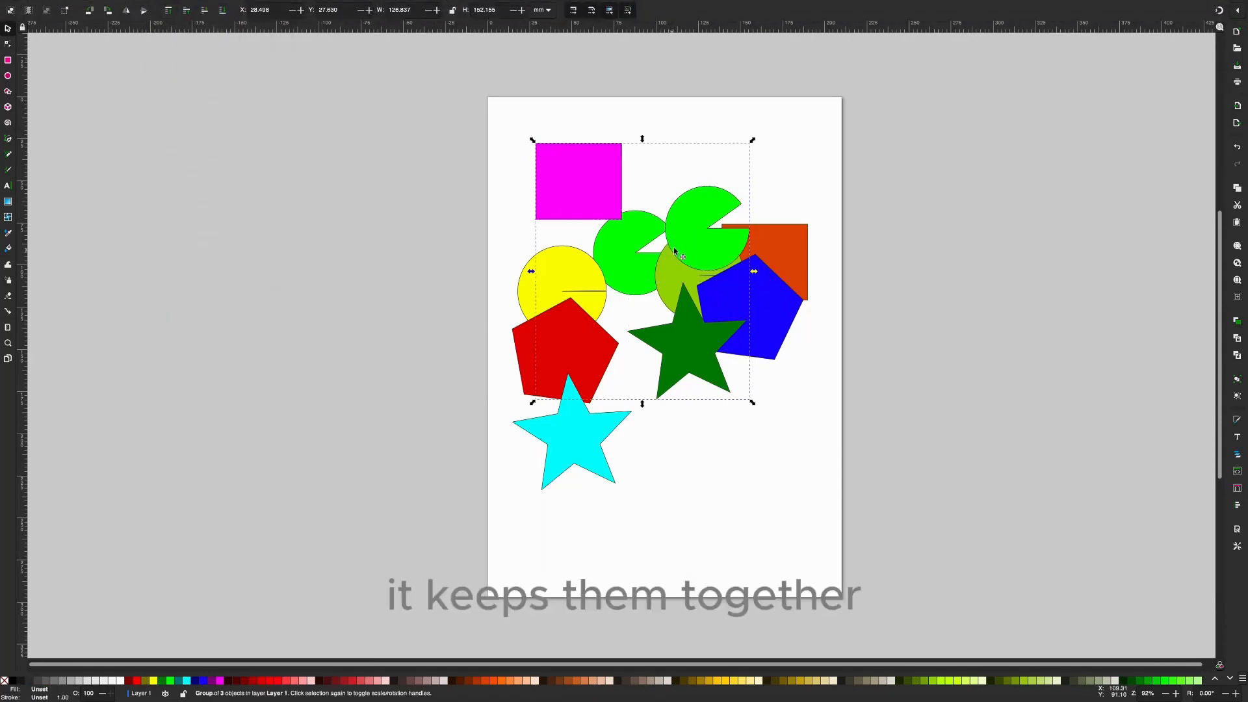
pyautogui.moveTo(684, 229); pyautogui.dragTo(683, 159)
# - Move the blue pentagon, the red pentagon and the orange rectangle individually down the page, away from the three-shape group
pyautogui.click(773, 306)
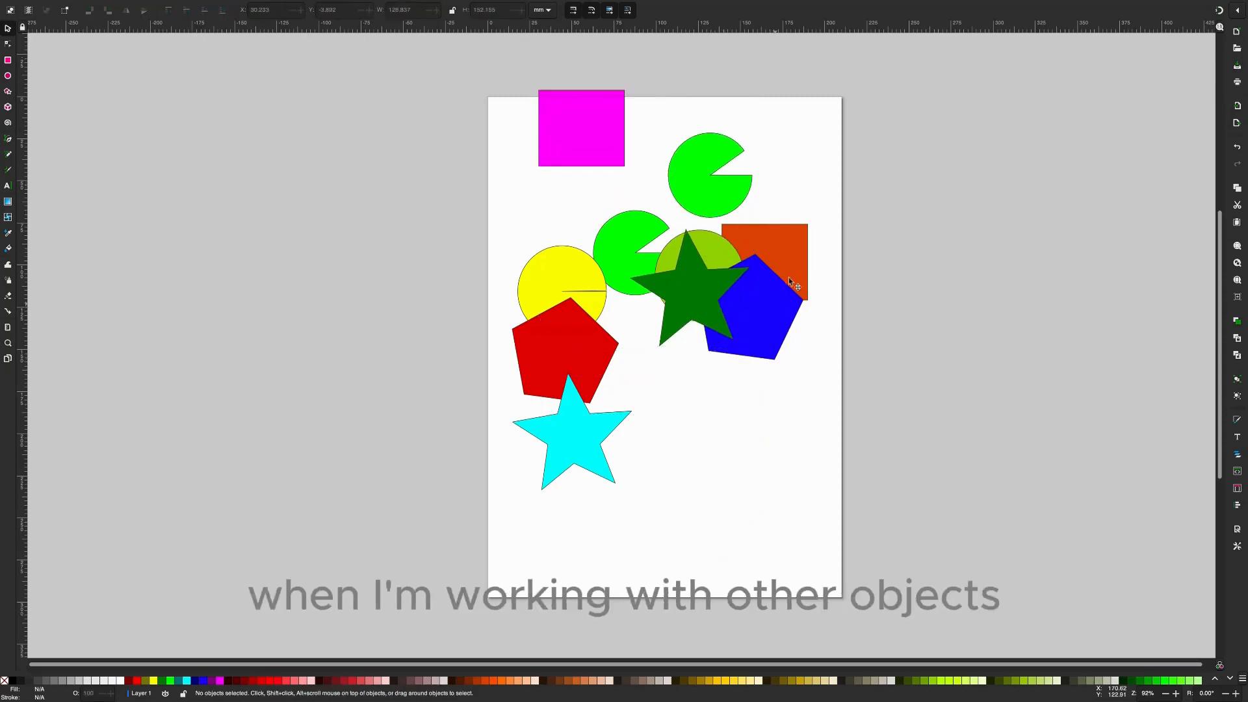
pyautogui.moveTo(772, 303); pyautogui.dragTo(758, 479)
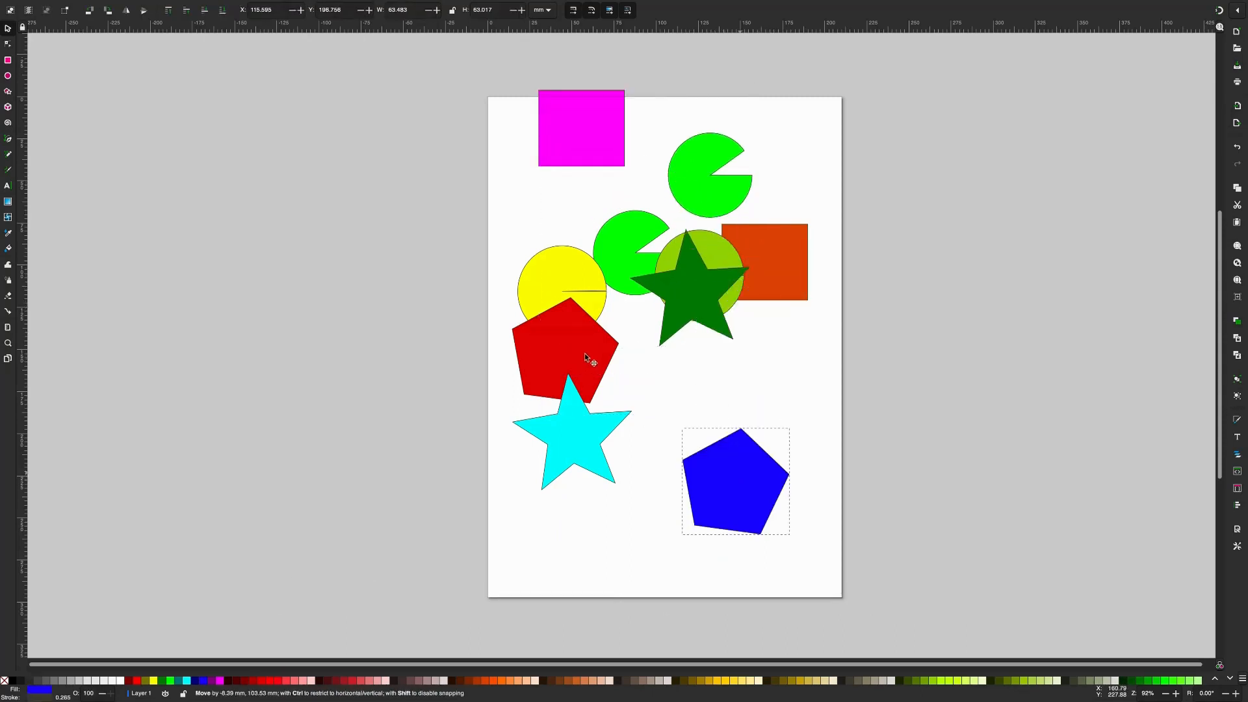
pyautogui.moveTo(614, 369); pyautogui.dragTo(673, 404)
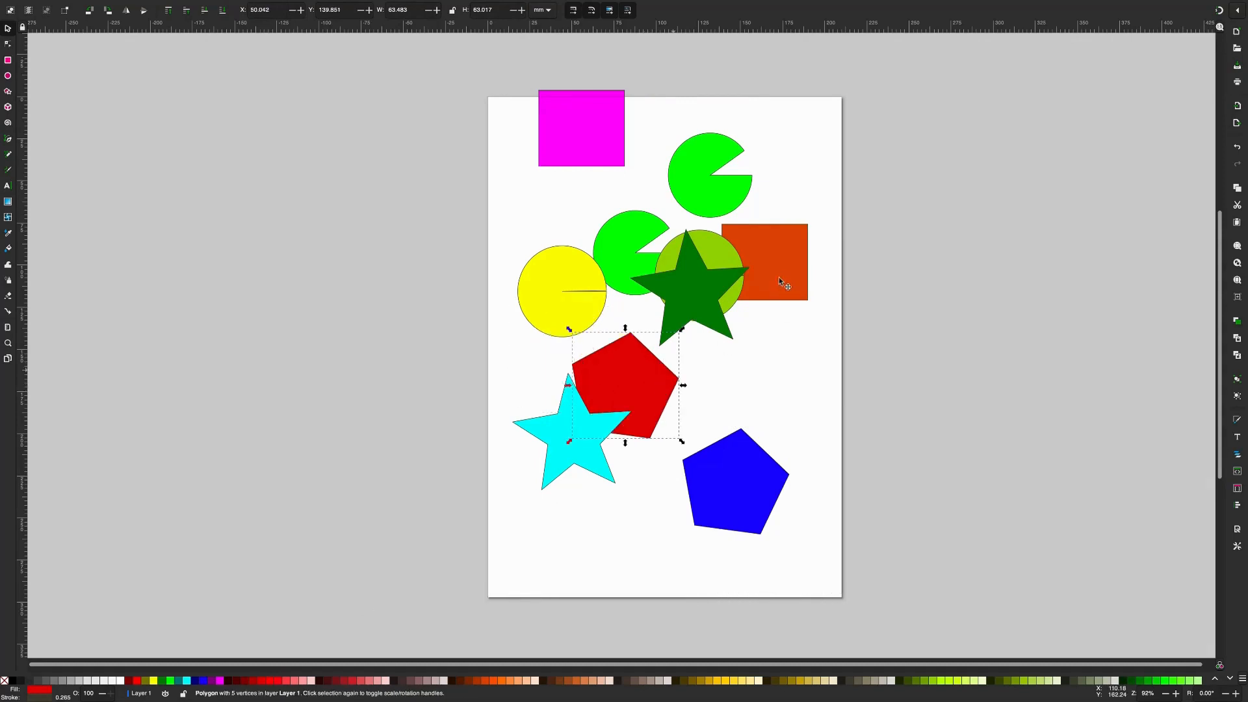
pyautogui.moveTo(794, 296); pyautogui.dragTo(812, 399)
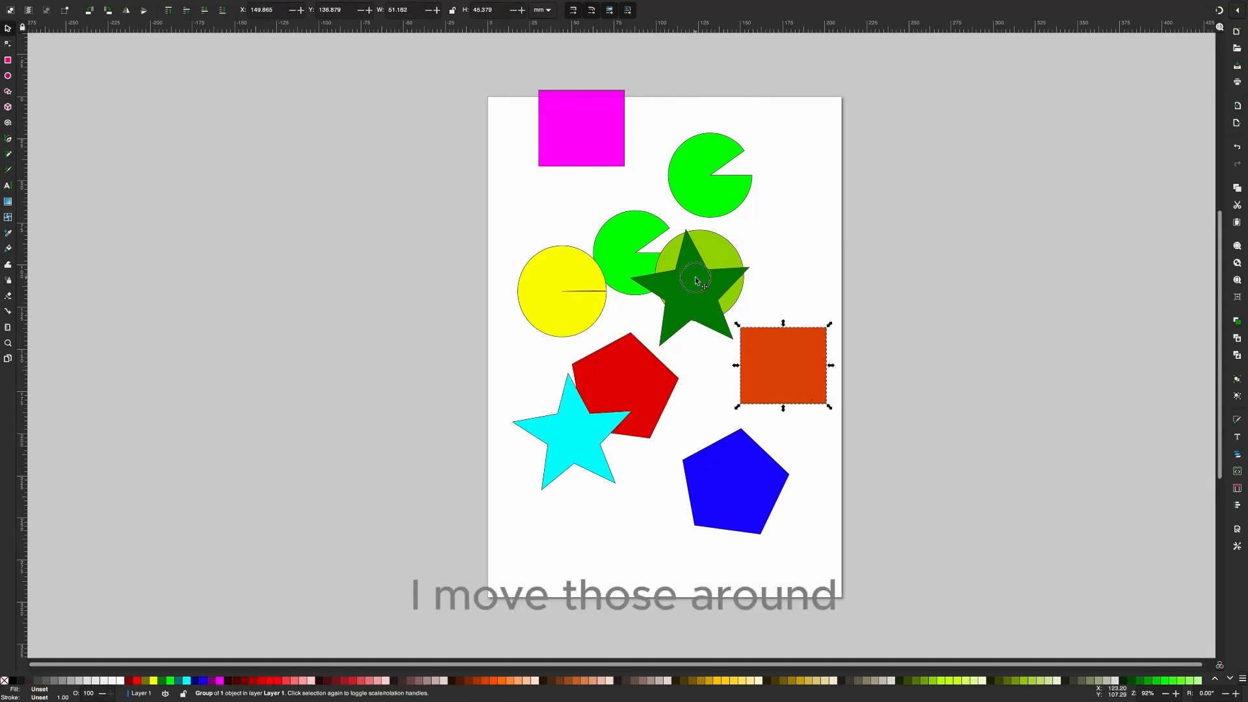
# - Move the group of the magenta rectangle, green pie and dark green star slightly down the page, and clear the selection
pyautogui.click(706, 301)
pyautogui.moveTo(688, 298)
pyautogui.mouseDown()
pyautogui.moveTo(697, 358)
pyautogui.moveTo(705, 299)
pyautogui.mouseUp()
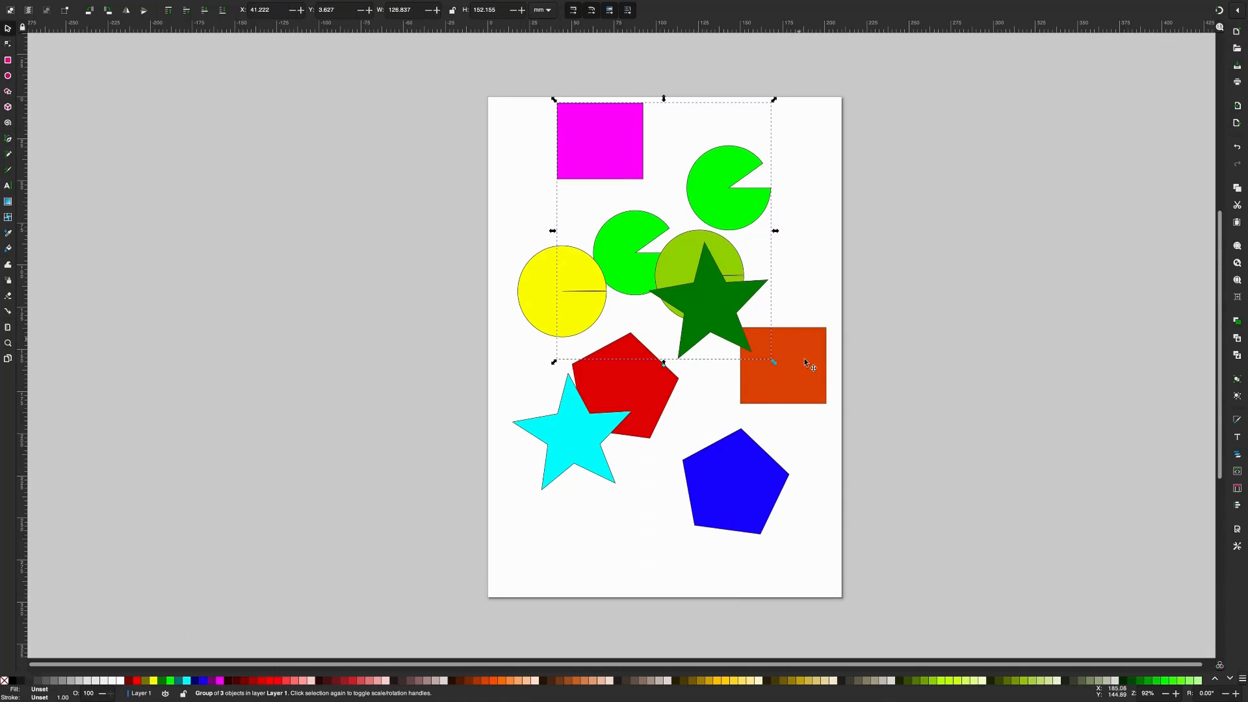
pyautogui.click(815, 294)
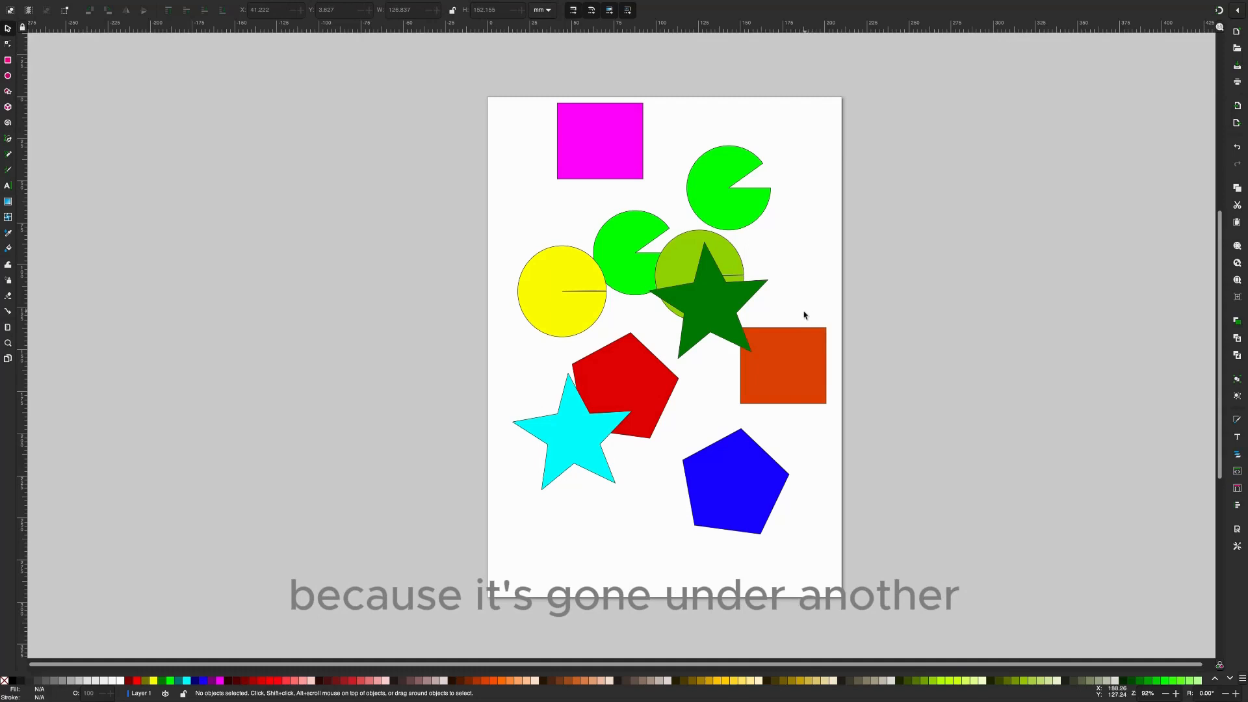
# - Move the orange rectangle behind the blue pentagon and shrink it to about 39 mm wide and 29 mm high
pyautogui.click(793, 356)
pyautogui.moveTo(794, 361); pyautogui.dragTo(746, 484)
pyautogui.moveTo(780, 442); pyautogui.dragTo(758, 468)
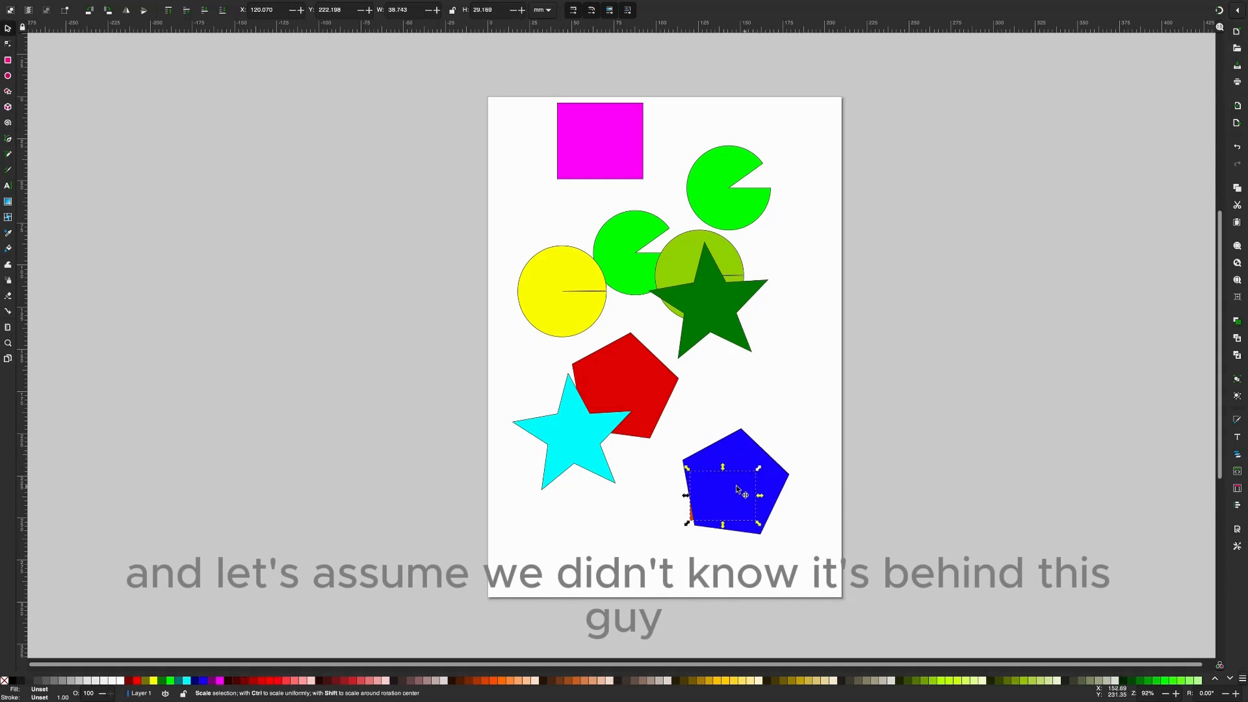
# - Shift the blue pentagon so that it completely covers the shrunken orange rectangle, and clear the selection
pyautogui.click(739, 486)
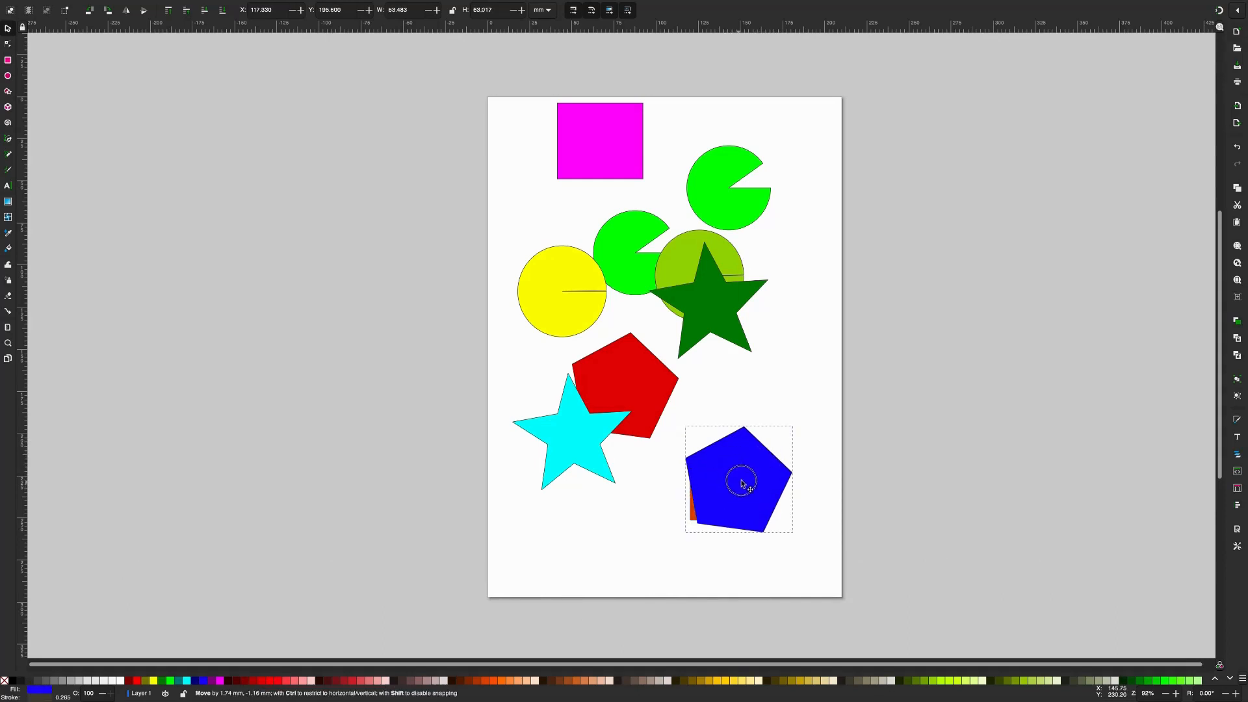
pyautogui.moveTo(726, 493); pyautogui.dragTo(715, 497)
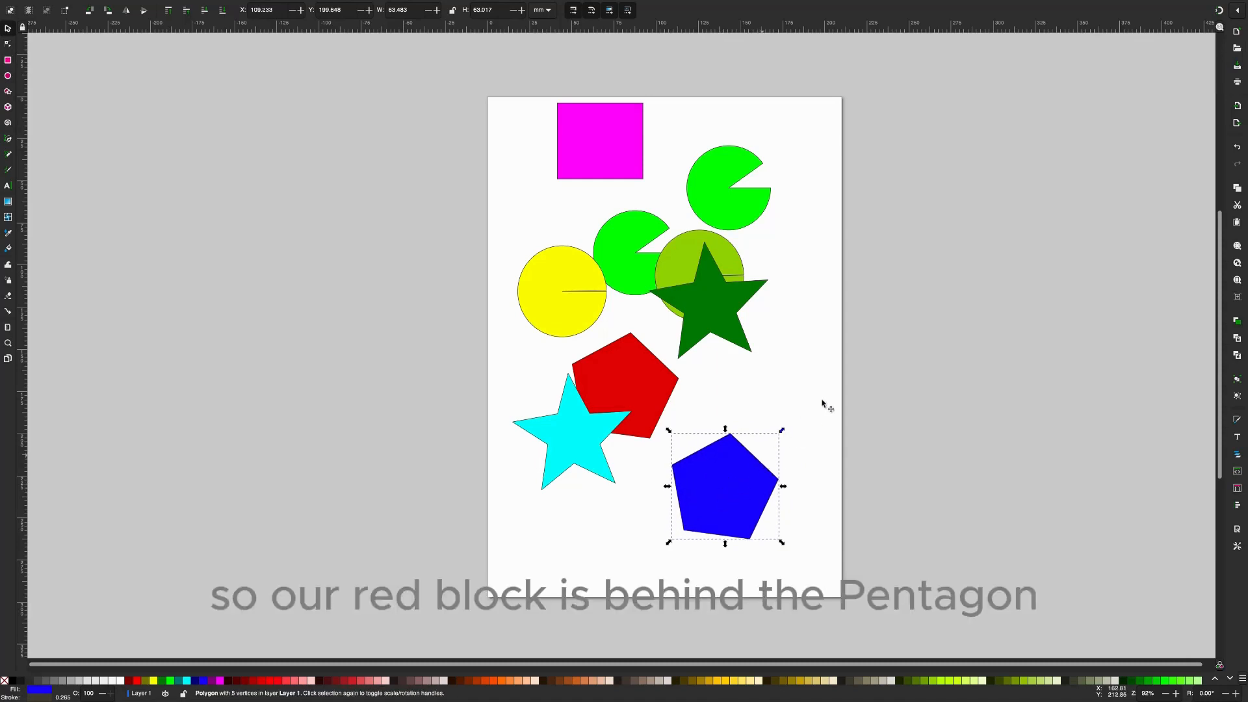
pyautogui.click(788, 382)
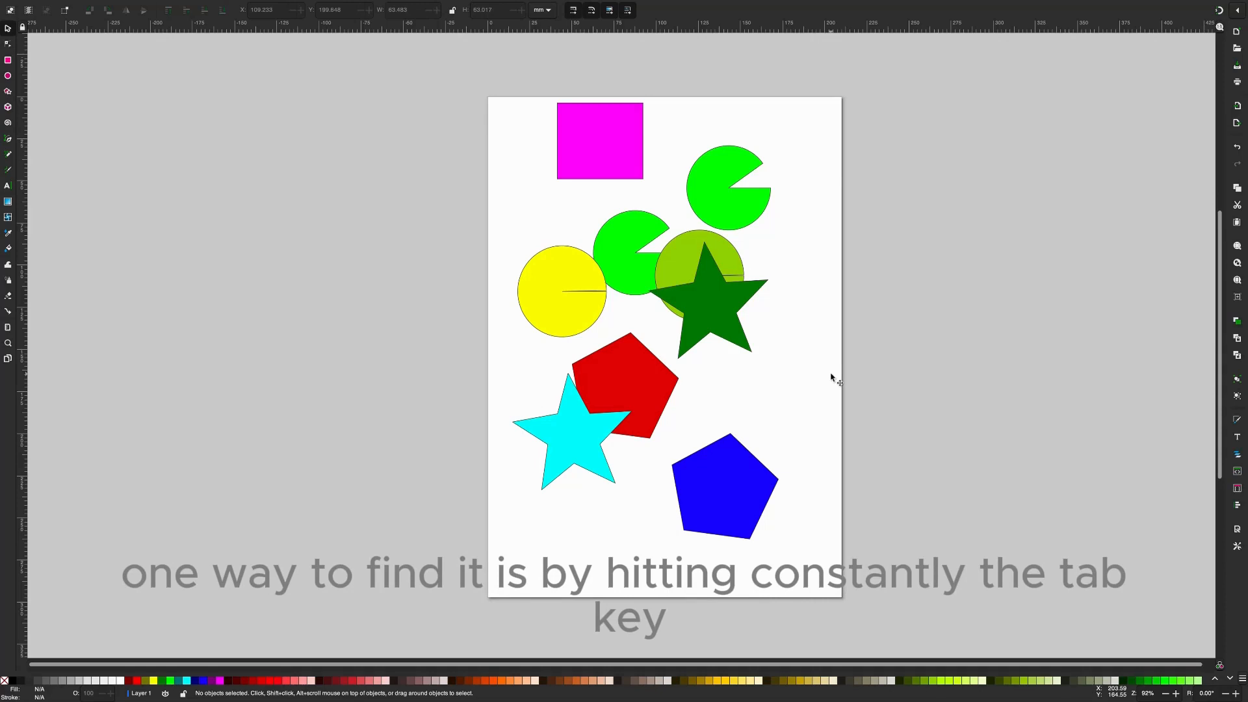
# - Cycle the selection object by object until the orange rectangle hidden beneath the blue pentagon is selected
pyautogui.press('Tab')
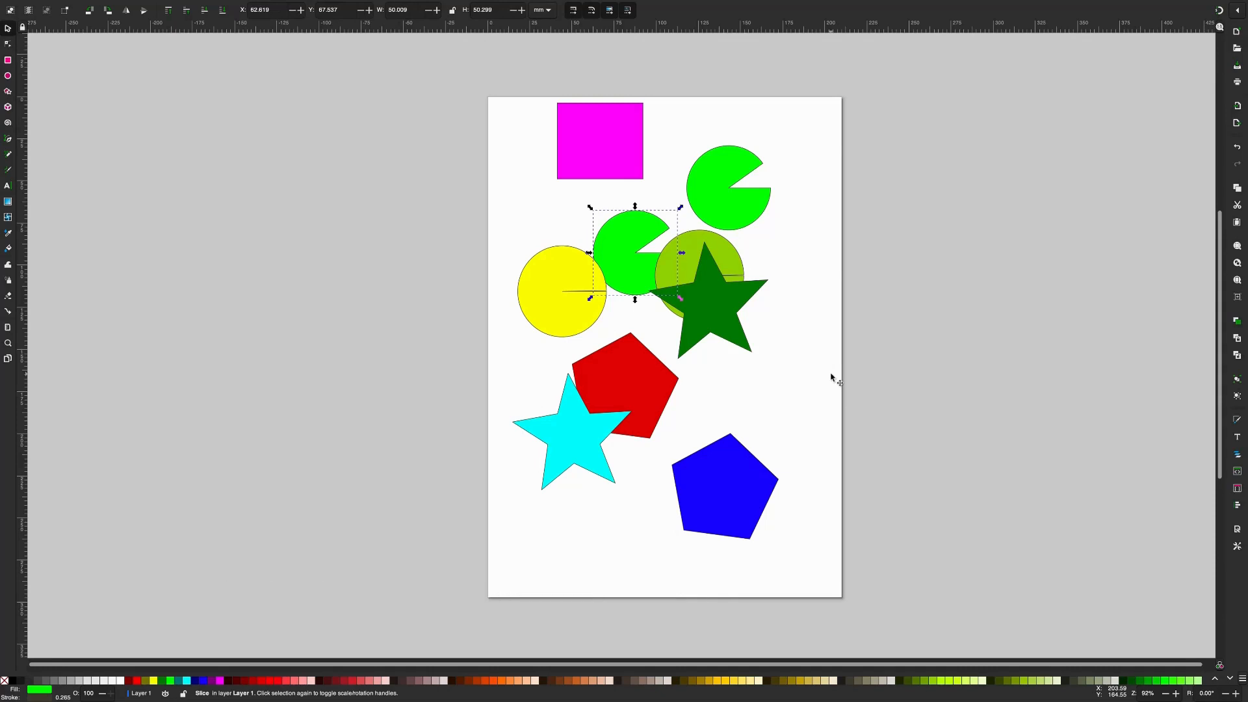
pyautogui.press('Escape')
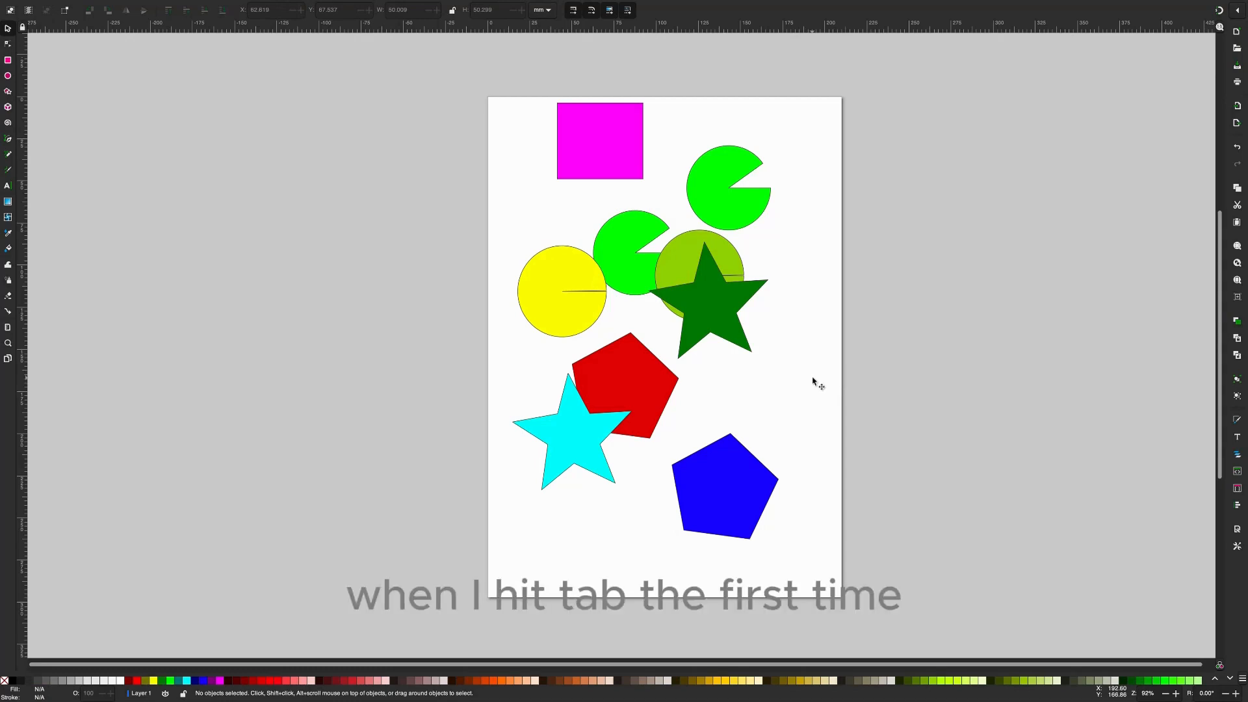
pyautogui.press('Tab')
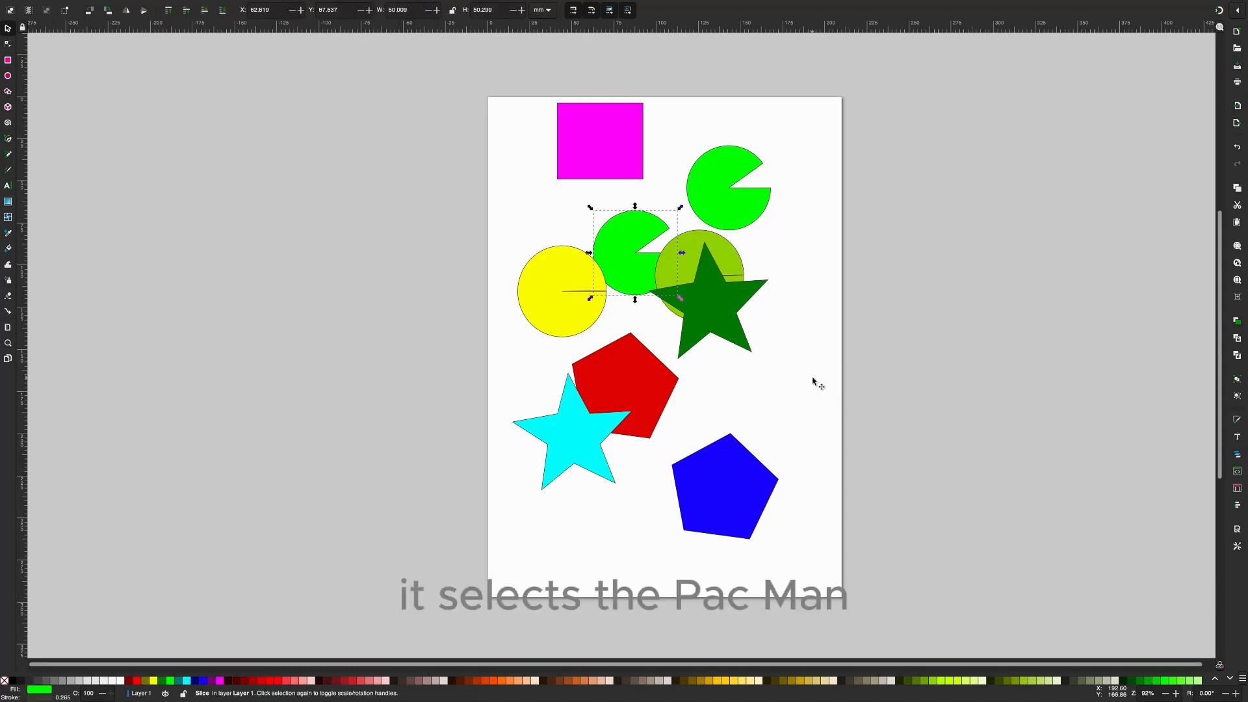
pyautogui.press('Tab')
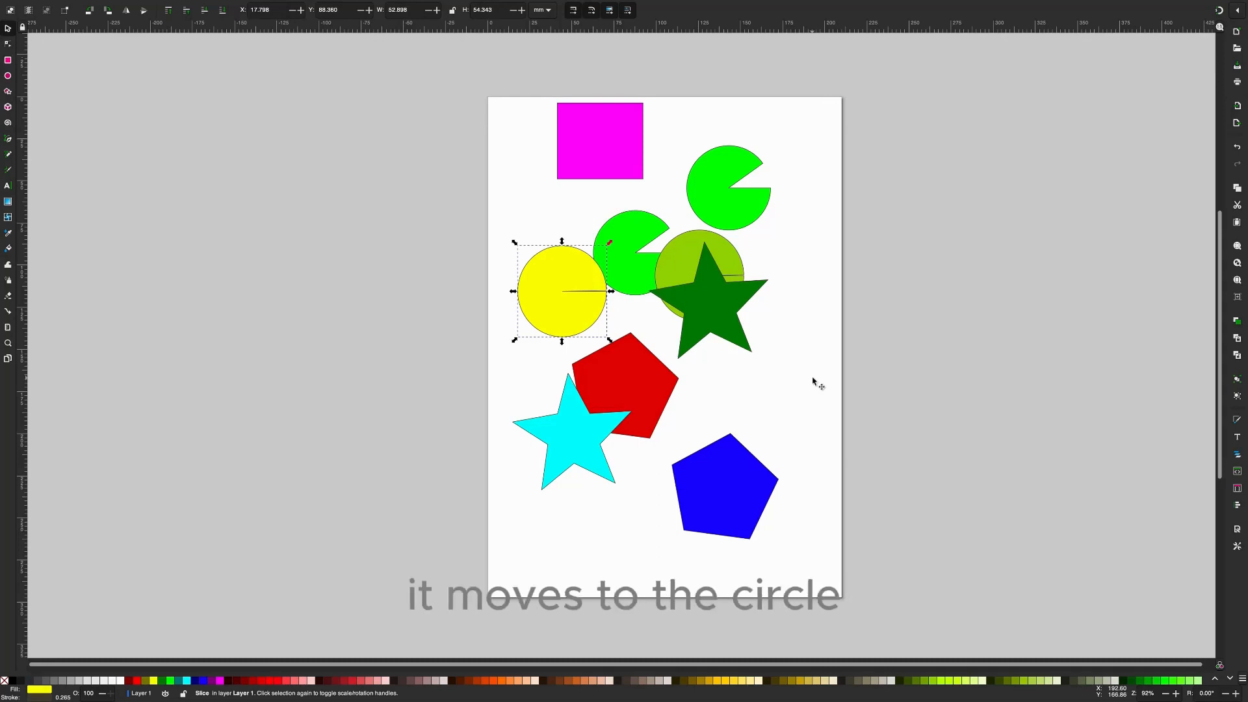
pyautogui.press('Tab')
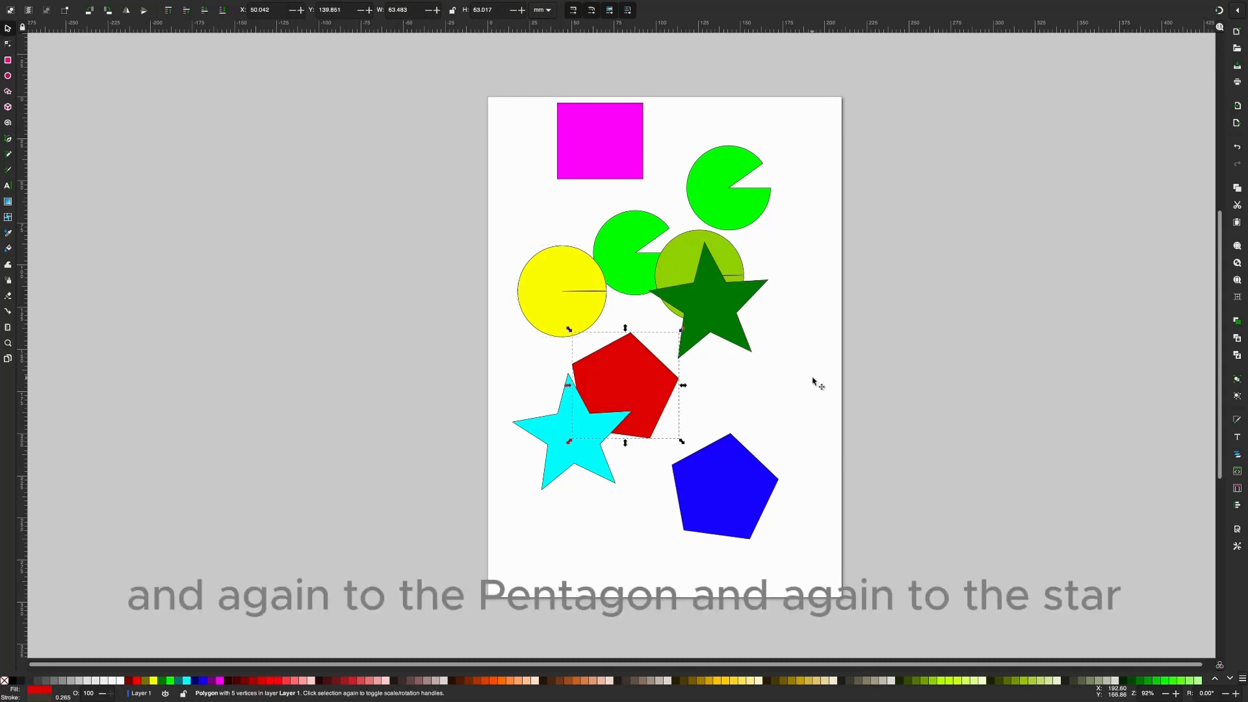
pyautogui.press('Tab')
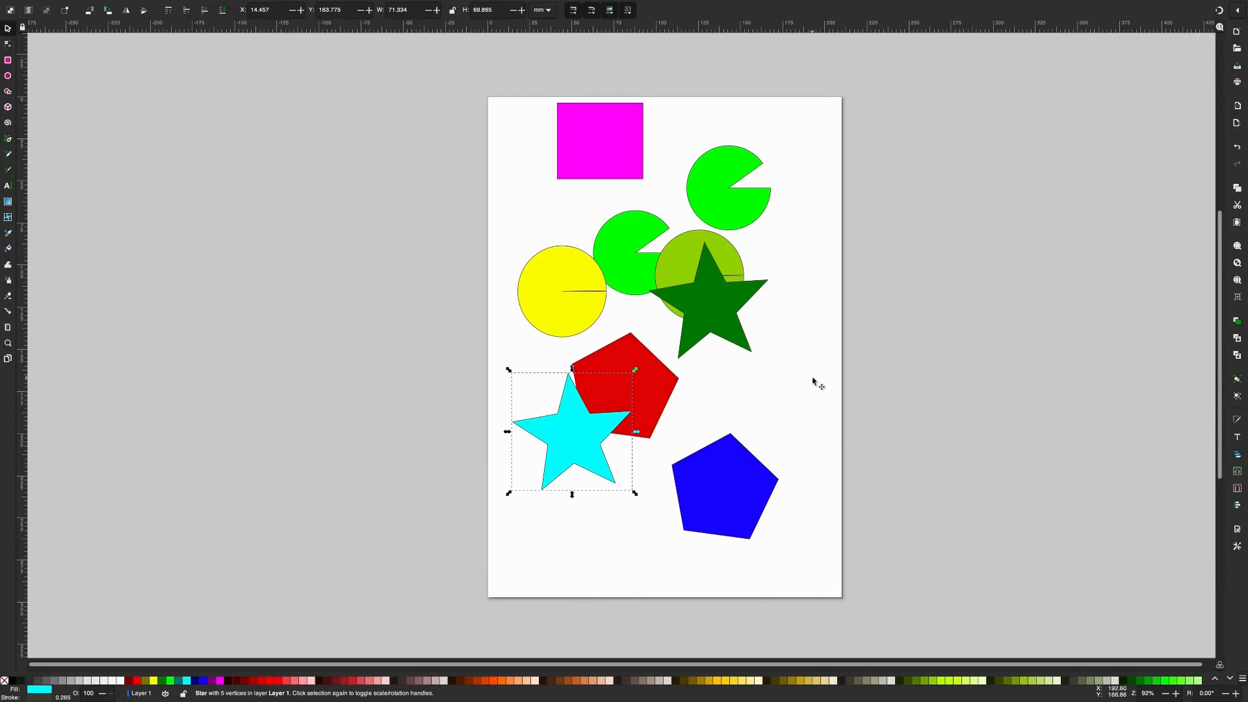
pyautogui.press('Tab')
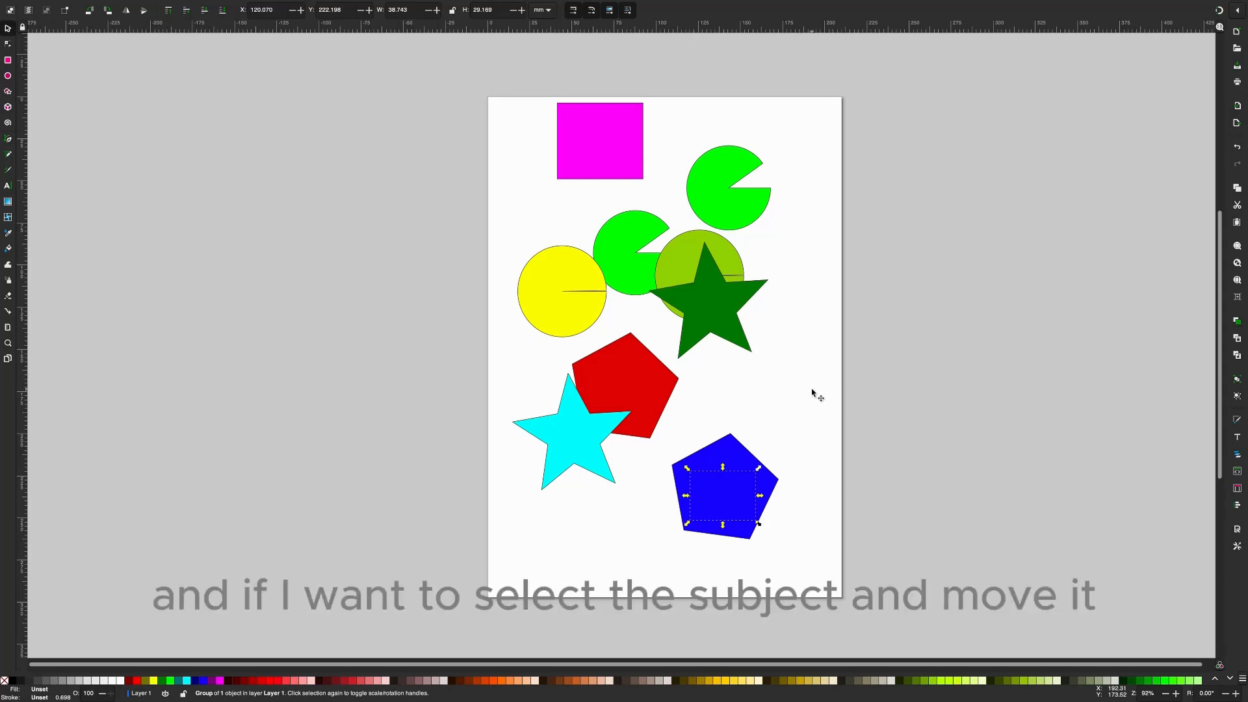
# - Try to grab the hidden orange rectangle through the blue pentagon that covers it, and clear the selection
pyautogui.click(727, 492)
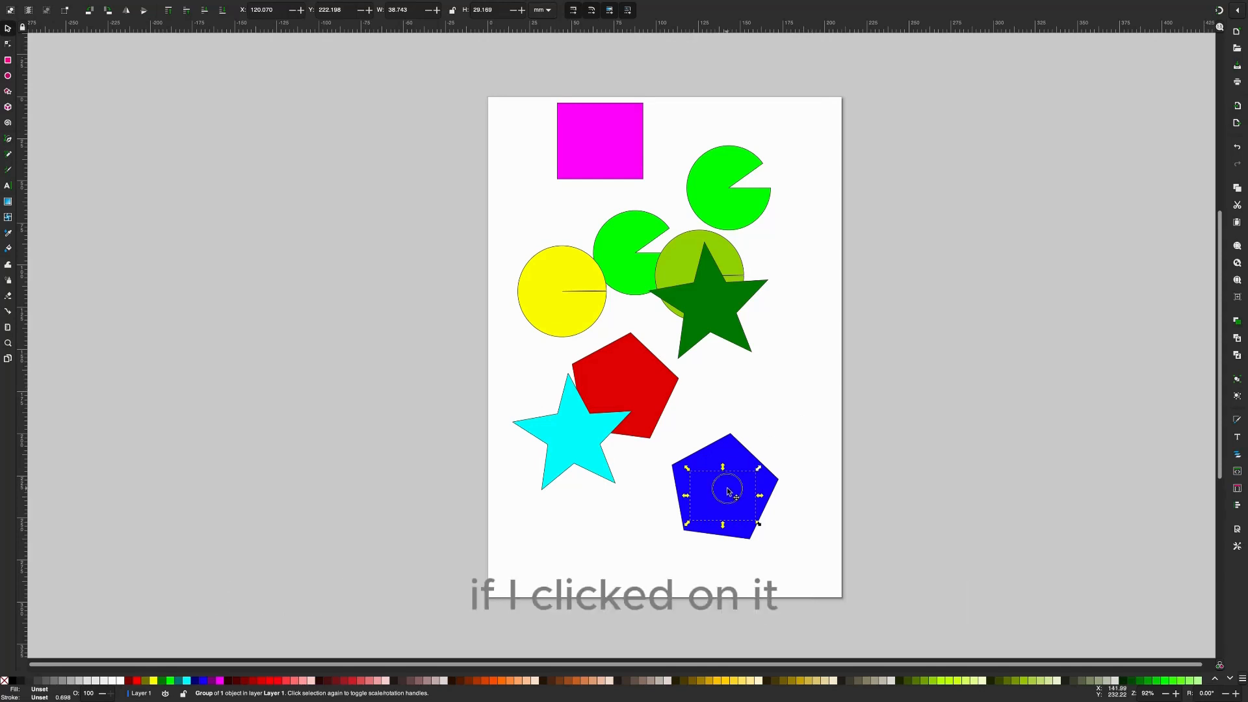
pyautogui.click(723, 493)
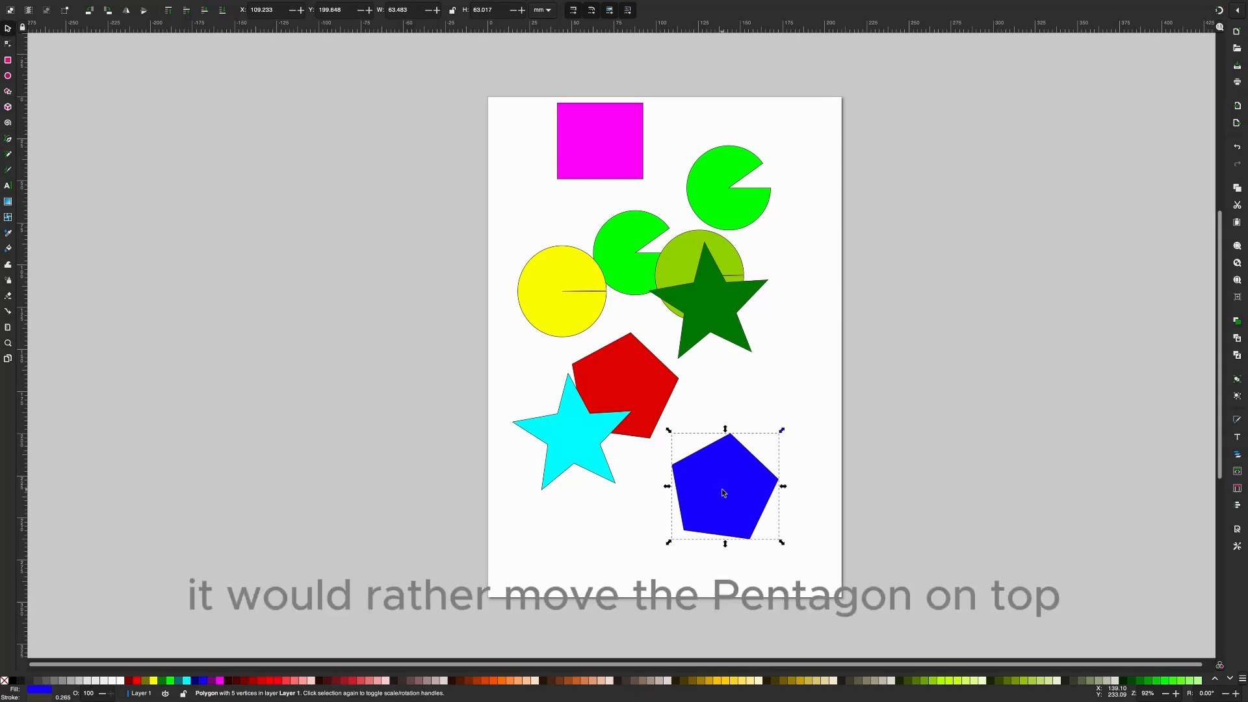
pyautogui.press('Escape')
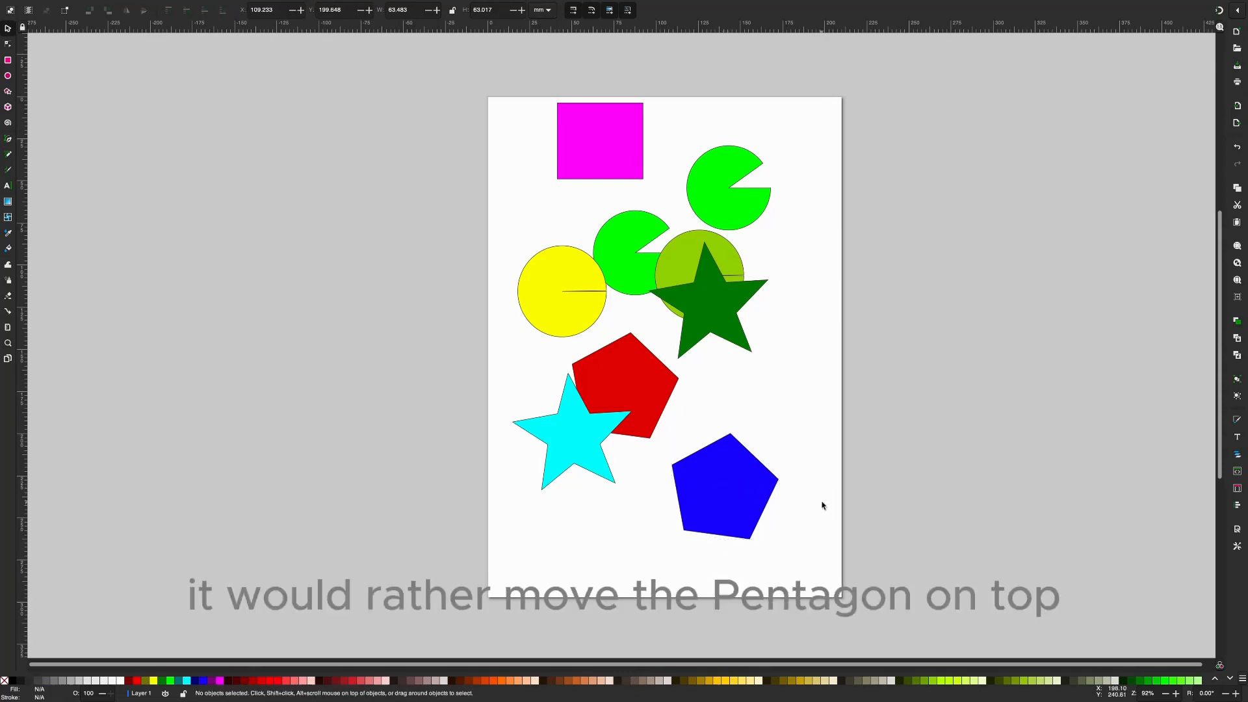
# - Undo the blue pentagon's last move and raise the hidden orange rectangle to the top of the stack
pyautogui.hotkey('ctrl', 'z')
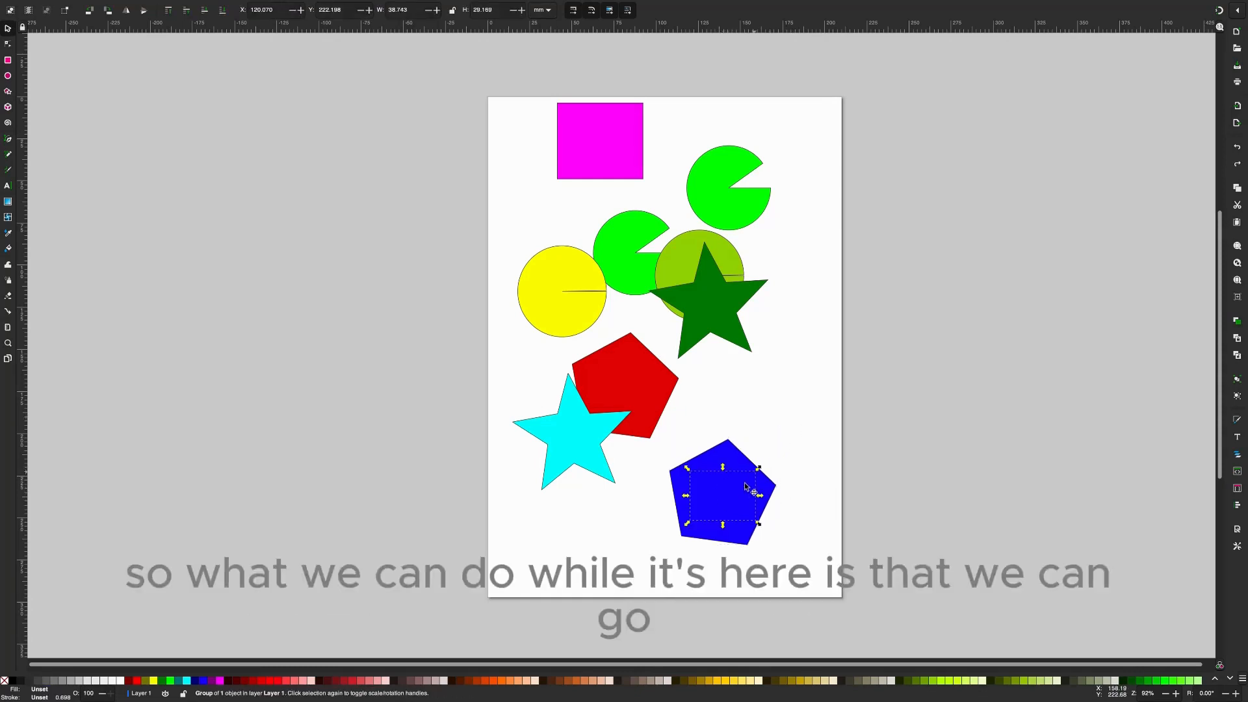
pyautogui.click(168, 11)
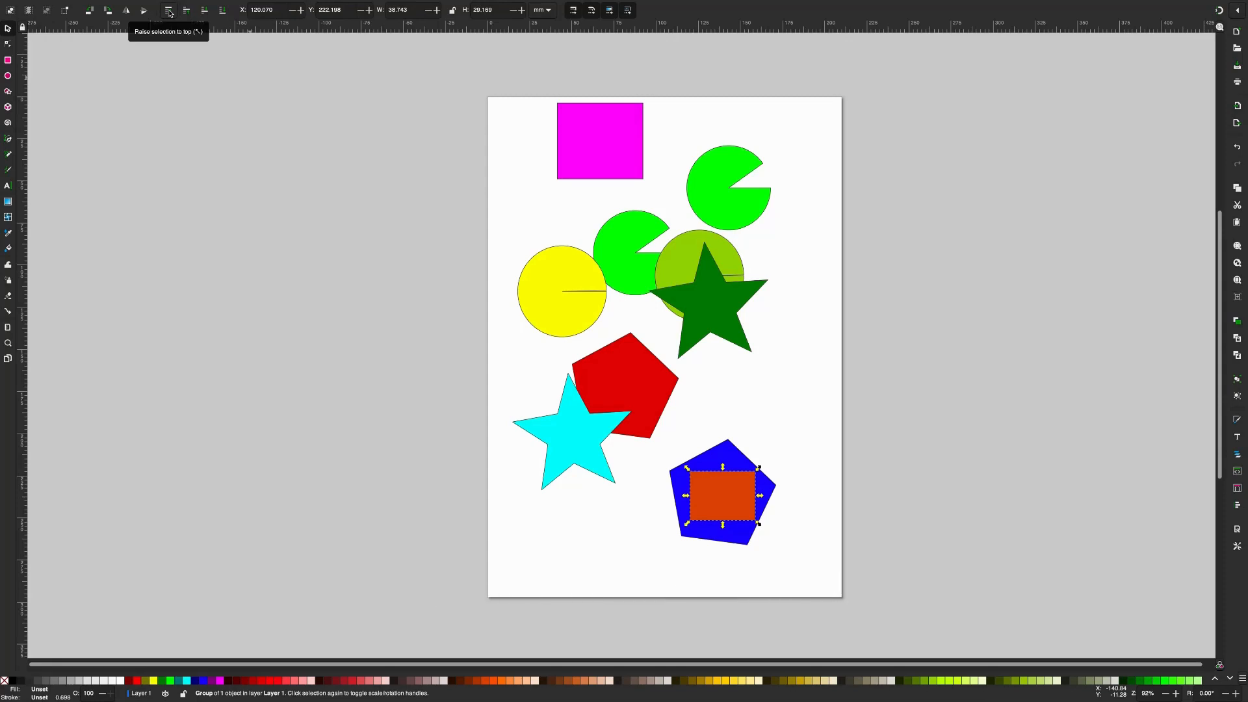
# - Undo the orange rectangle's raising, resizing and move, together with the blue pentagon's moves
pyautogui.hotkey('ctrl', 'z')
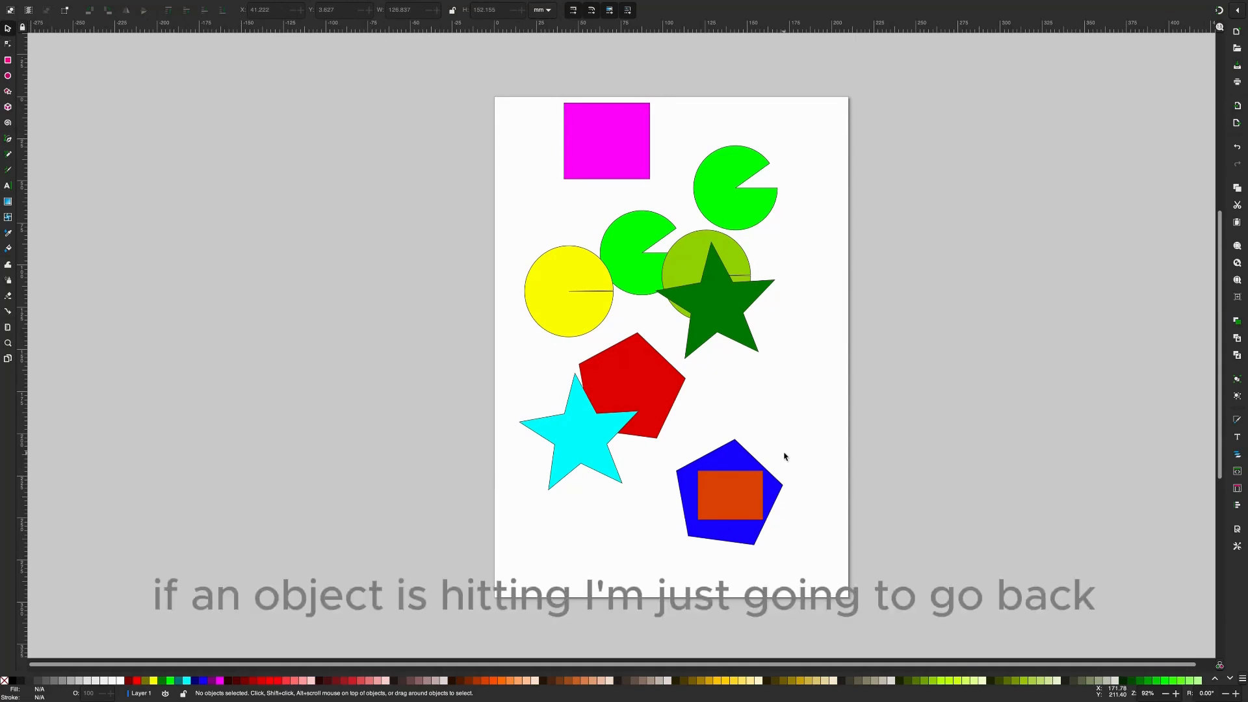
pyautogui.press('alt')
pyautogui.hotkey('ctrl', 'z')
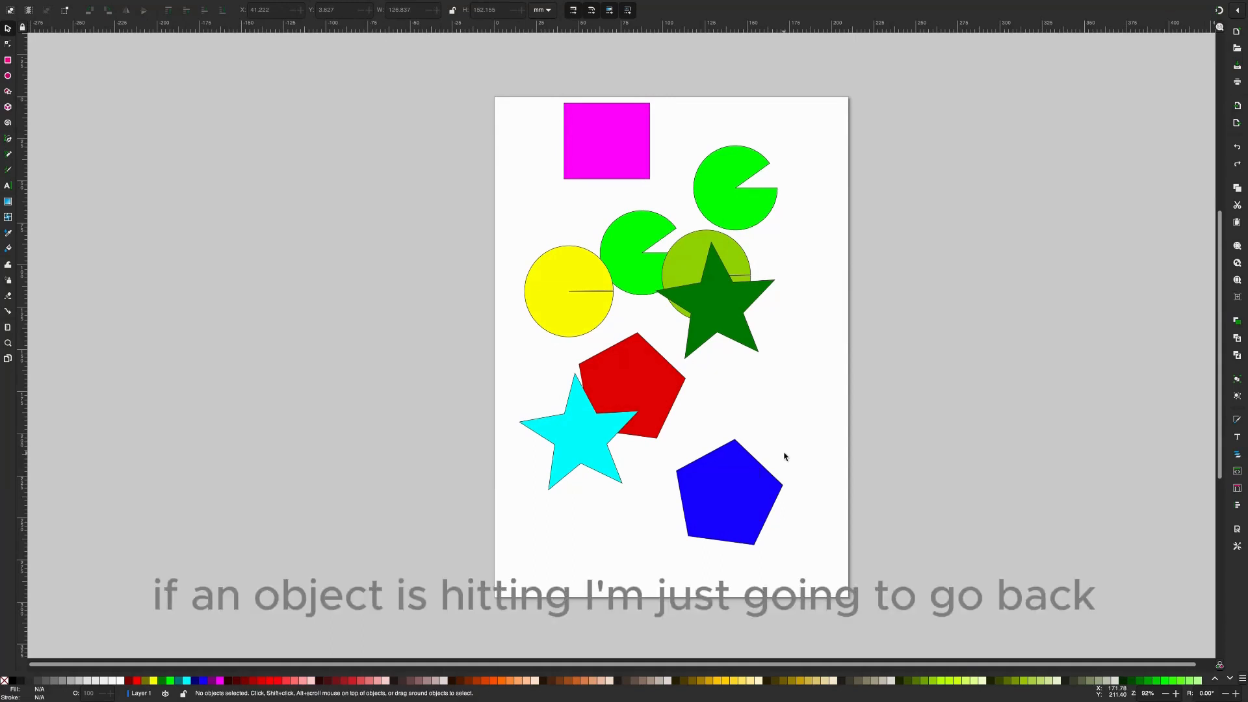
pyautogui.hotkey('ctrl', 'z')
pyautogui.hotkey('ctrl', 'shift', 'z')
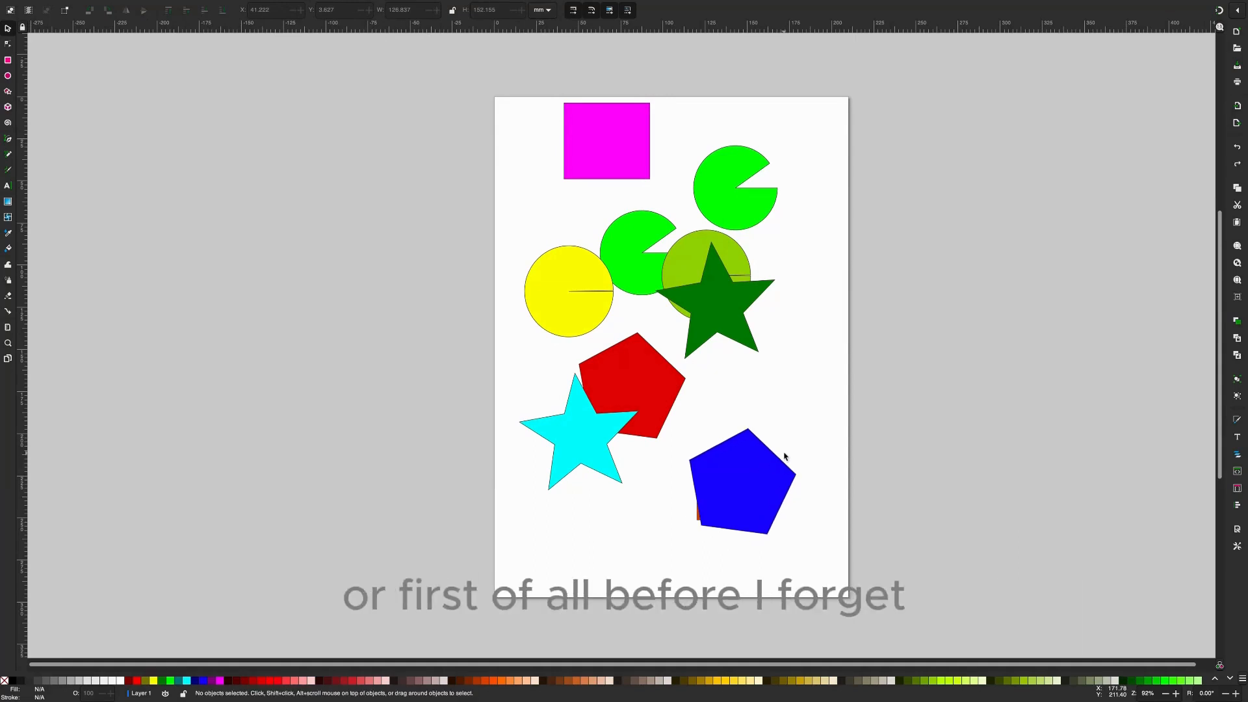
pyautogui.hotkey('ctrl', 'shift', 'z')
pyautogui.hotkey('ctrl', 'shift', 'z')
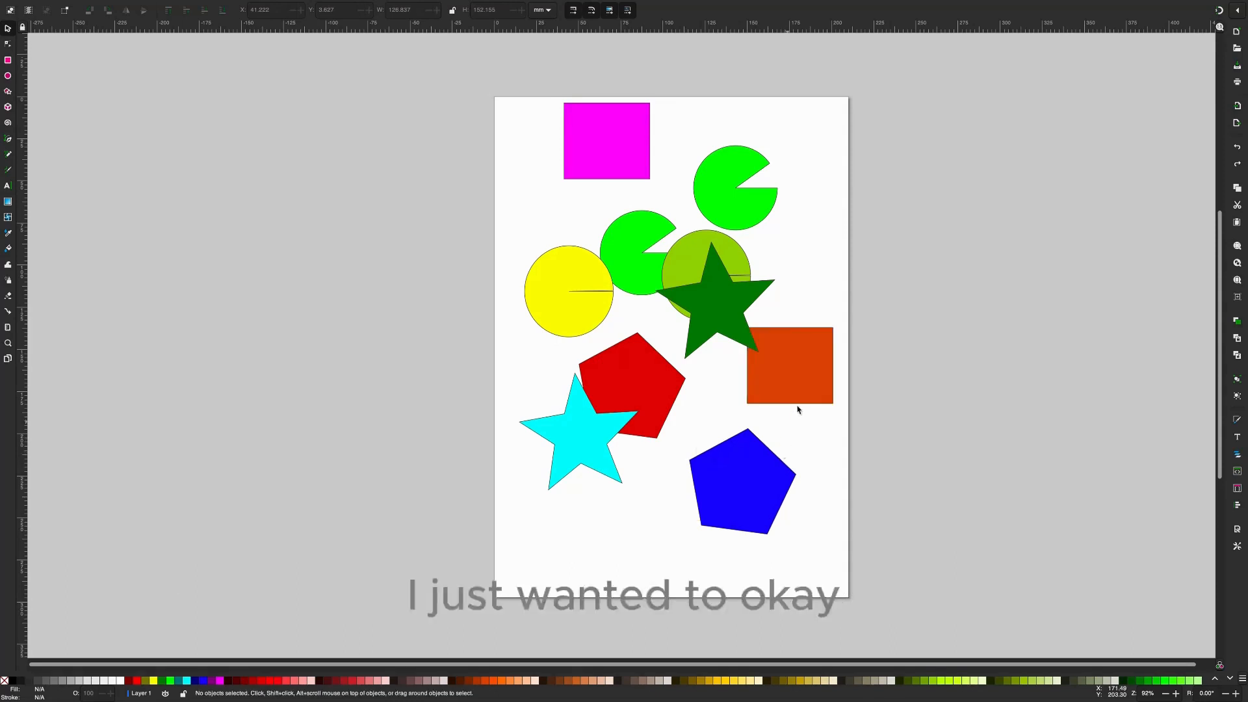
# - Hide the orange rectangle behind the blue pentagon and shrink it to about 34 mm wide and 29 mm high
pyautogui.click(793, 383)
pyautogui.moveTo(800, 408); pyautogui.dragTo(768, 475)
pyautogui.click(808, 442)
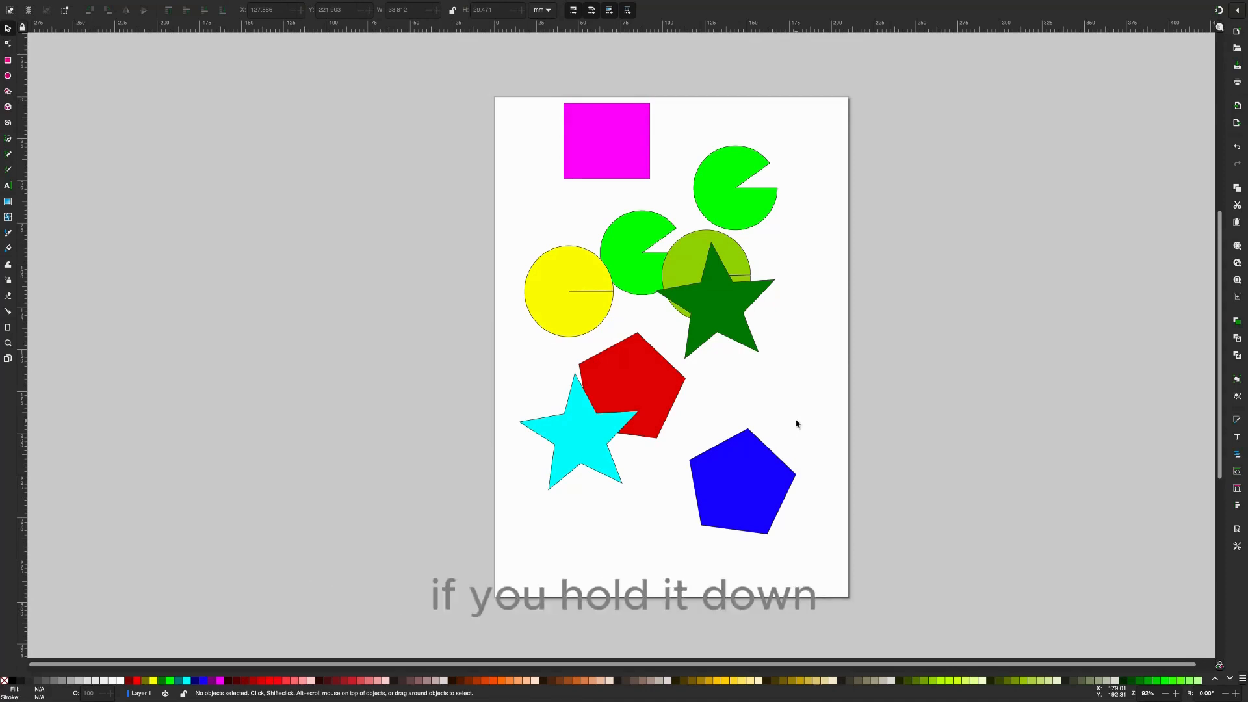
# - Cycle the selection repeatedly through all objects in the layer, including the three-shape group and the hidden orange rectangle, and clear the selection
pyautogui.press('Tab')
pyautogui.press('Tab')
pyautogui.press('Tab')
pyautogui.press('Tab')
pyautogui.press('Tab')
pyautogui.press('Tab')
pyautogui.press('Tab')
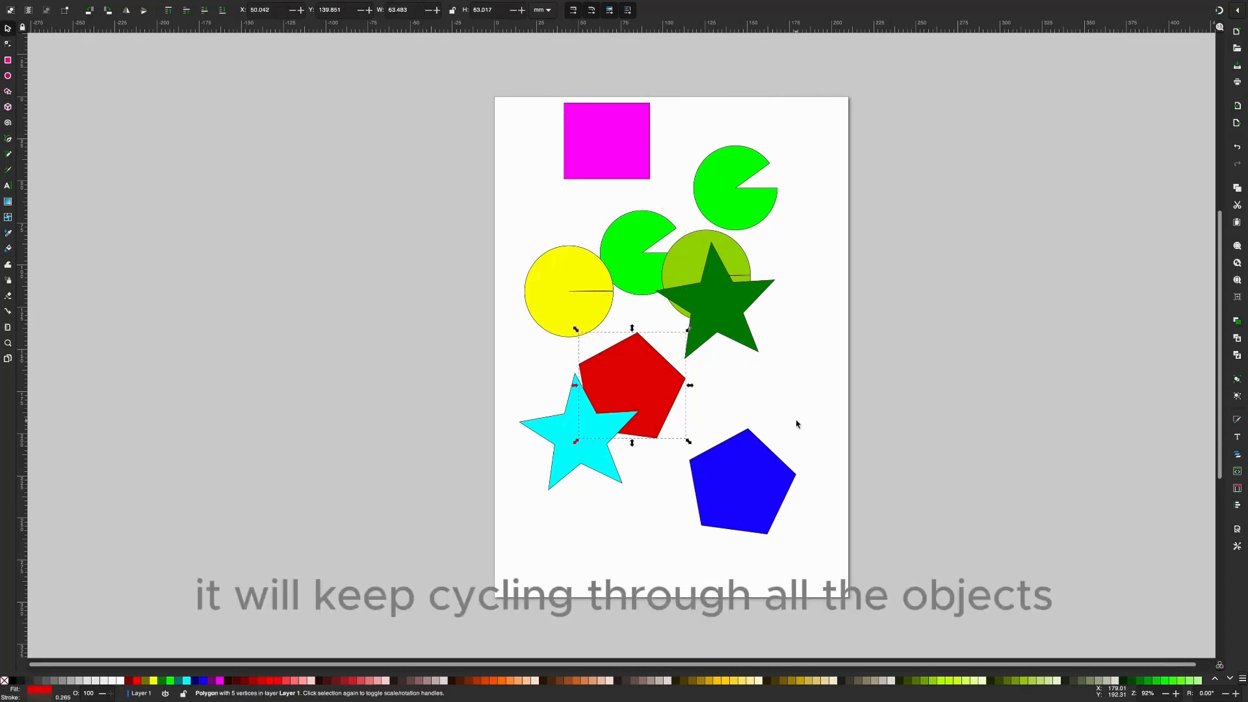
pyautogui.press('Tab')
pyautogui.press('Tab')
pyautogui.press('Tab')
pyautogui.press('Tab')
pyautogui.press('Tab')
pyautogui.press('Tab')
pyautogui.press('Tab')
pyautogui.press('Tab')
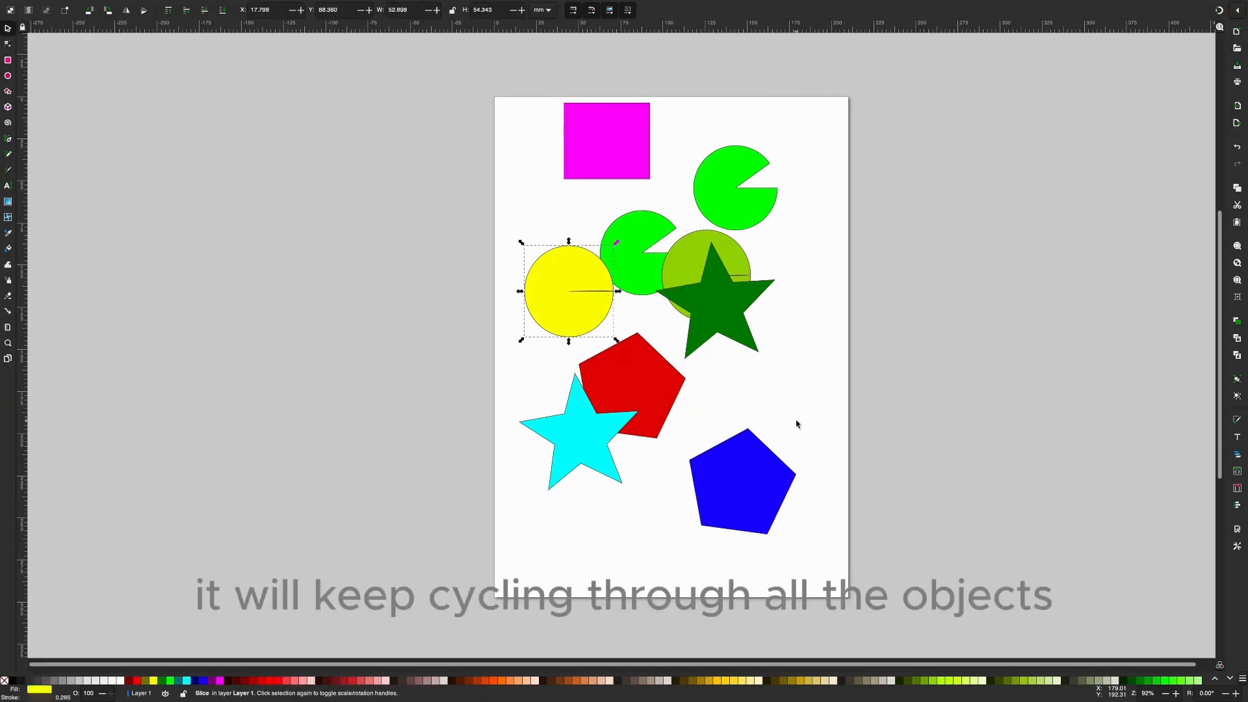
pyautogui.press('Tab')
pyautogui.press('Tab')
pyautogui.press('Tab')
pyautogui.press('Tab')
pyautogui.press('Tab')
pyautogui.press('Tab')
pyautogui.press('Tab')
pyautogui.press('Tab')
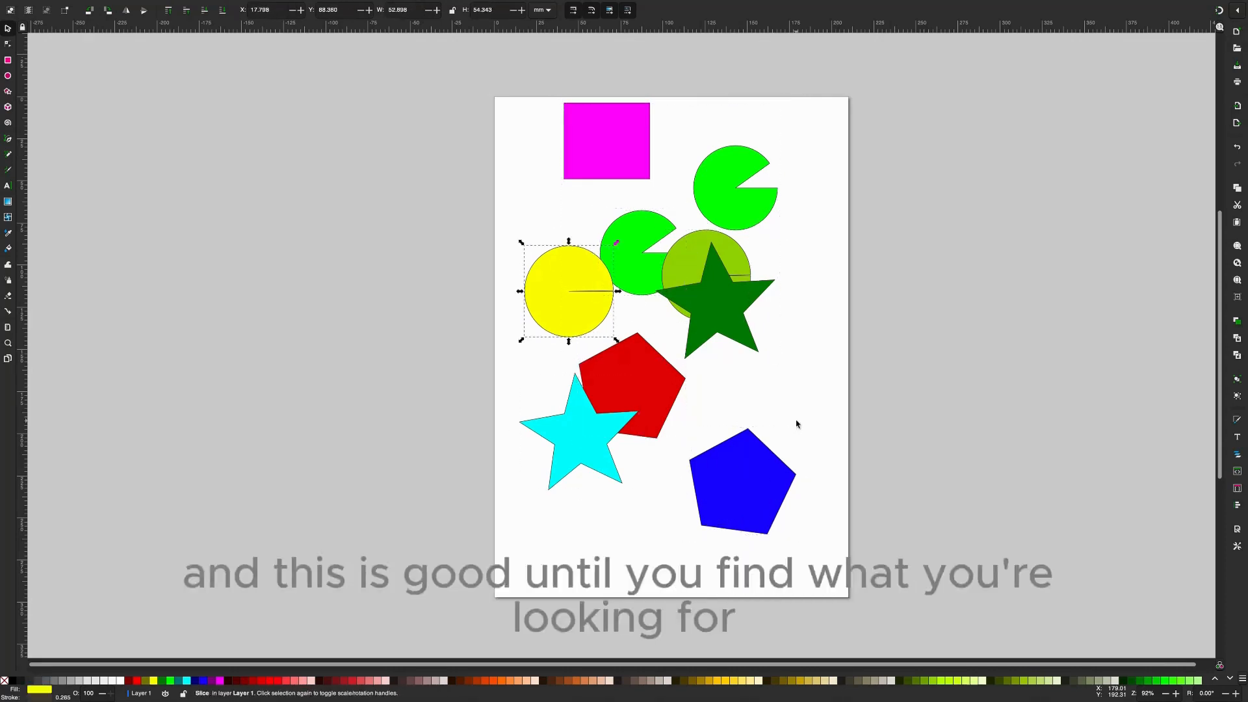
pyautogui.press('Tab')
pyautogui.press('Tab')
pyautogui.press('Tab')
pyautogui.press('Tab')
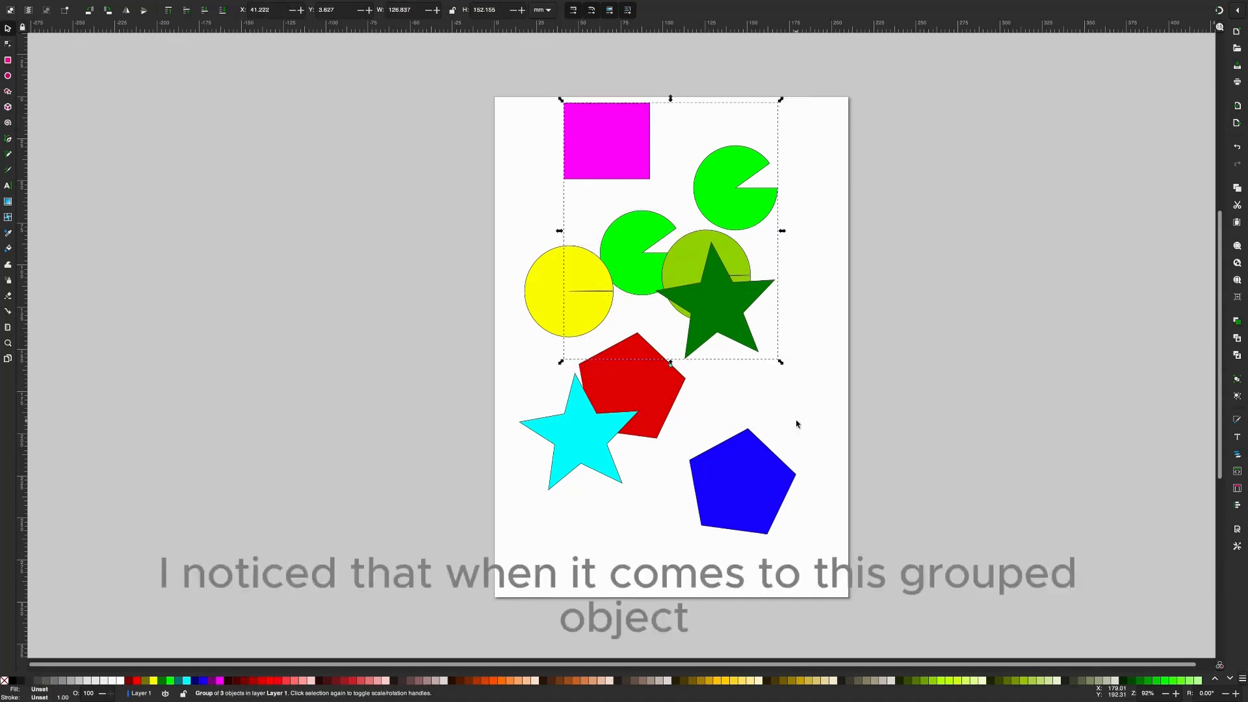
pyautogui.press('Tab')
pyautogui.press('Tab')
pyautogui.press('Tab')
pyautogui.press('Tab')
pyautogui.press('Tab')
pyautogui.press('Tab')
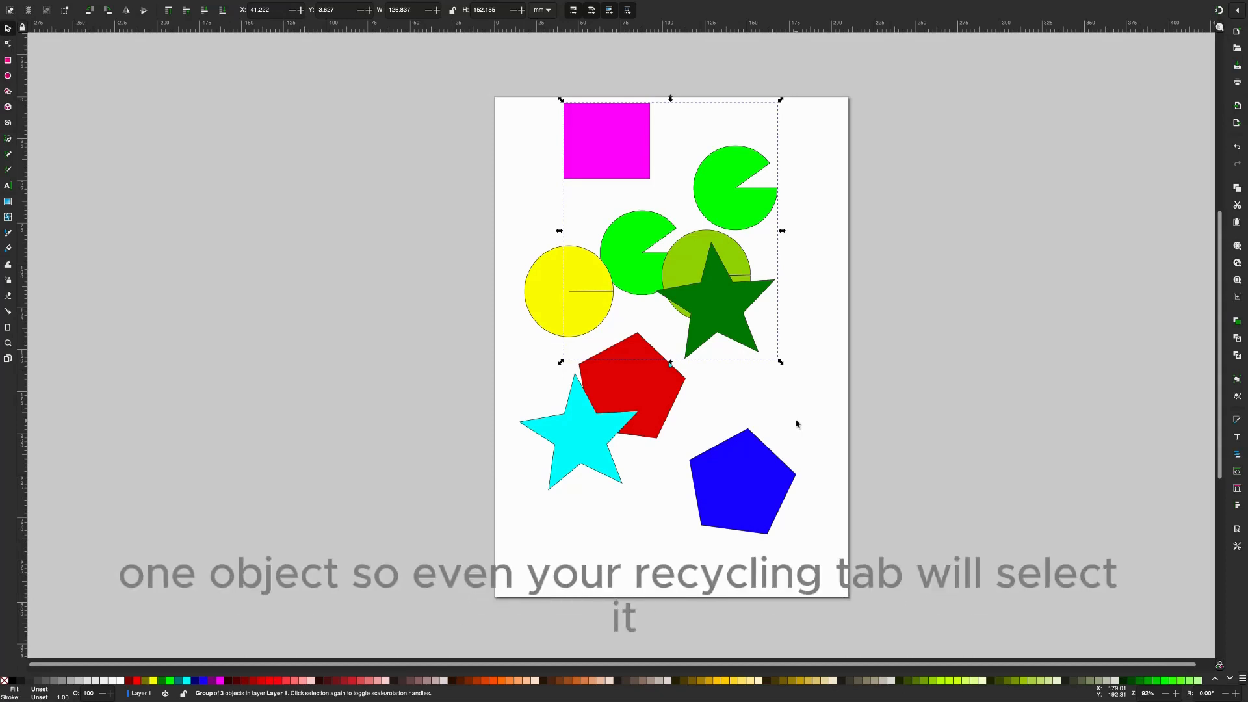
pyautogui.press('Tab')
pyautogui.press('Tab')
pyautogui.press('Tab')
pyautogui.press('Tab')
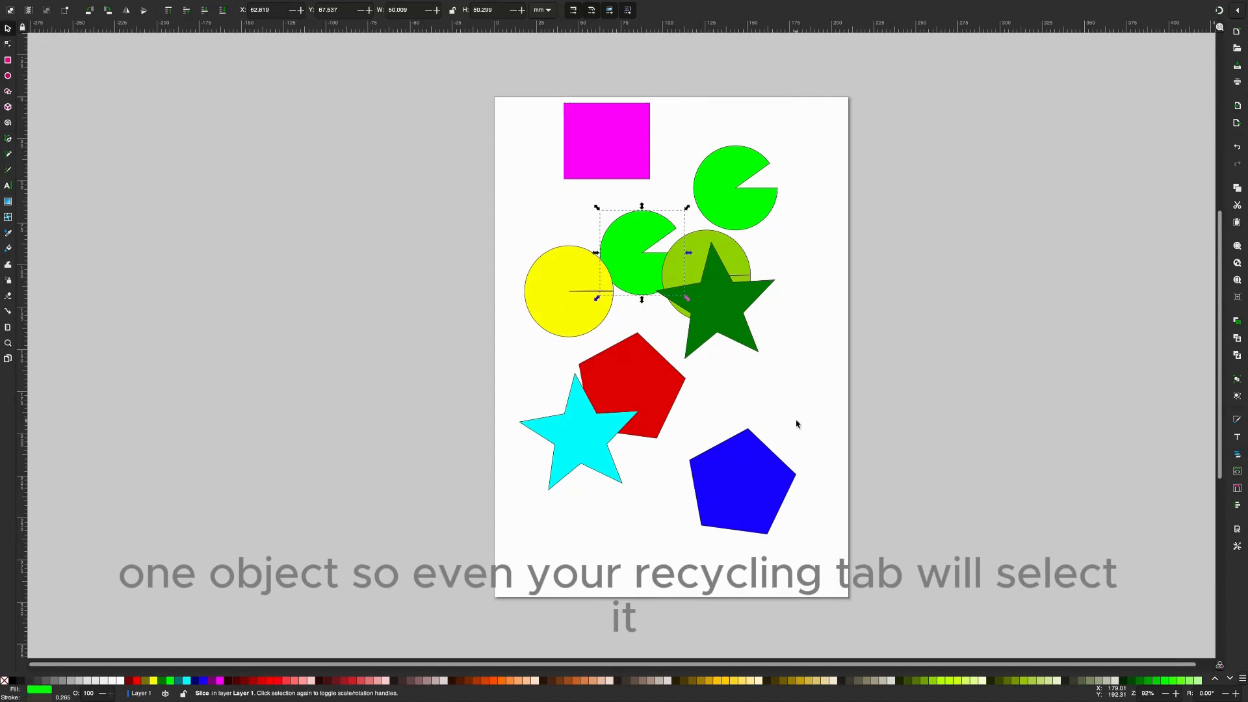
pyautogui.press('Tab')
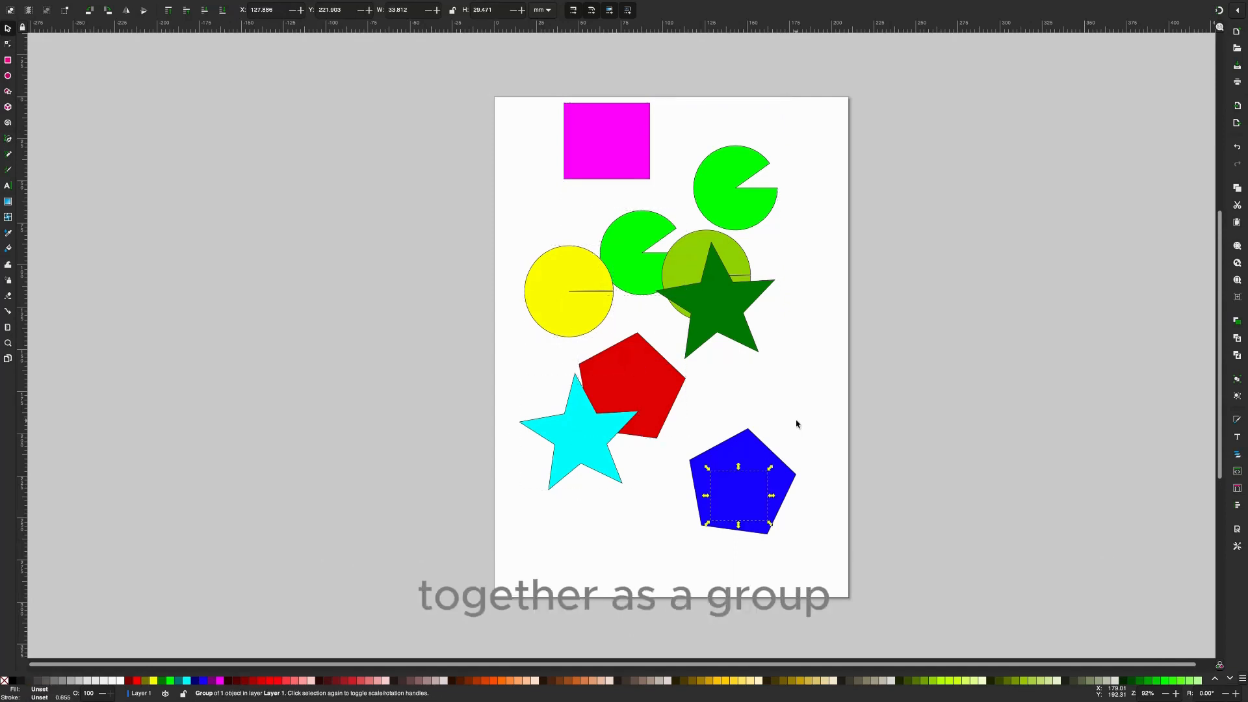
pyautogui.press('Tab')
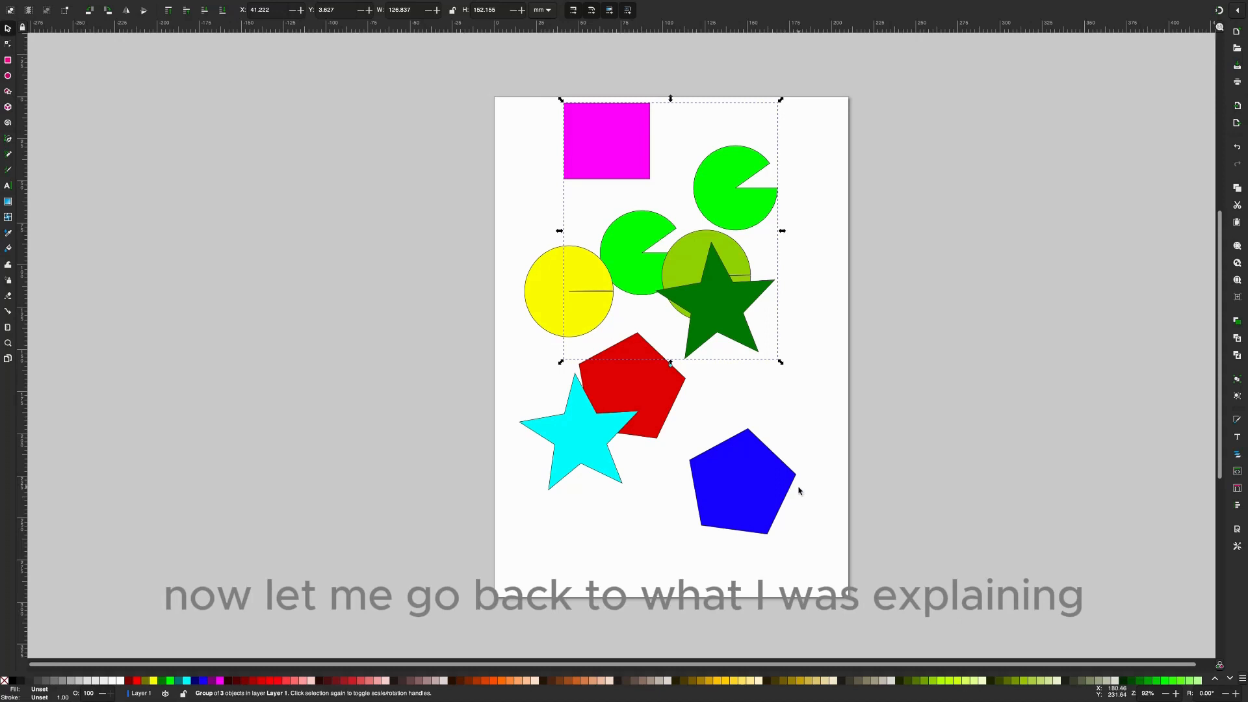
pyautogui.click(804, 419)
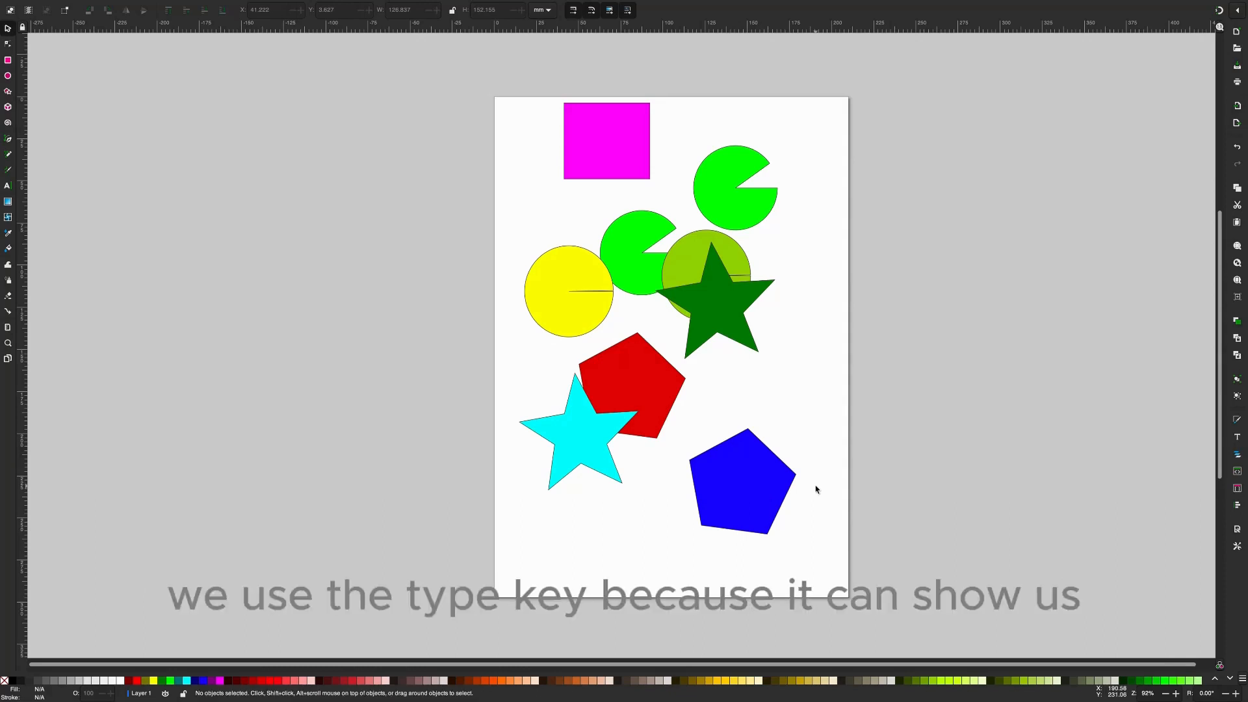
# - Step the selection from the ungrouped green pie to the rectangle hidden beneath the blue pentagon, and clear the selection
pyautogui.press('Tab')
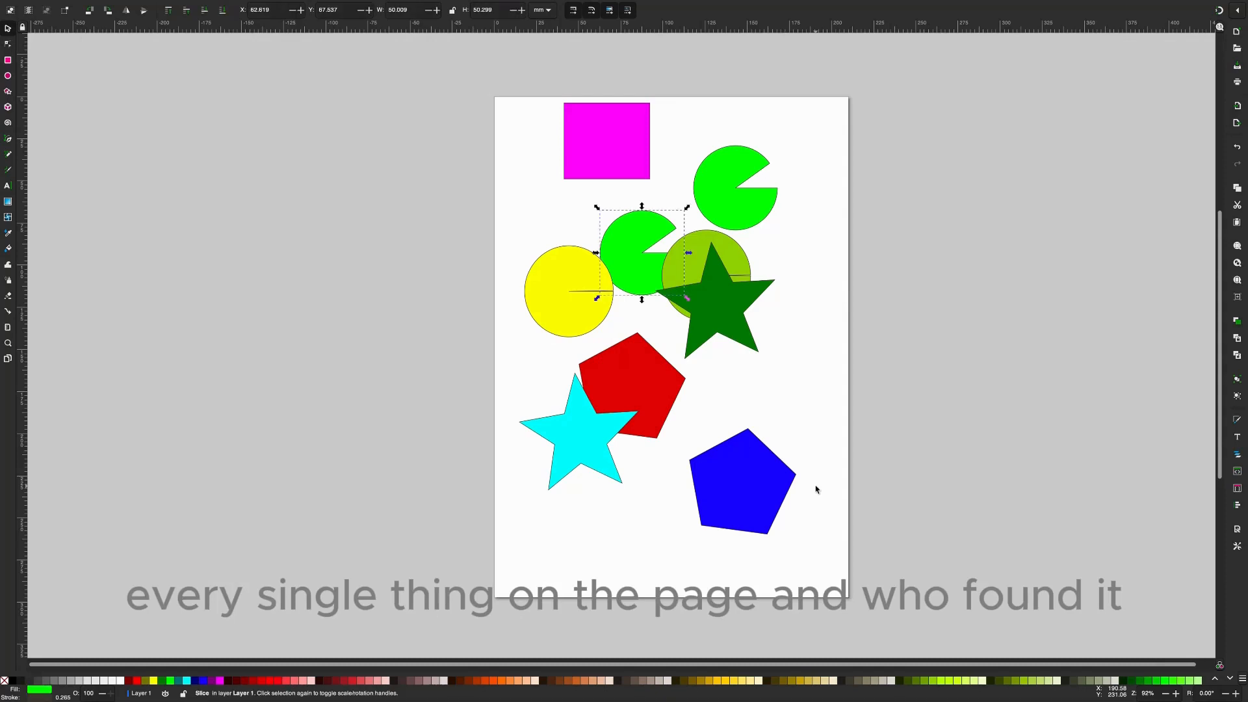
pyautogui.press('Tab')
pyautogui.press('Tab')
pyautogui.press('Tab')
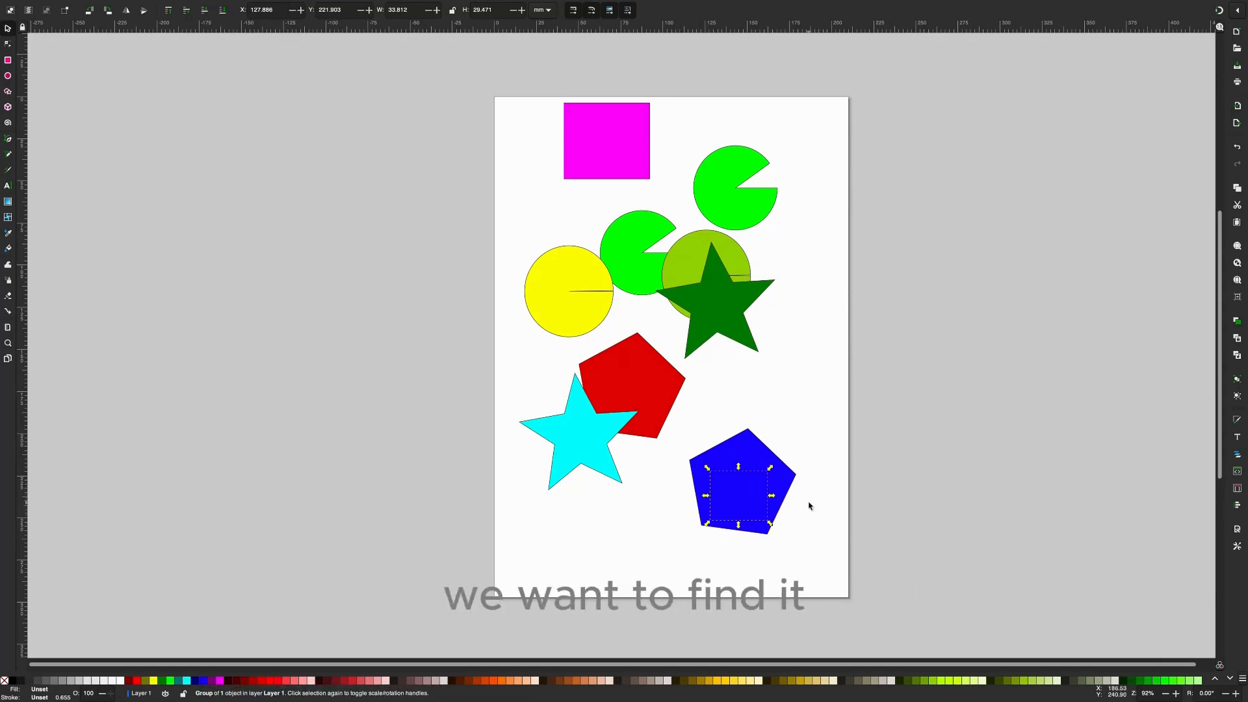
pyautogui.click(804, 503)
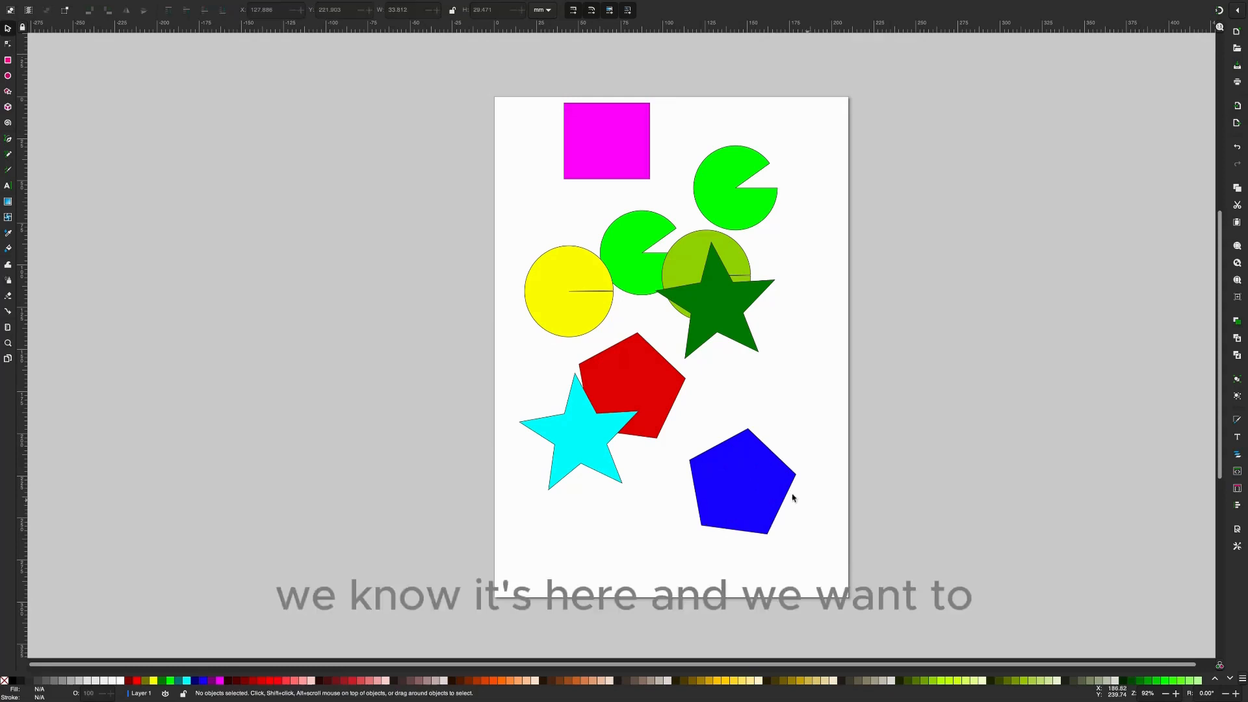
# - Select the blue pentagon, clear the selection, and select the orange rectangle hidden beneath the pentagon without moving the pentagon
pyautogui.click(760, 475)
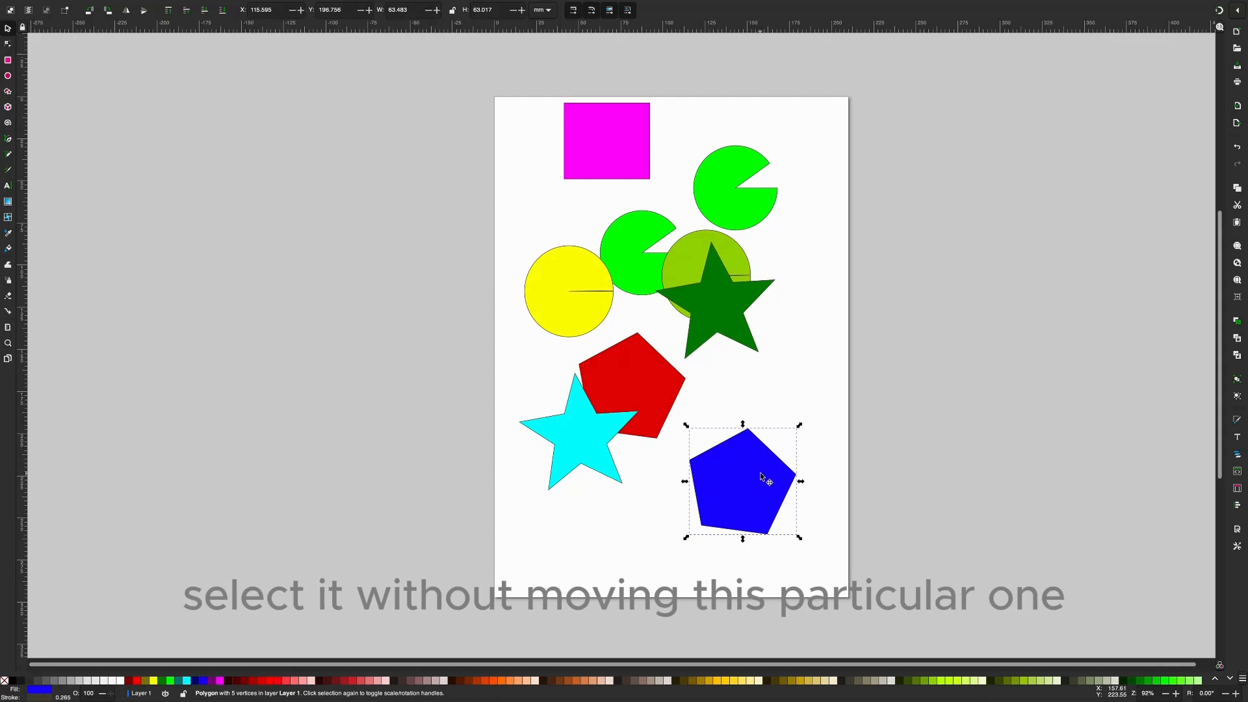
pyautogui.click(813, 494)
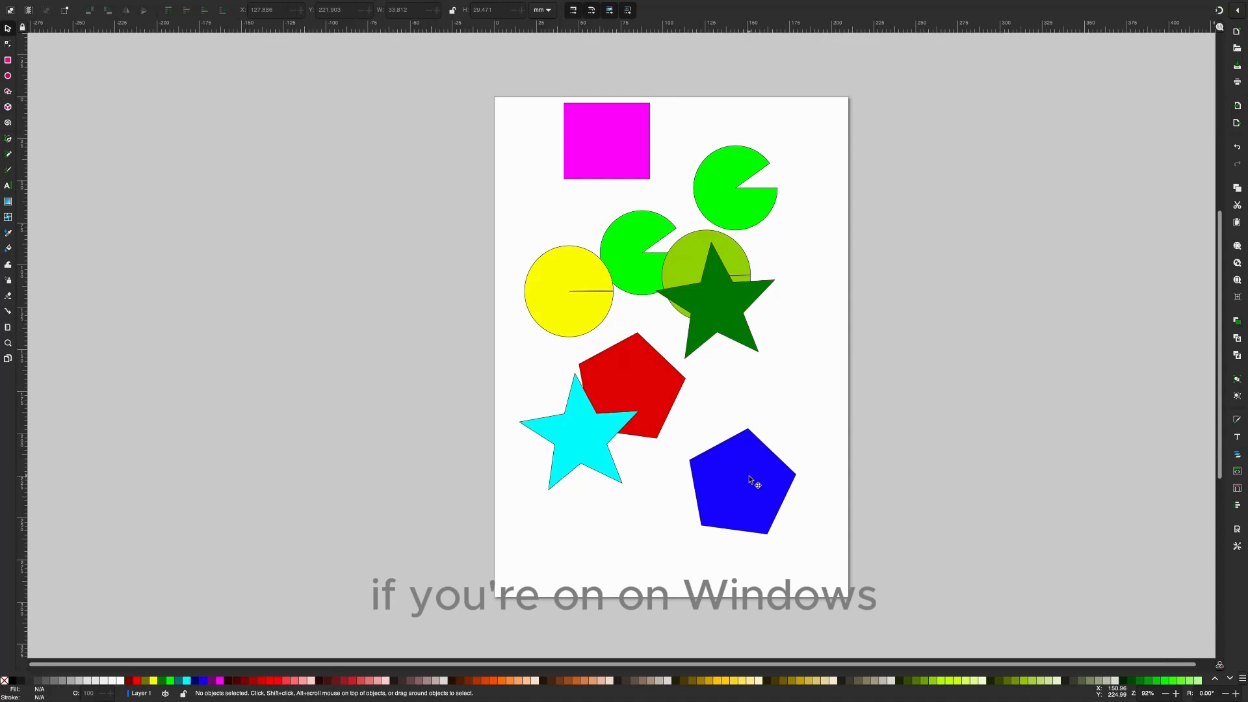
pyautogui.keyDown('alt'); pyautogui.click(754, 481); pyautogui.keyUp('alt')
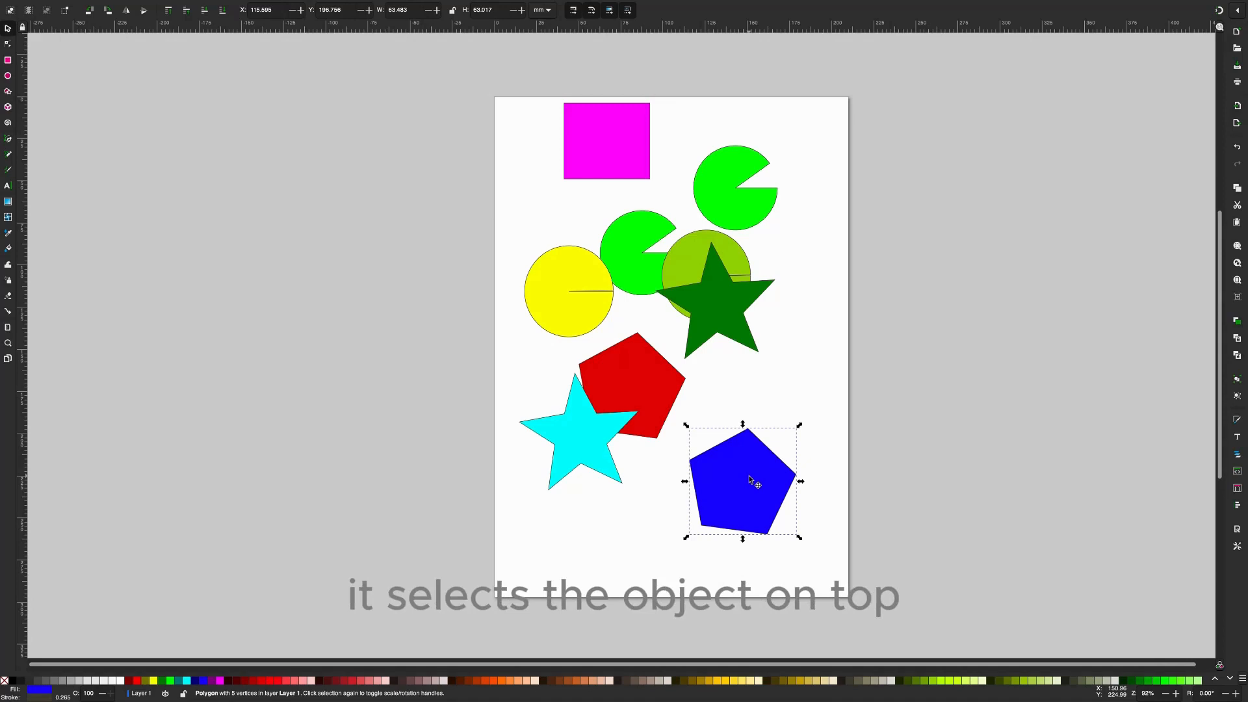
pyautogui.keyDown('alt'); pyautogui.click(750, 479); pyautogui.keyUp('alt')
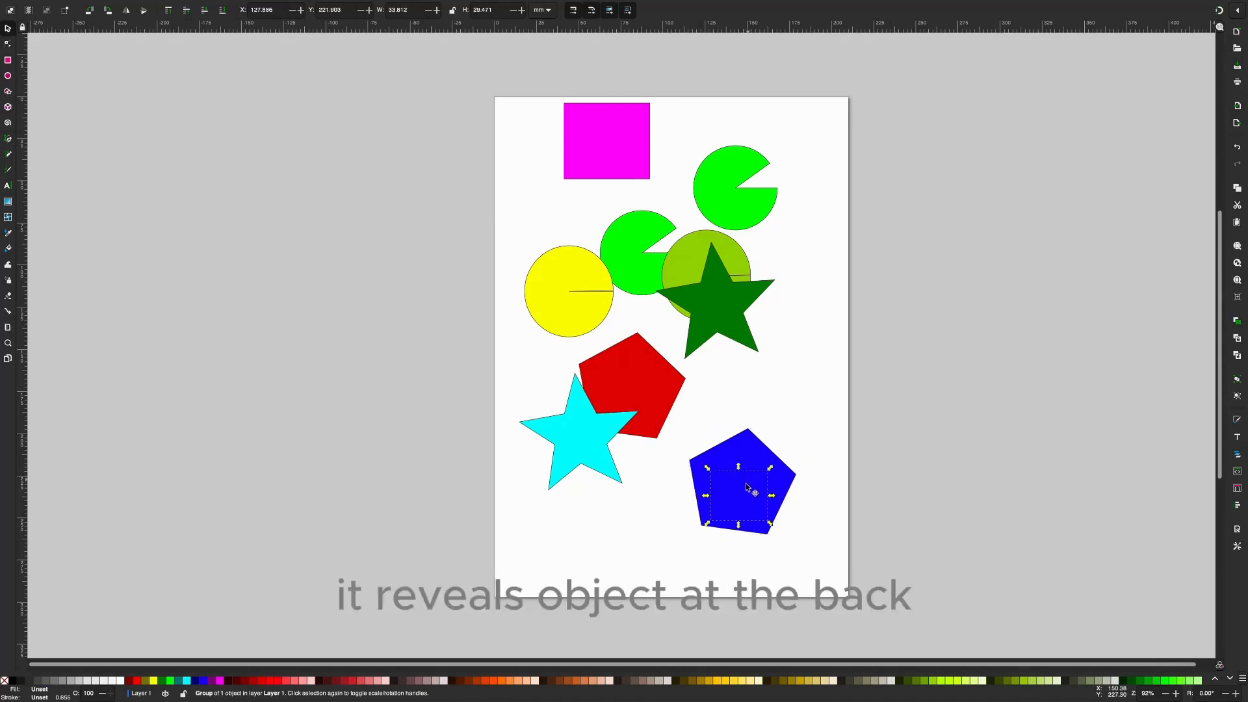
# - Try moving the hidden orange rectangle out from beneath the blue pentagon, undo the move, and raise the rectangle to the top instead
pyautogui.moveTo(746, 482); pyautogui.dragTo(809, 396)
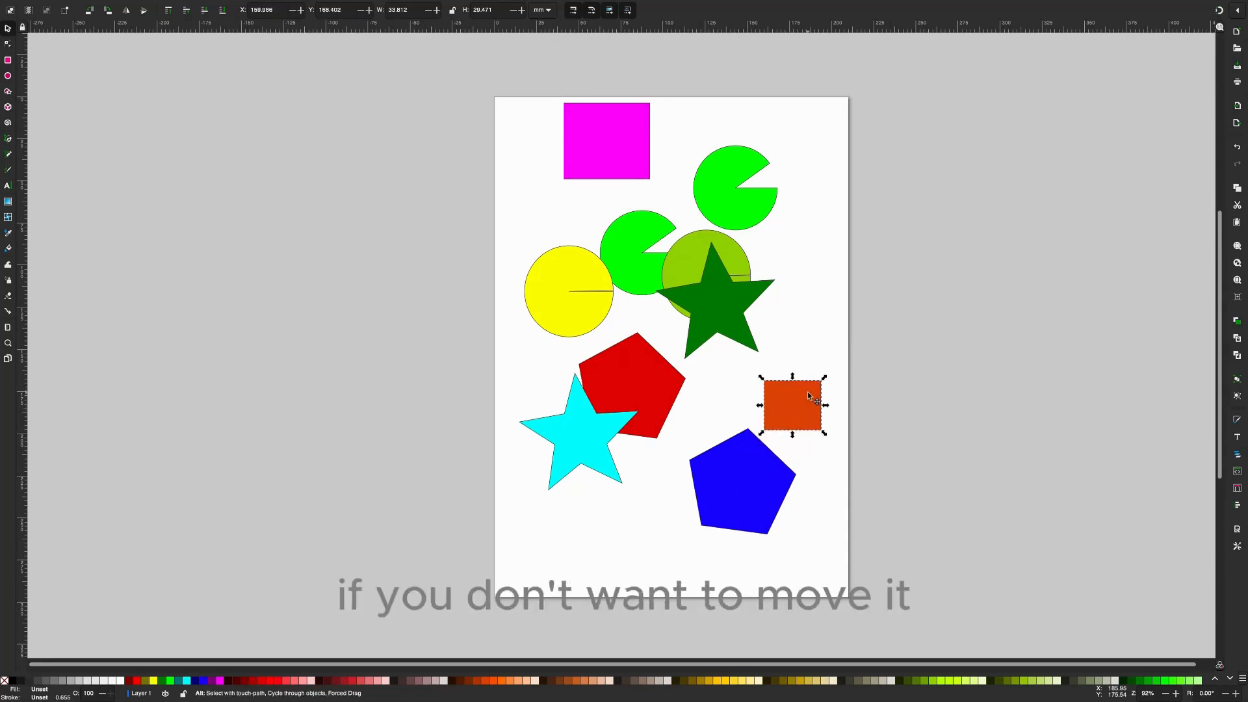
pyautogui.hotkey('ctrl', 'z')
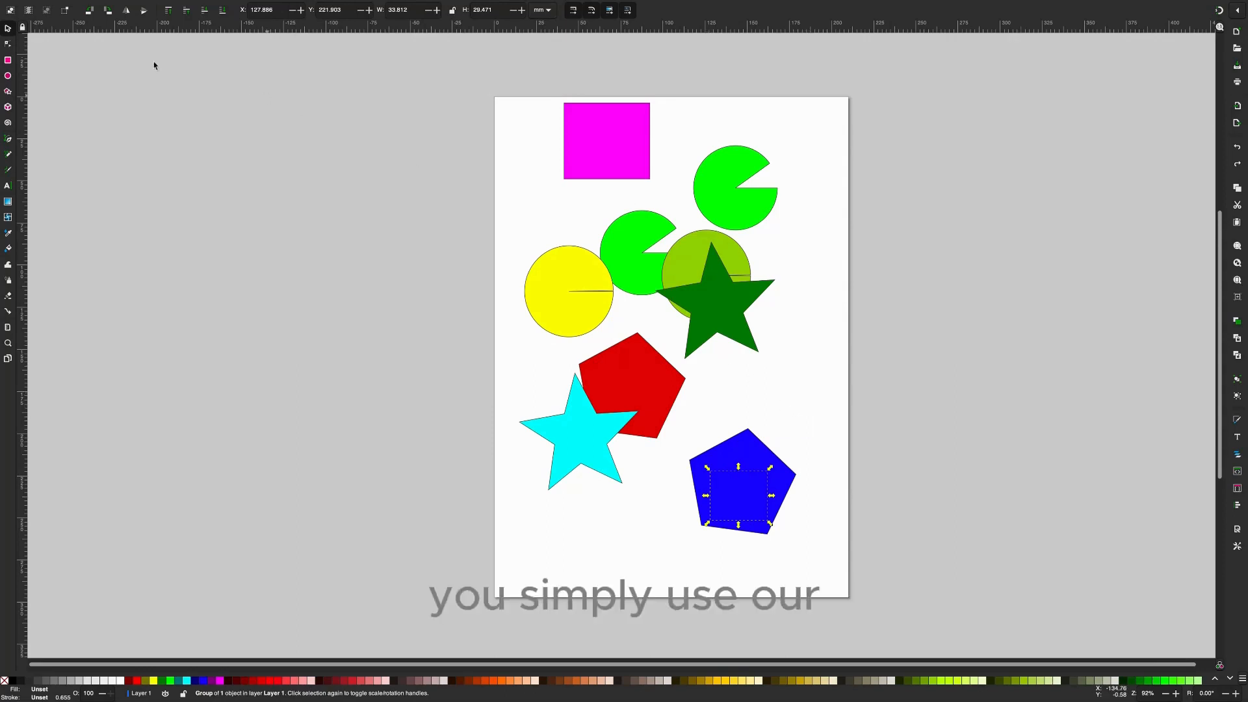
pyautogui.click(167, 10)
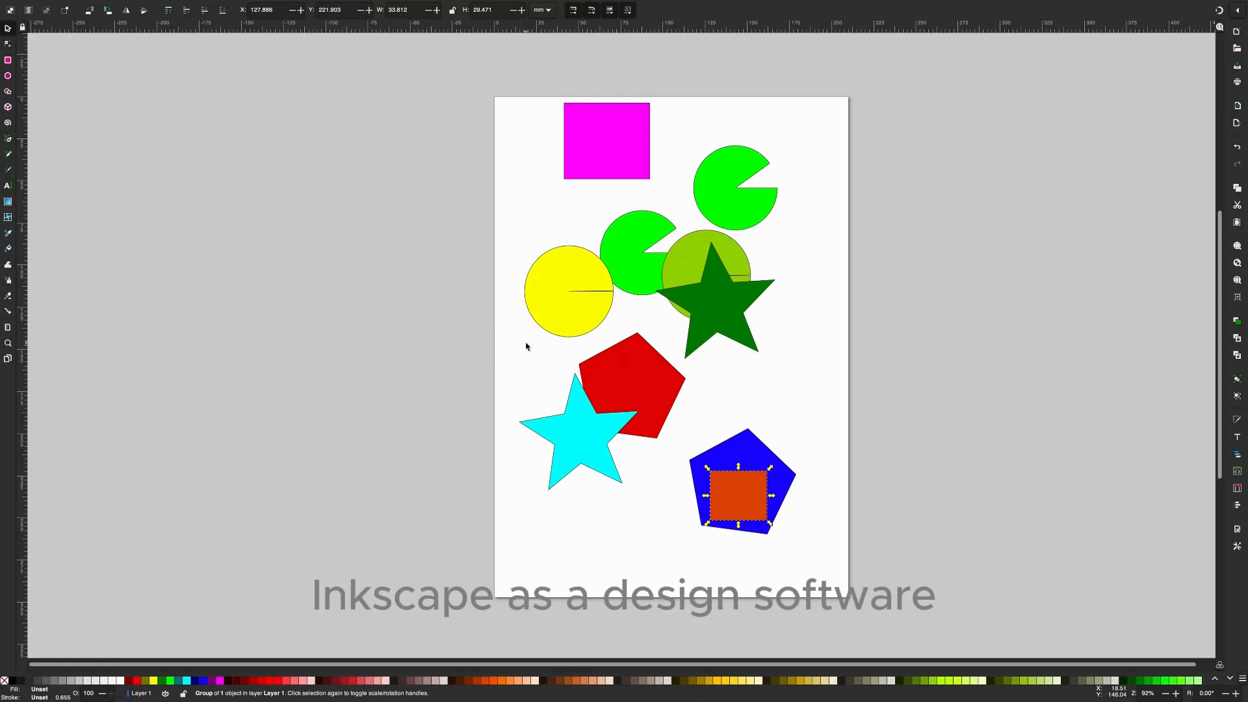
# - Shrink the group of magenta rectangle, green pie and dark green star to about 54 mm wide and 52 mm high, and clear the selection
pyautogui.moveTo(806, 382); pyautogui.dragTo(794, 369)
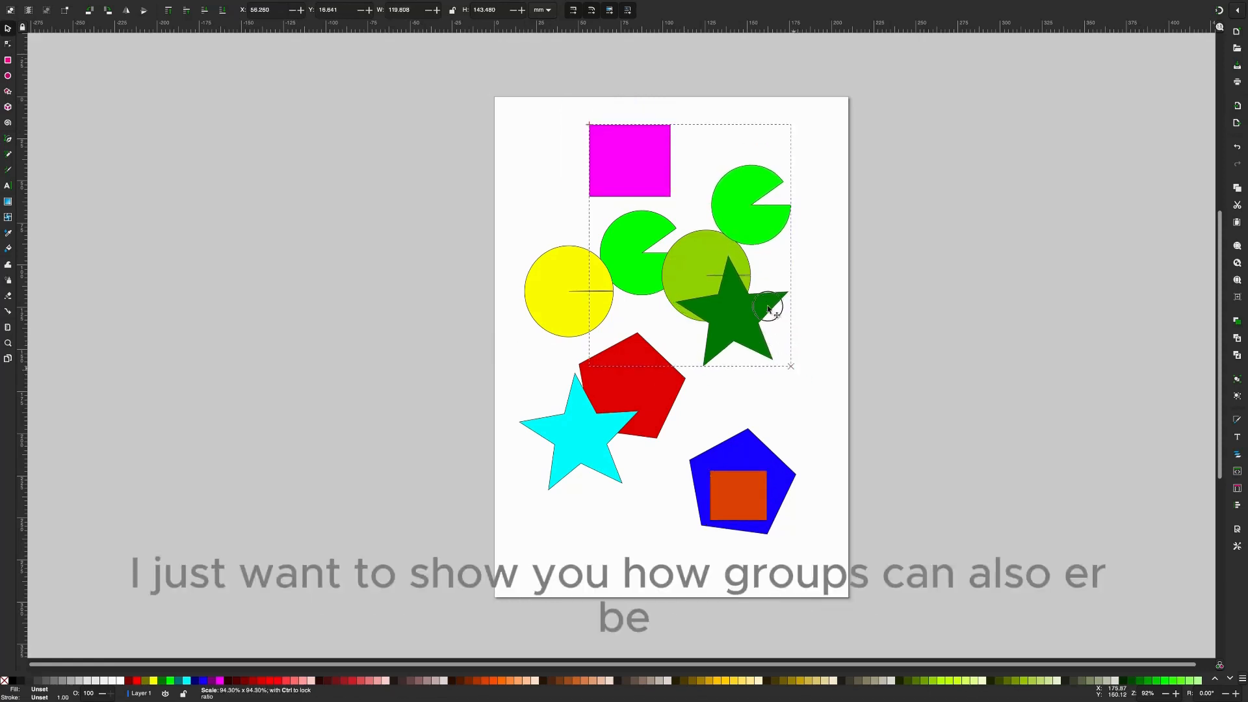
pyautogui.moveTo(769, 308); pyautogui.dragTo(684, 221)
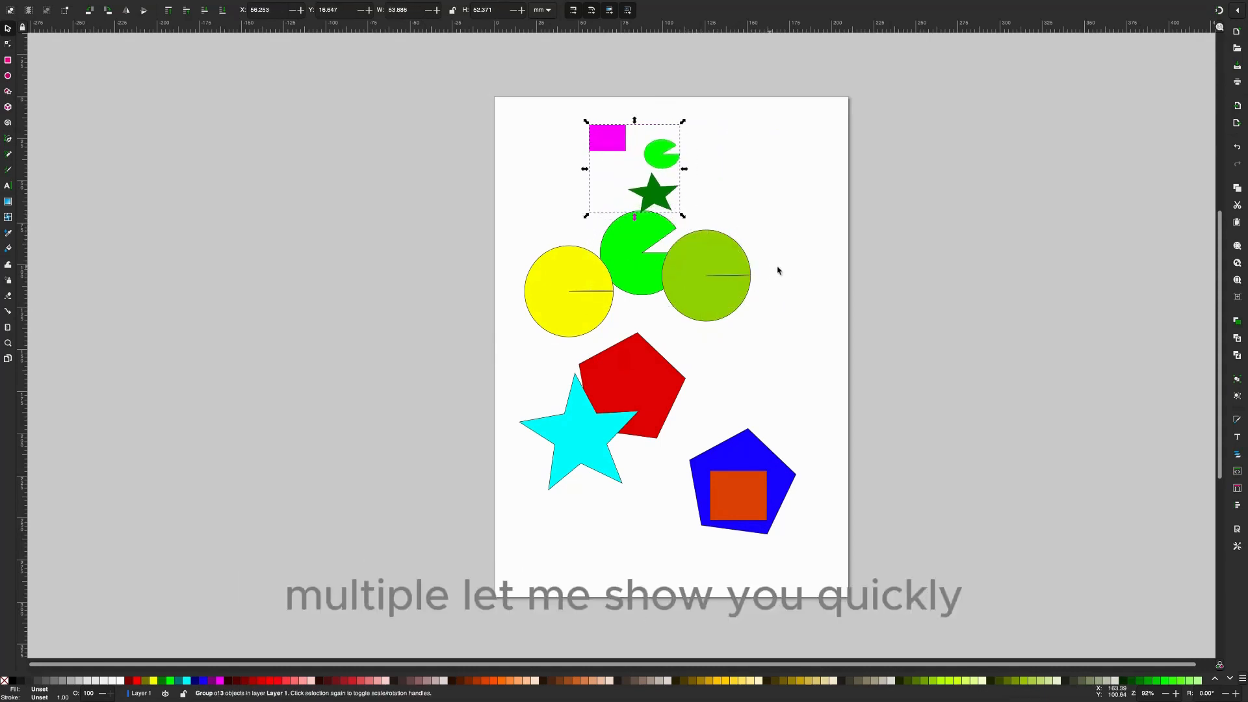
pyautogui.click(802, 260)
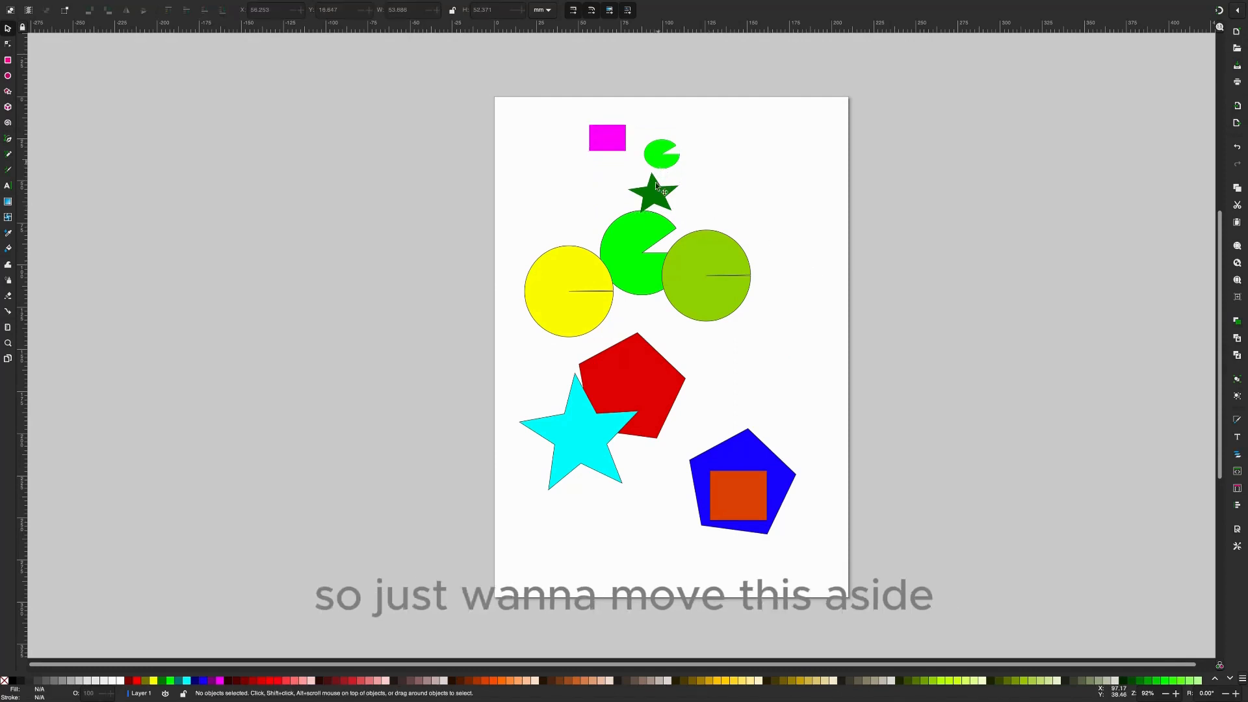
# - Move the large green pie, the olive circle and the yellow circle down among the lower shapes to clear space below the small group
pyautogui.moveTo(642, 257); pyautogui.dragTo(726, 407)
pyautogui.moveTo(713, 286); pyautogui.dragTo(773, 397)
pyautogui.moveTo(578, 306); pyautogui.dragTo(633, 477)
# - Duplicate the small three-shape group and place the copy to its right, at about X 109 mm, Y 11 mm
pyautogui.click(655, 158)
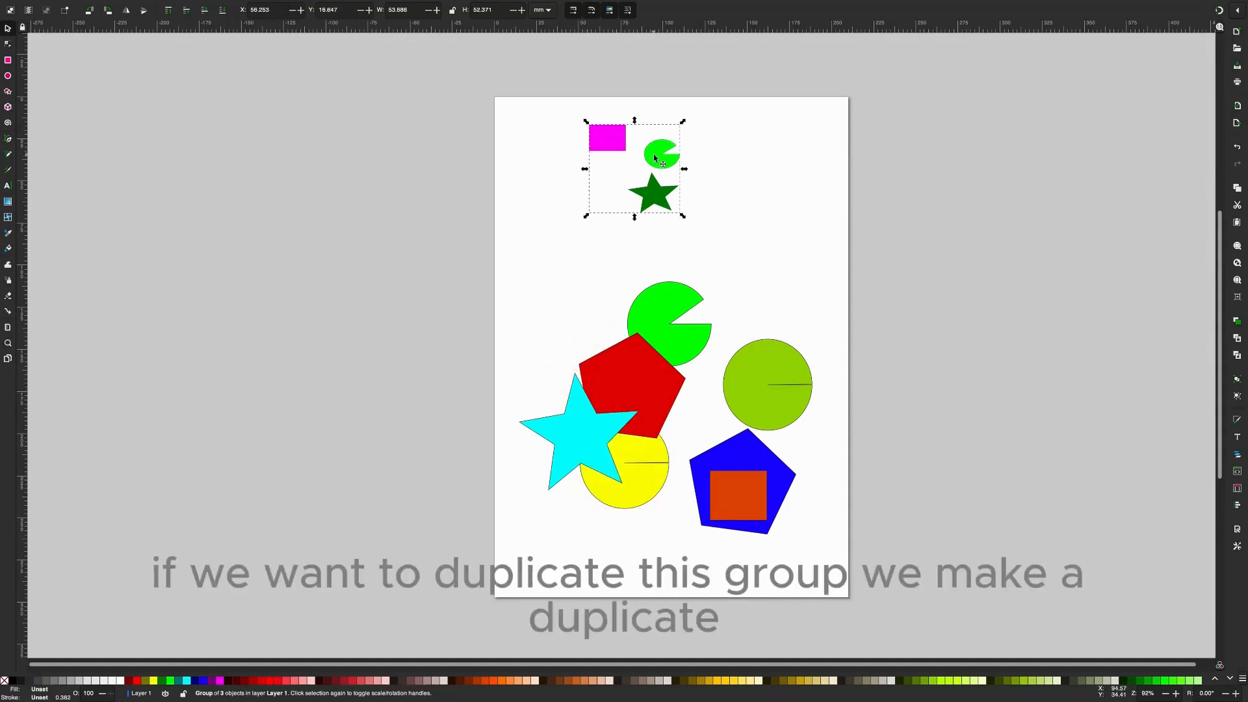
pyautogui.rightClick(655, 158)
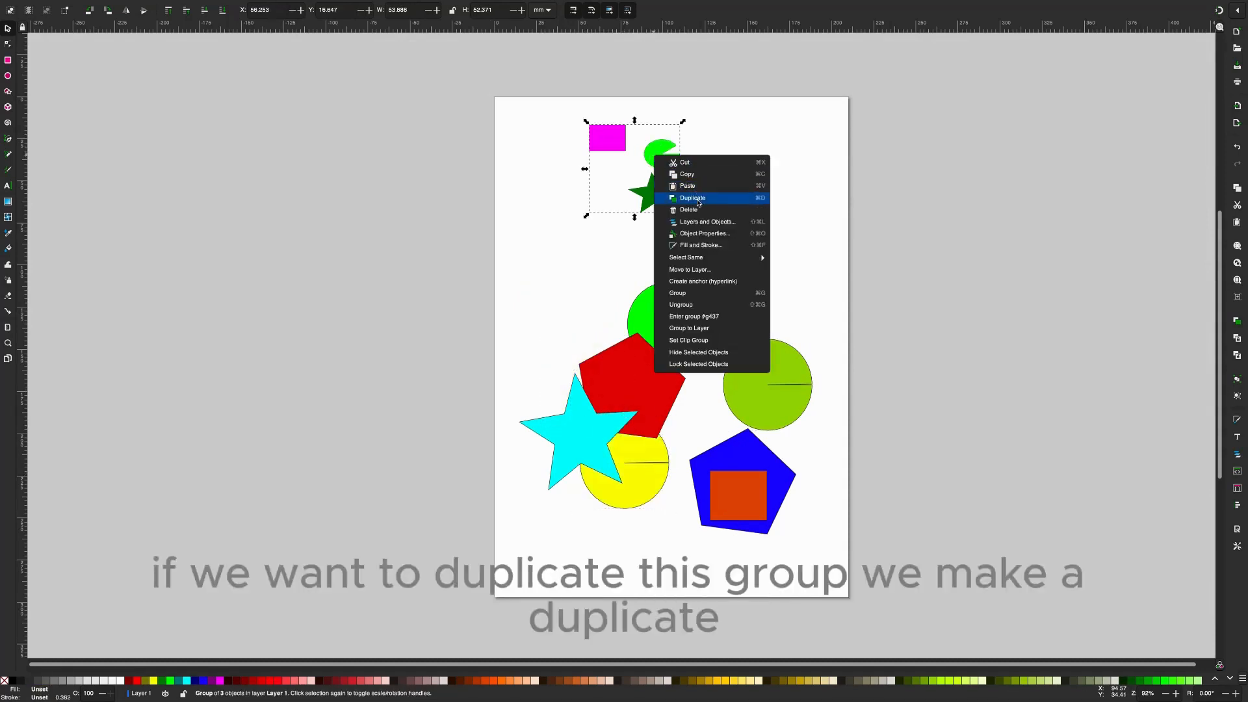
pyautogui.click(698, 198)
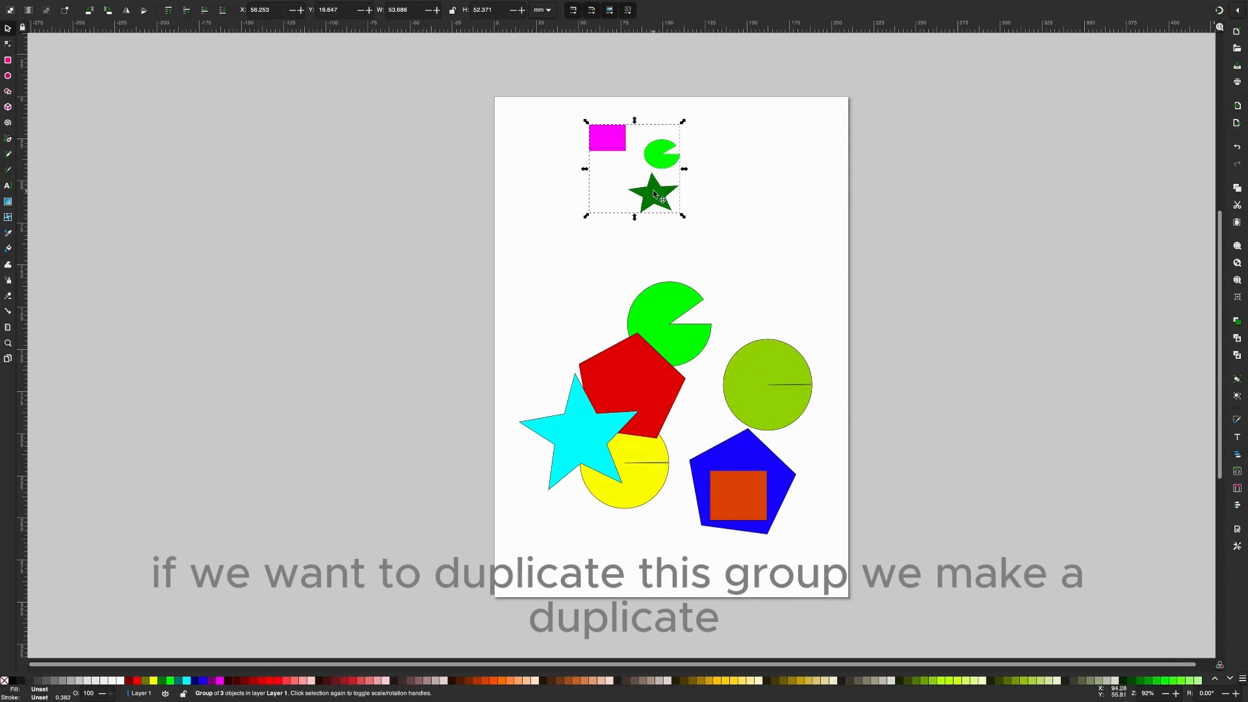
pyautogui.moveTo(757, 214); pyautogui.dragTo(795, 191)
# - Duplicate the right-hand group, place the new copy below and left of the original at about X 21 mm, Y 72 mm, and fill it dark brown
pyautogui.rightClick(743, 184)
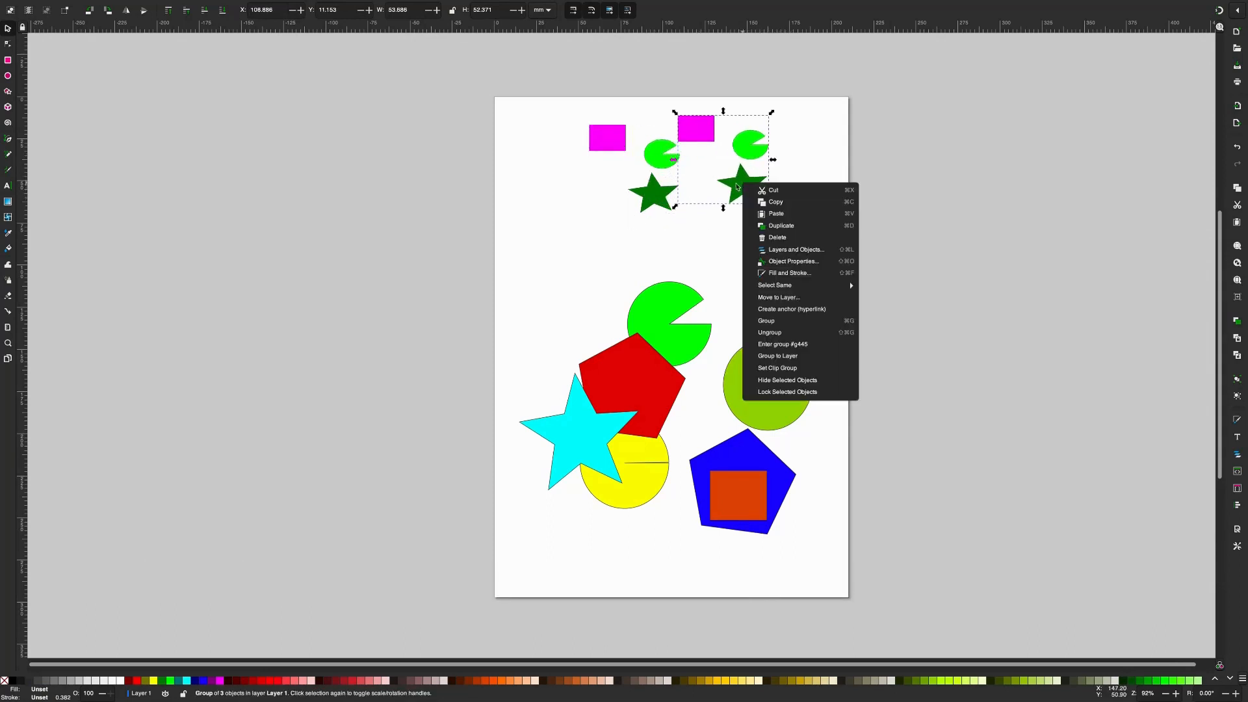
pyautogui.click(781, 226)
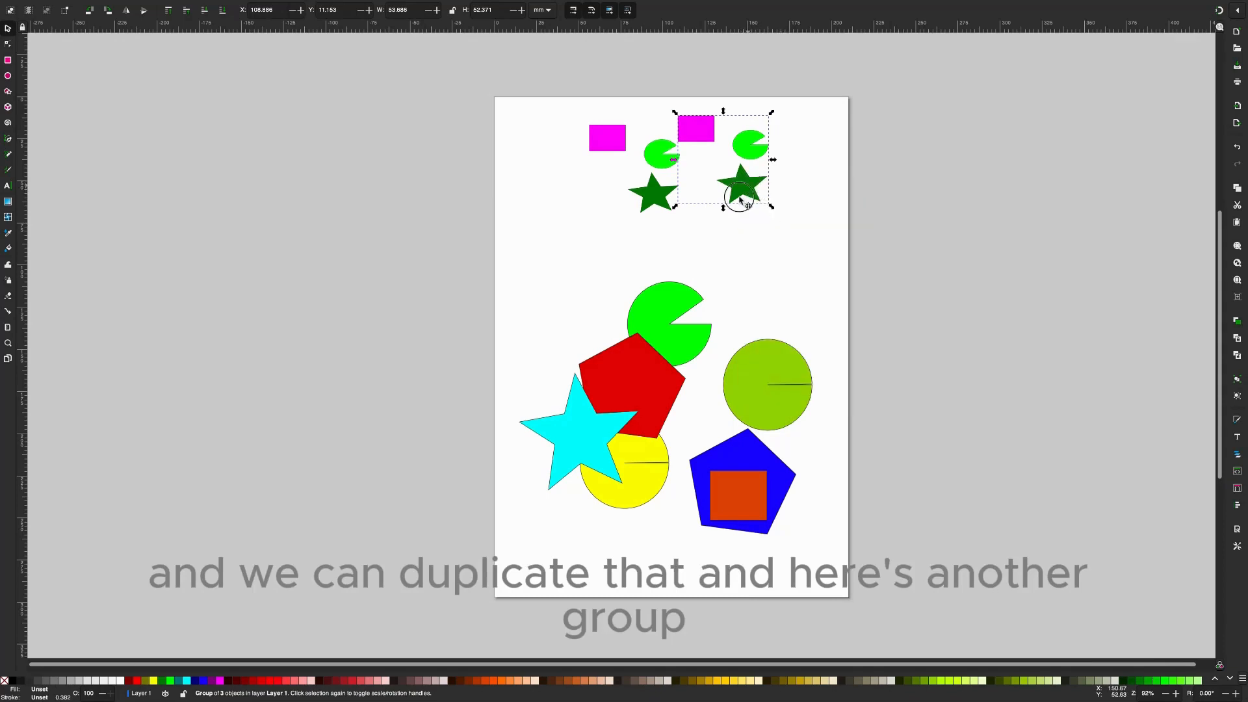
pyautogui.moveTo(738, 197); pyautogui.dragTo(582, 306)
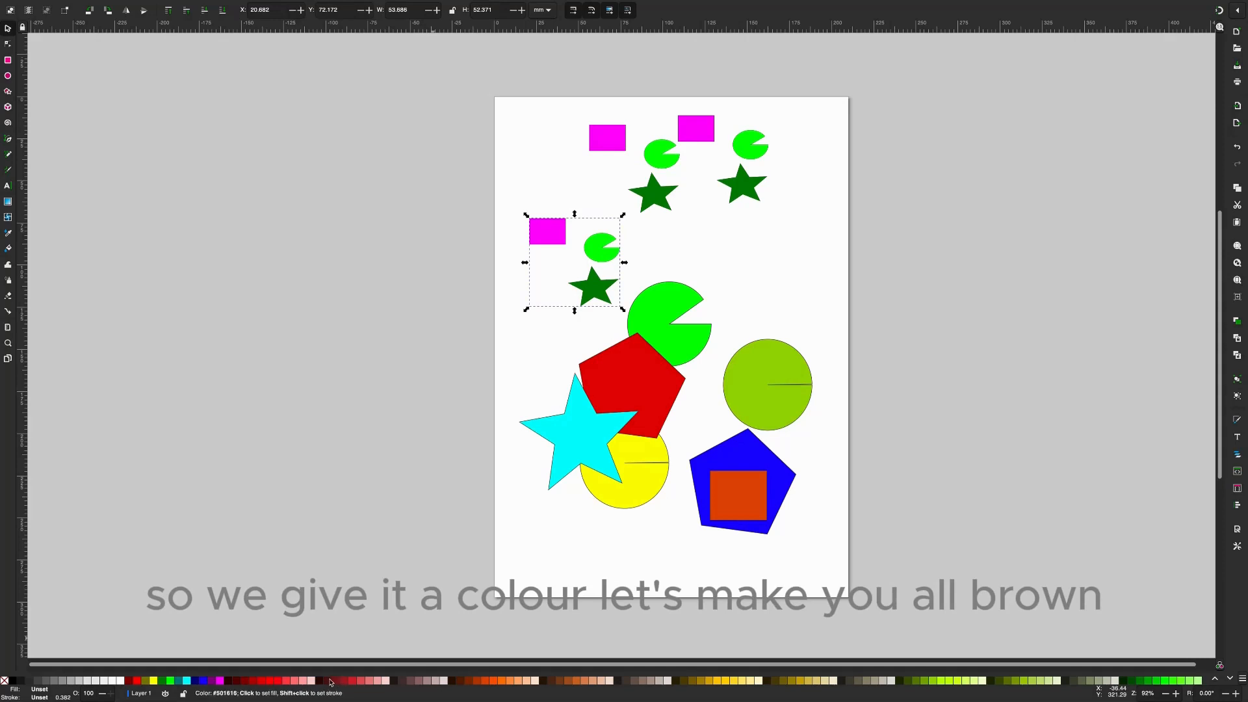
pyautogui.click(336, 680)
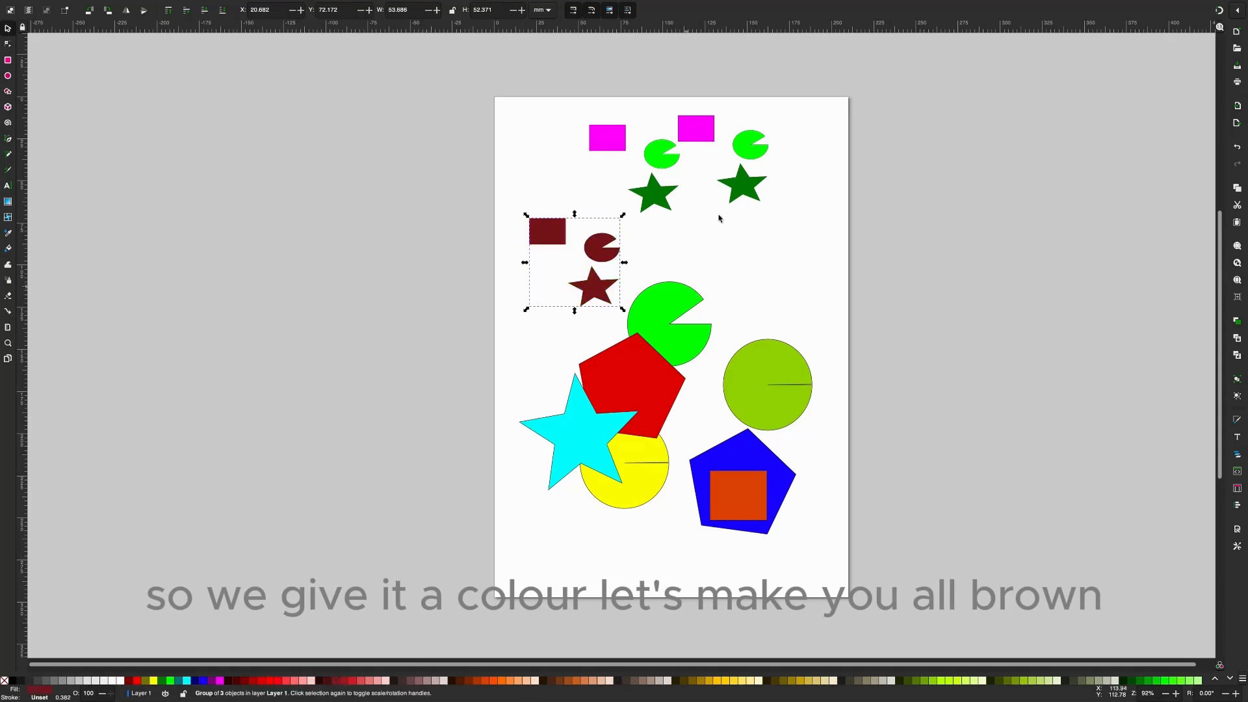
# - Shift the right-hand group slightly down and to the right and fill it bright green, and fill the original group red
pyautogui.click(746, 187)
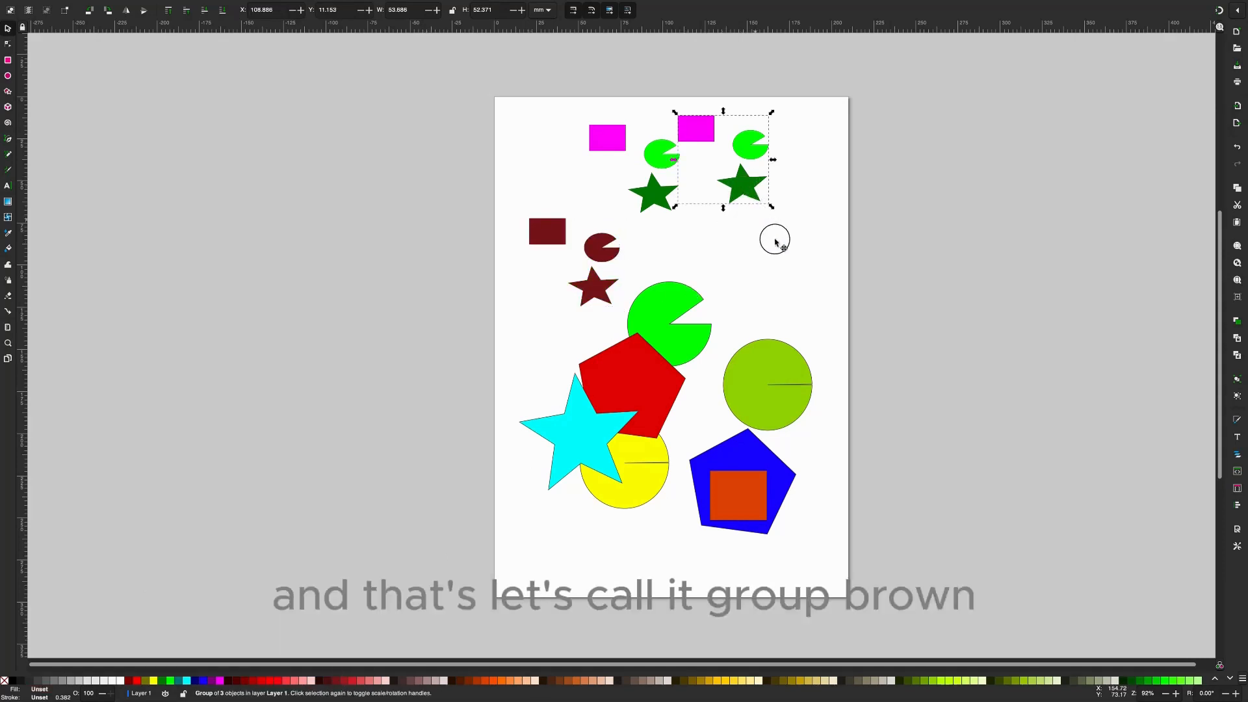
pyautogui.moveTo(774, 242); pyautogui.dragTo(779, 256)
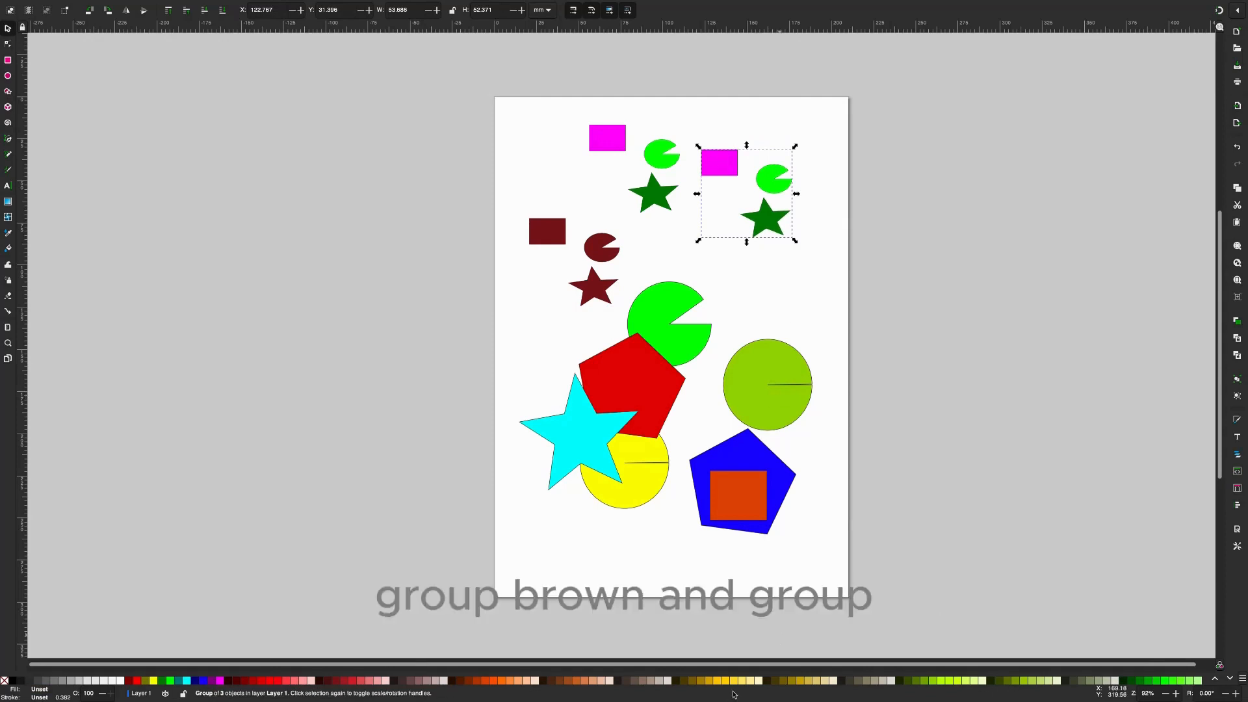
pyautogui.click(1165, 684)
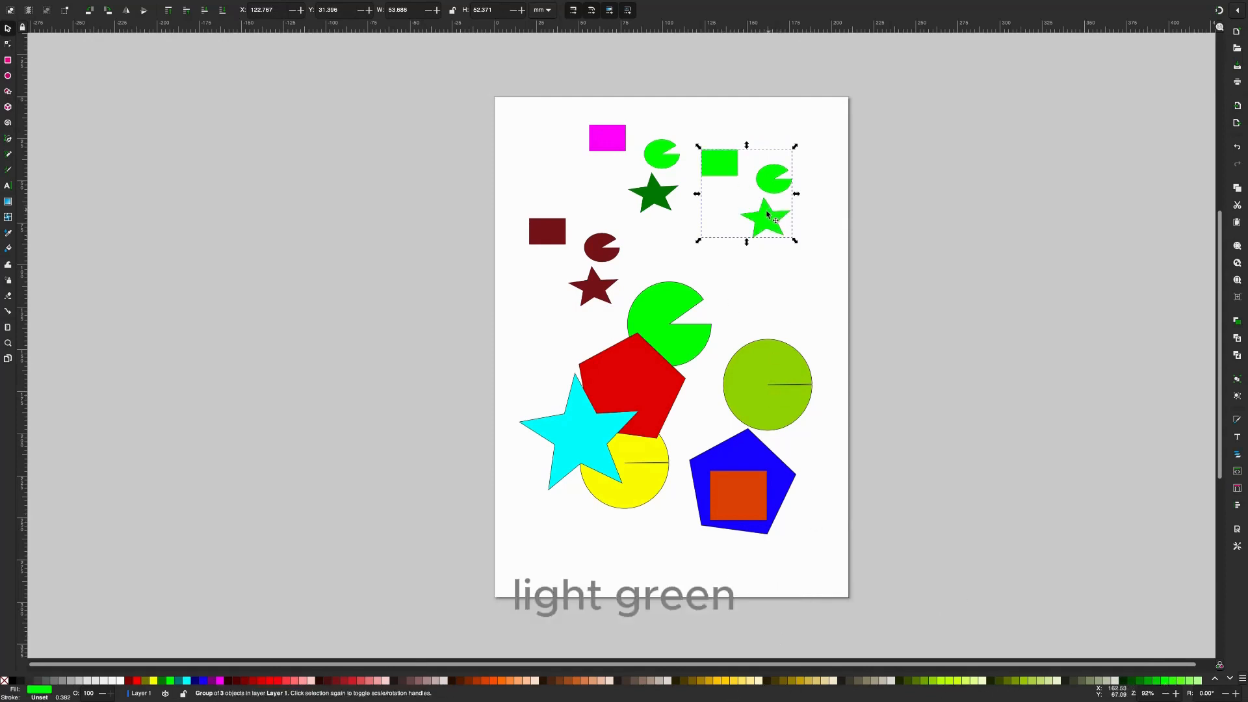
pyautogui.moveTo(767, 214); pyautogui.dragTo(767, 219)
pyautogui.click(660, 160)
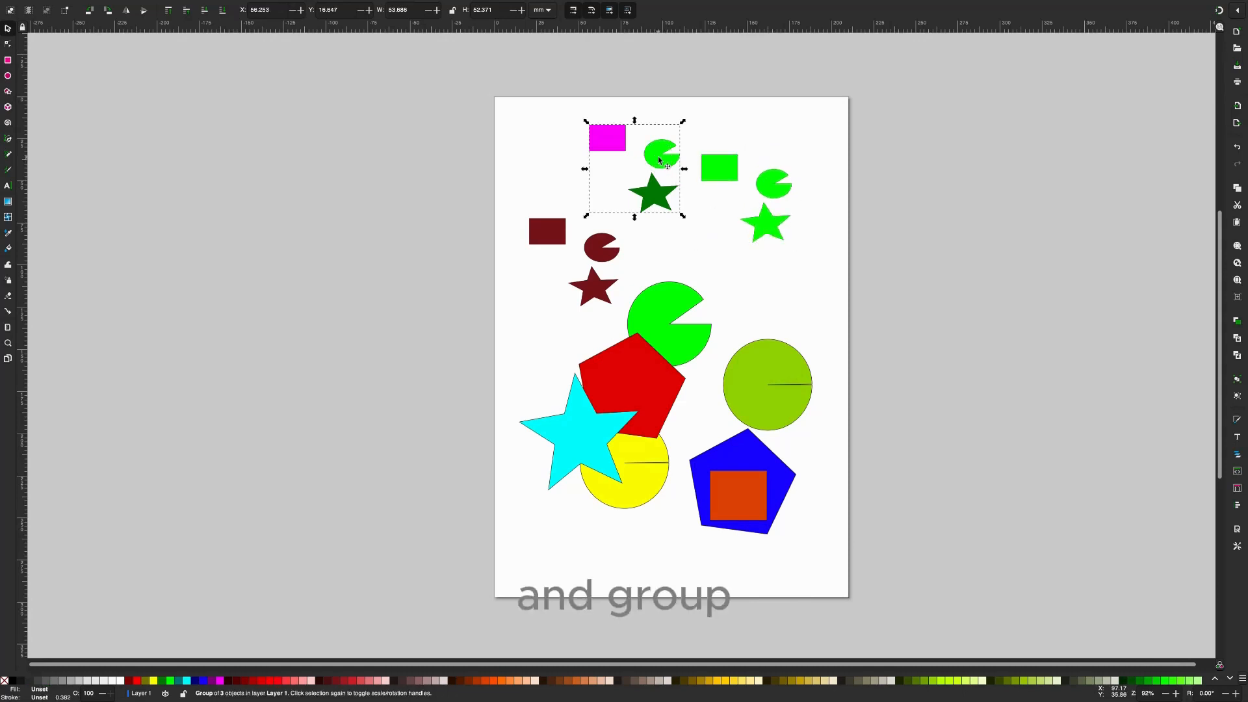
pyautogui.click(262, 683)
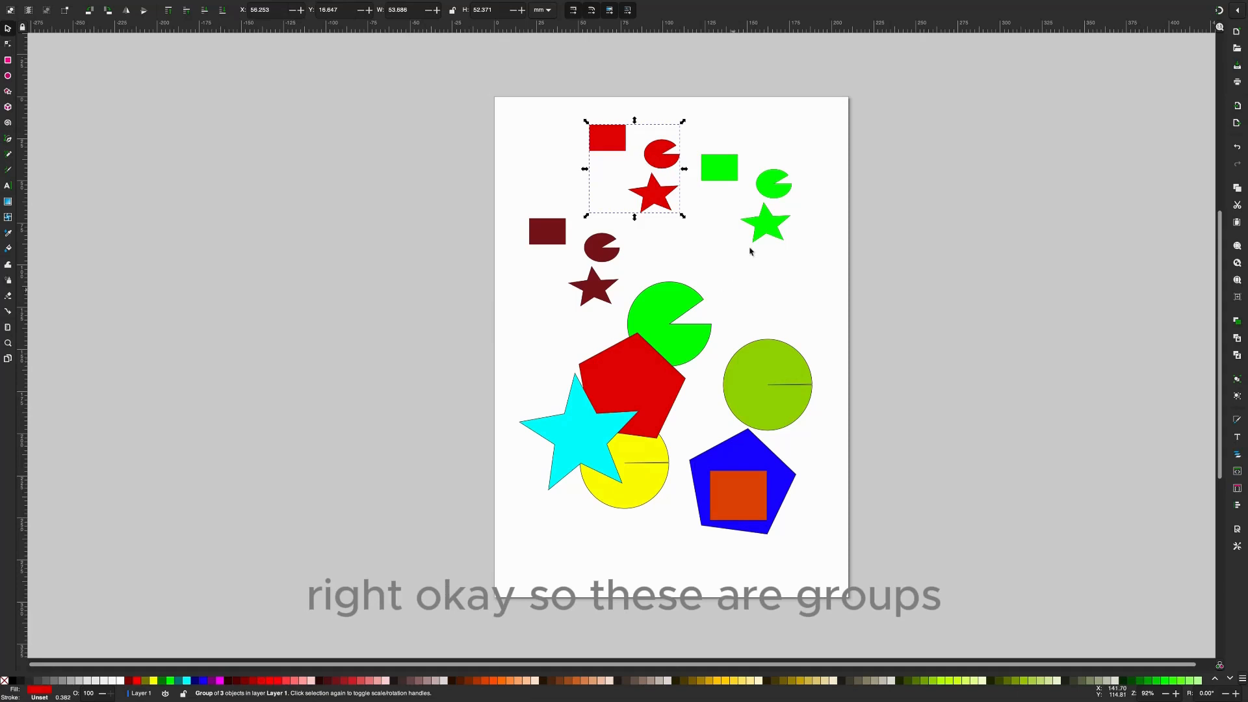
# - Nudge the bright green group slightly down and combine it with the small red group into one group
pyautogui.moveTo(763, 236); pyautogui.dragTo(760, 242)
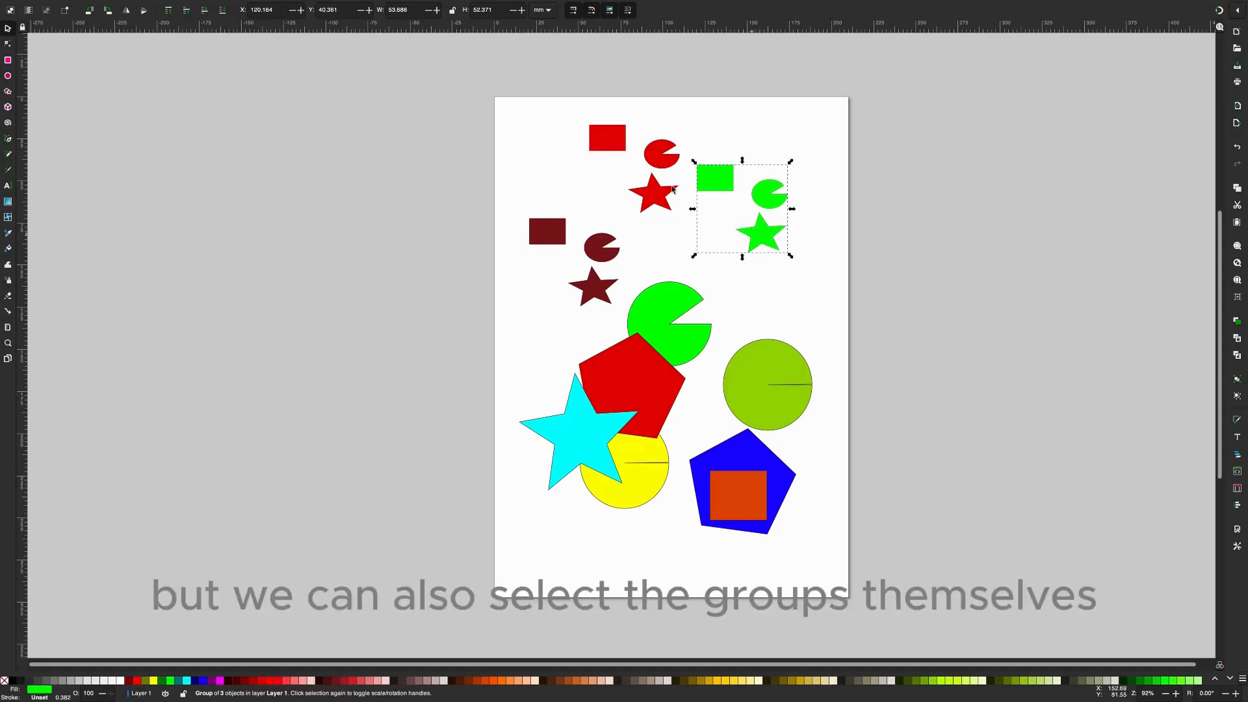
pyautogui.keyDown('shift'); pyautogui.click(659, 160); pyautogui.keyUp('shift')
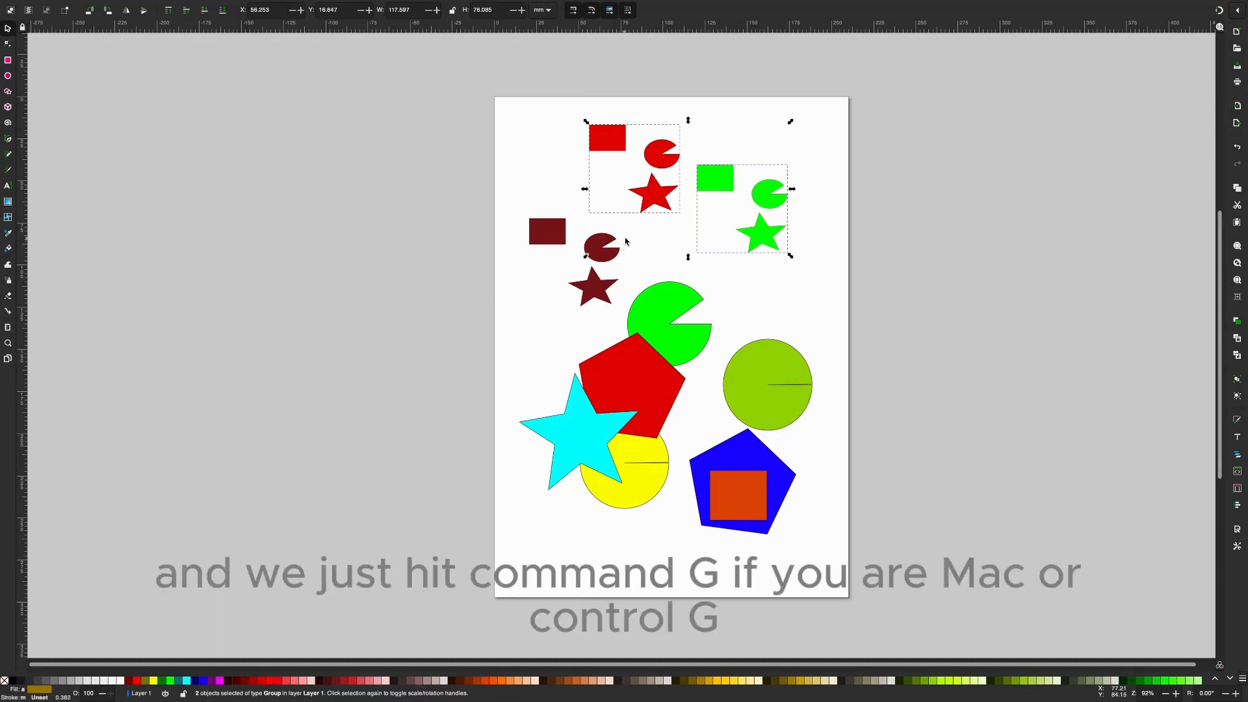
pyautogui.hotkey('ctrl', 'g')
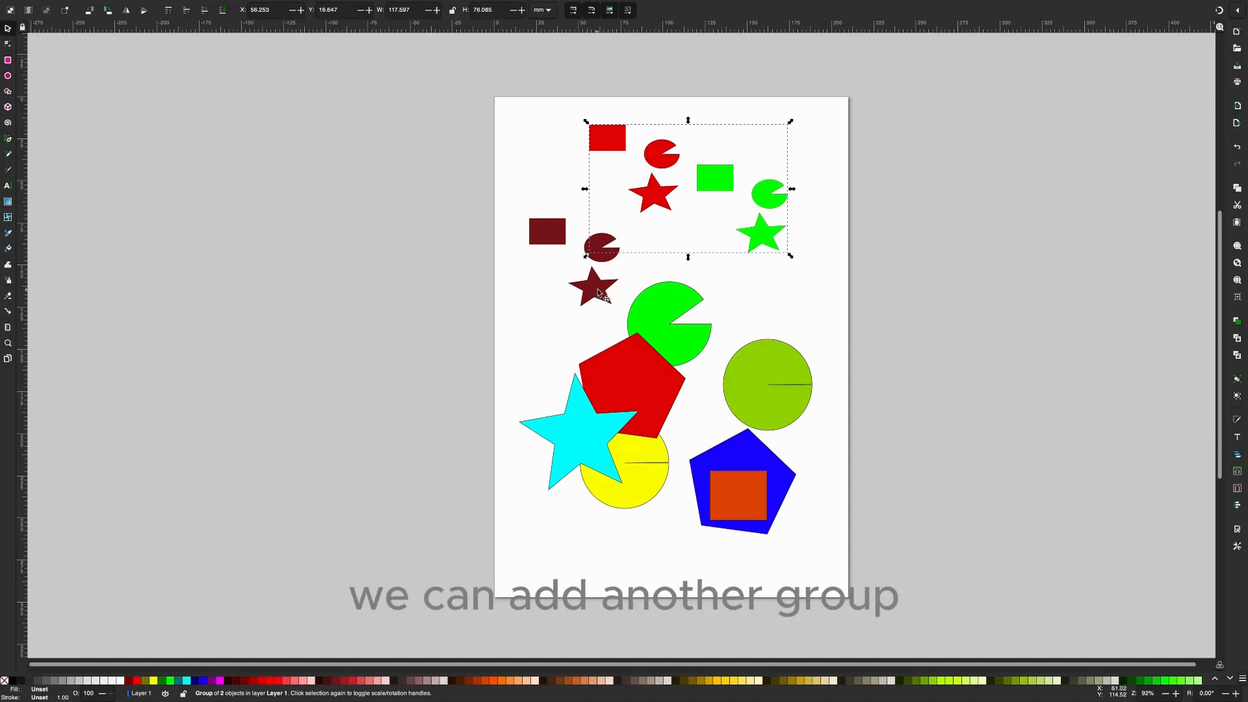
# - Add the brown group to the selected red-and-green group and group them all into one outer group
pyautogui.keyDown('shift'); pyautogui.click(598, 293); pyautogui.keyUp('shift')
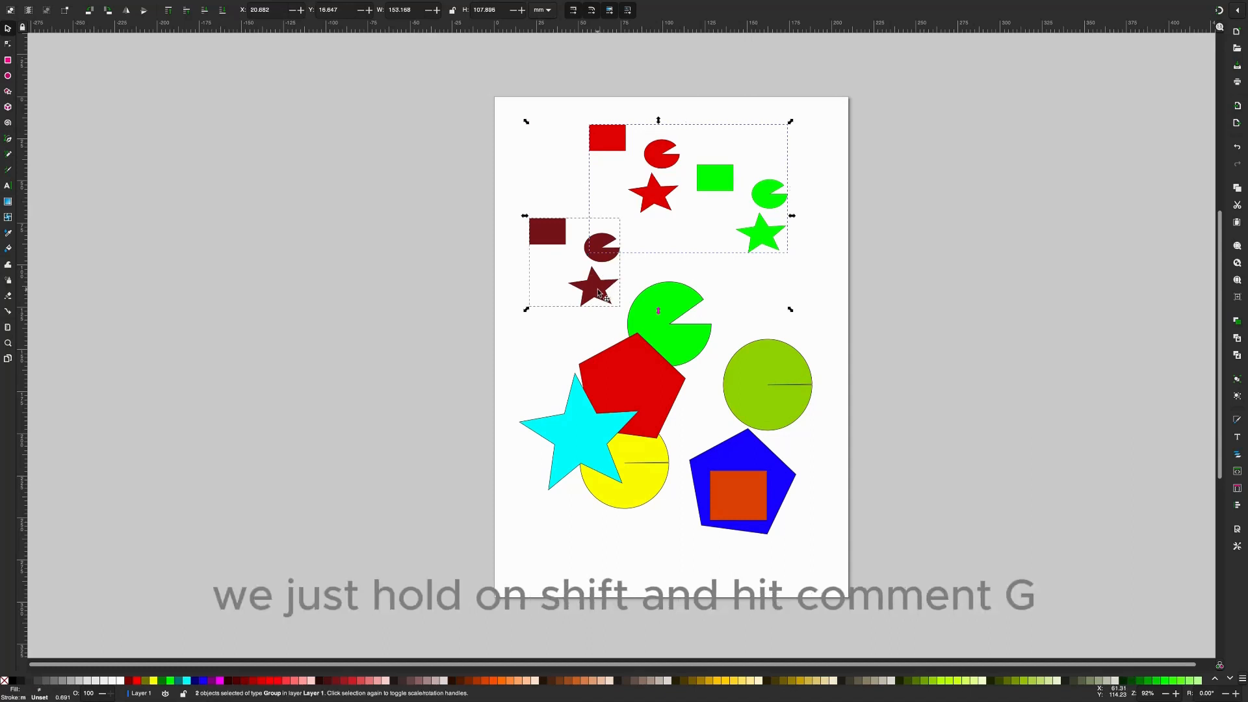
pyautogui.press('alt')
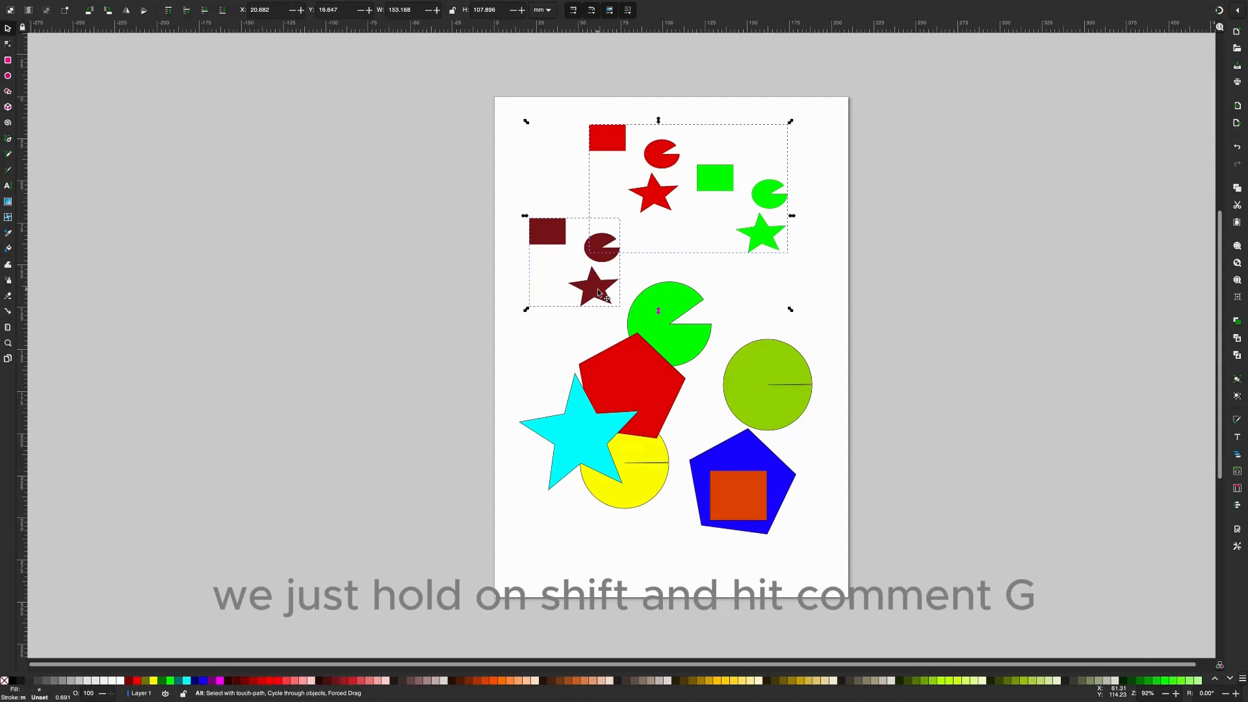
pyautogui.hotkey('ctrl', 'g')
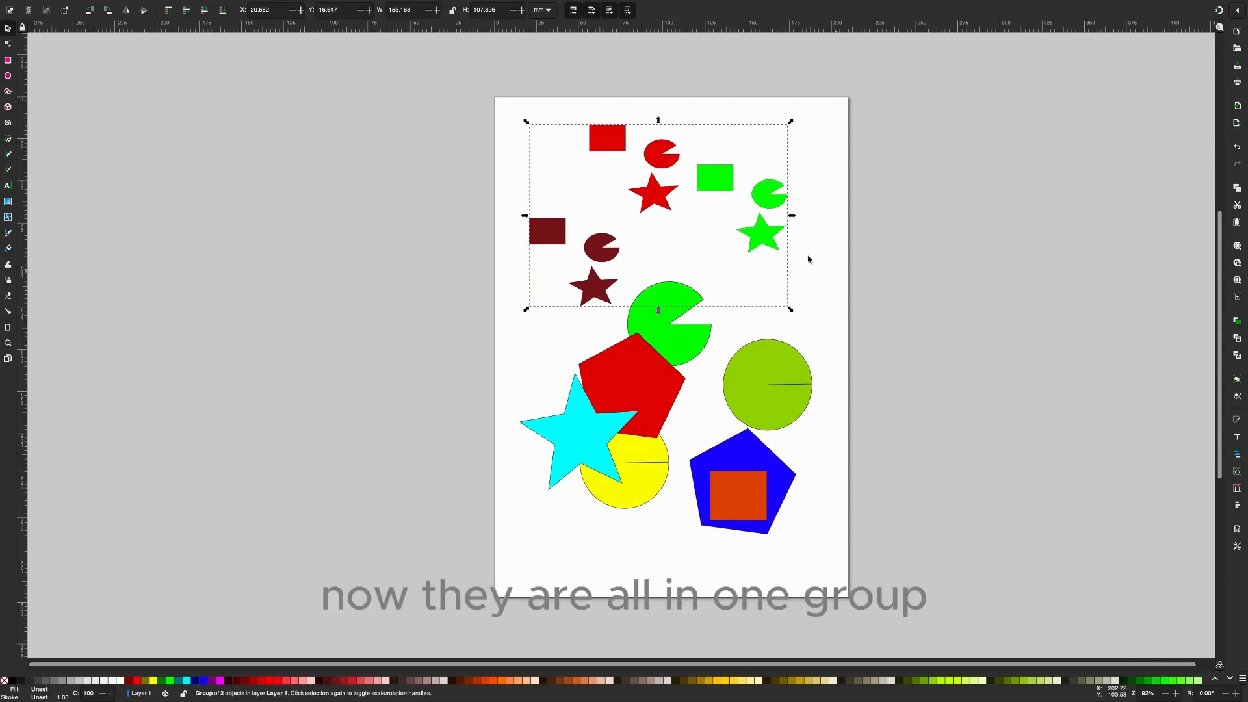
# - Reselect the outer group of red, green and brown shapes and move it slightly to about X 22 mm, Y 17 mm
pyautogui.click(809, 259)
pyautogui.click(788, 229)
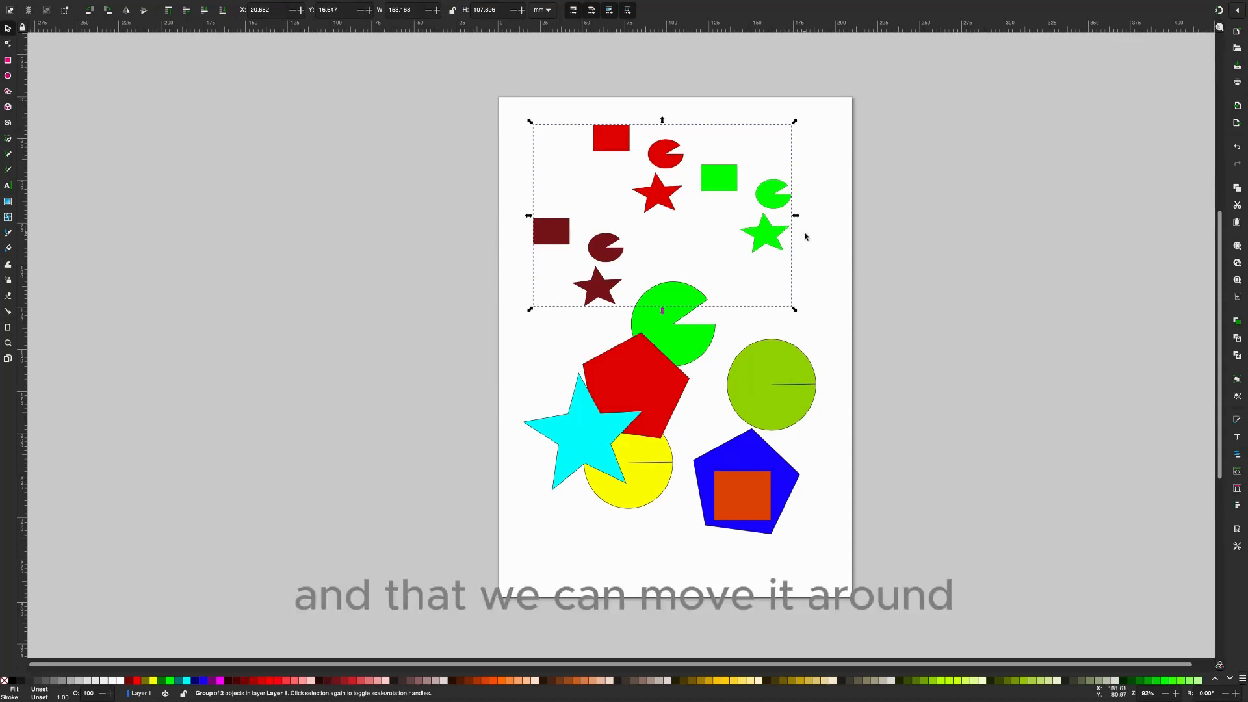
pyautogui.moveTo(773, 227); pyautogui.dragTo(780, 226)
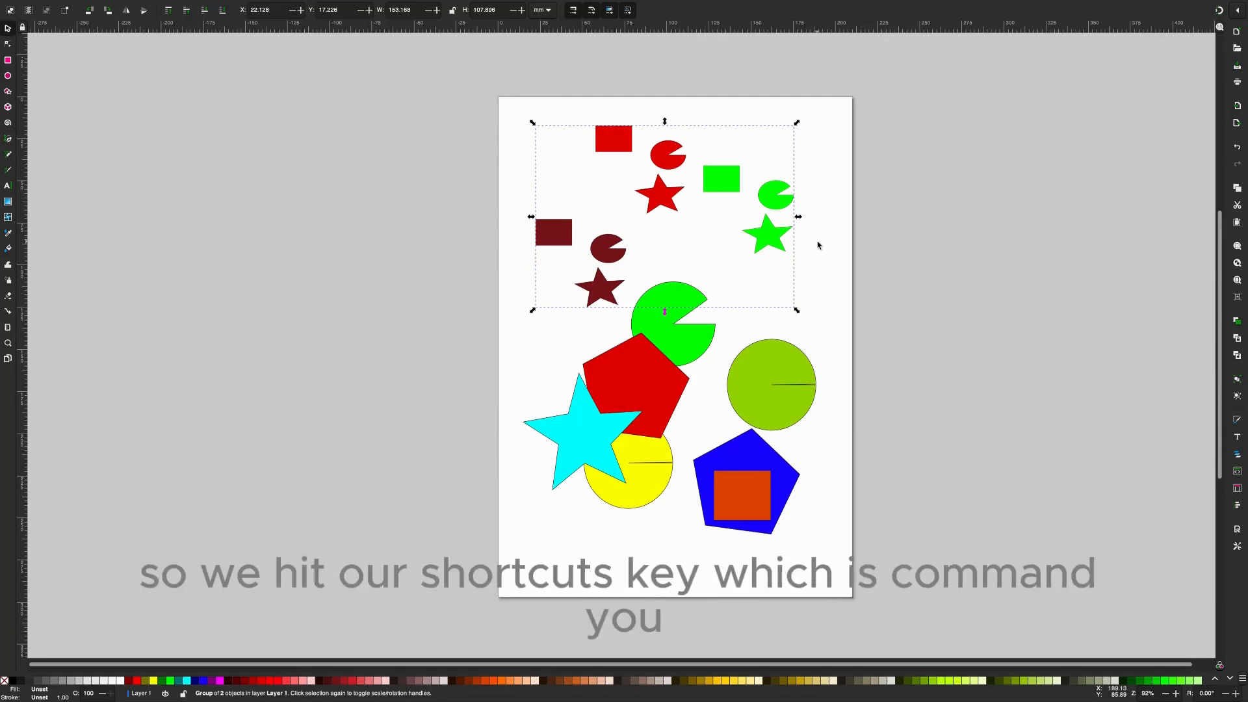
# - Ungroup the outer group one level, separating the brown group from the red-and-green group, and clear the selection
pyautogui.press('alt')
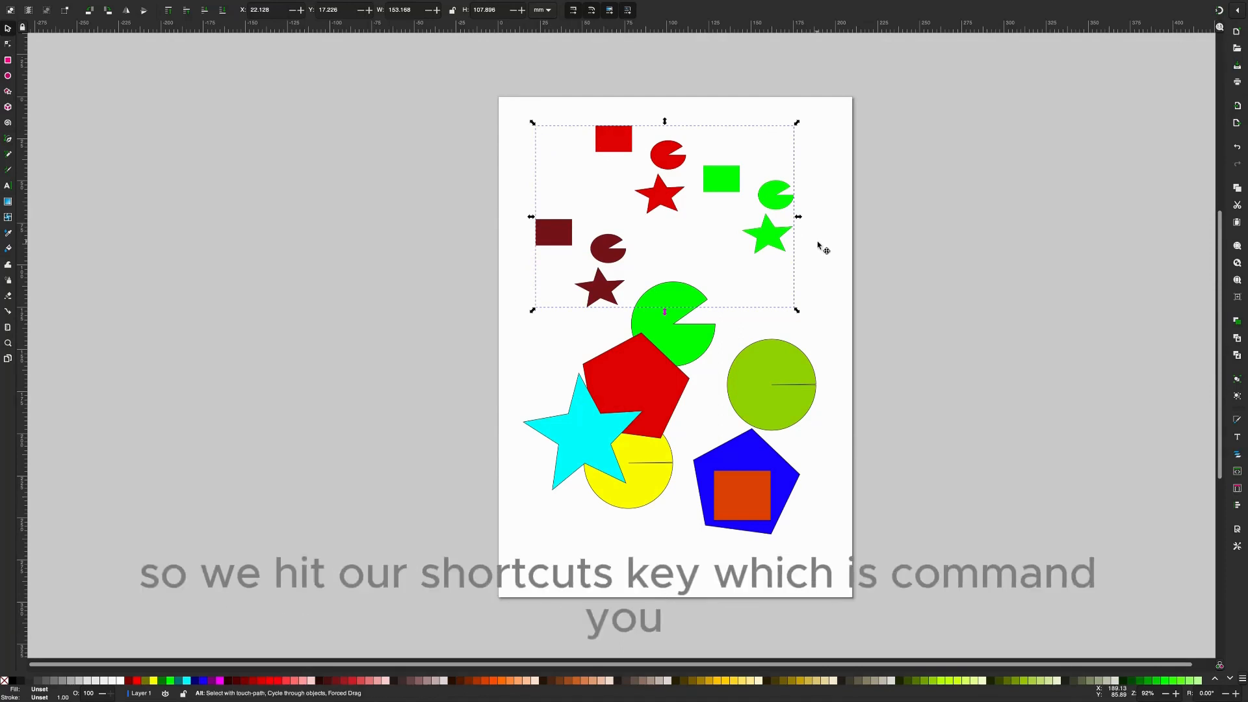
pyautogui.press('super+u')
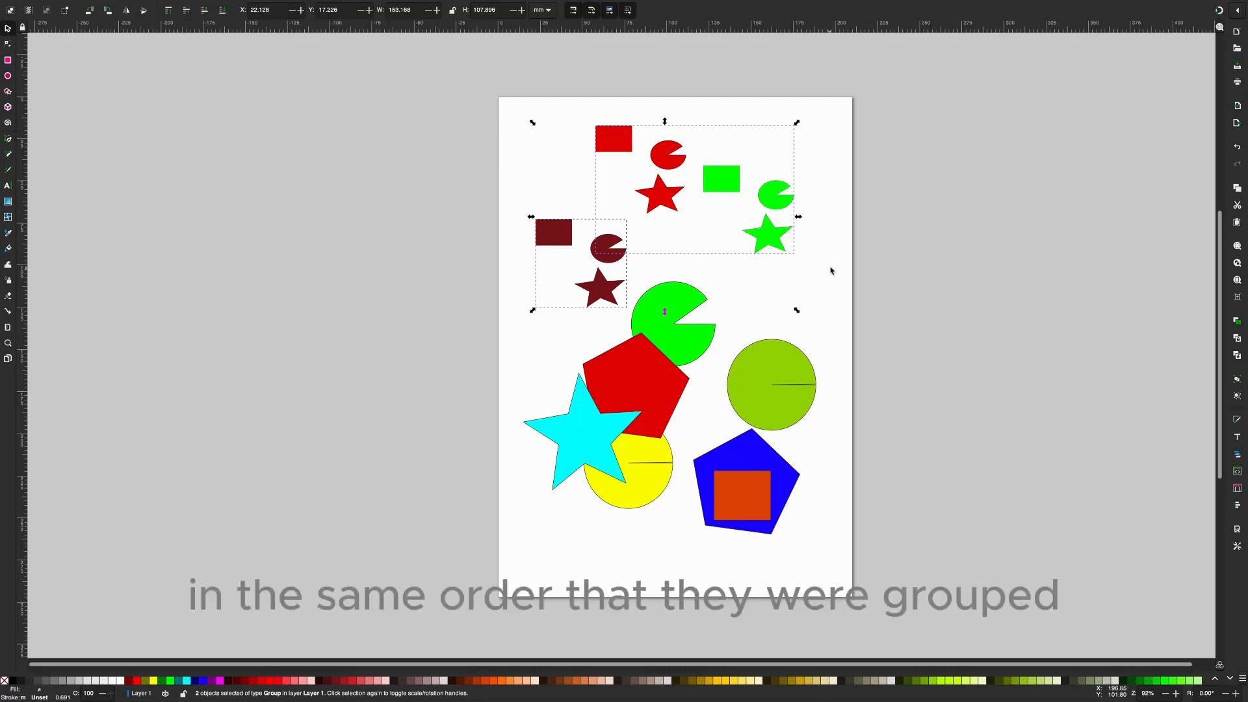
pyautogui.click(831, 257)
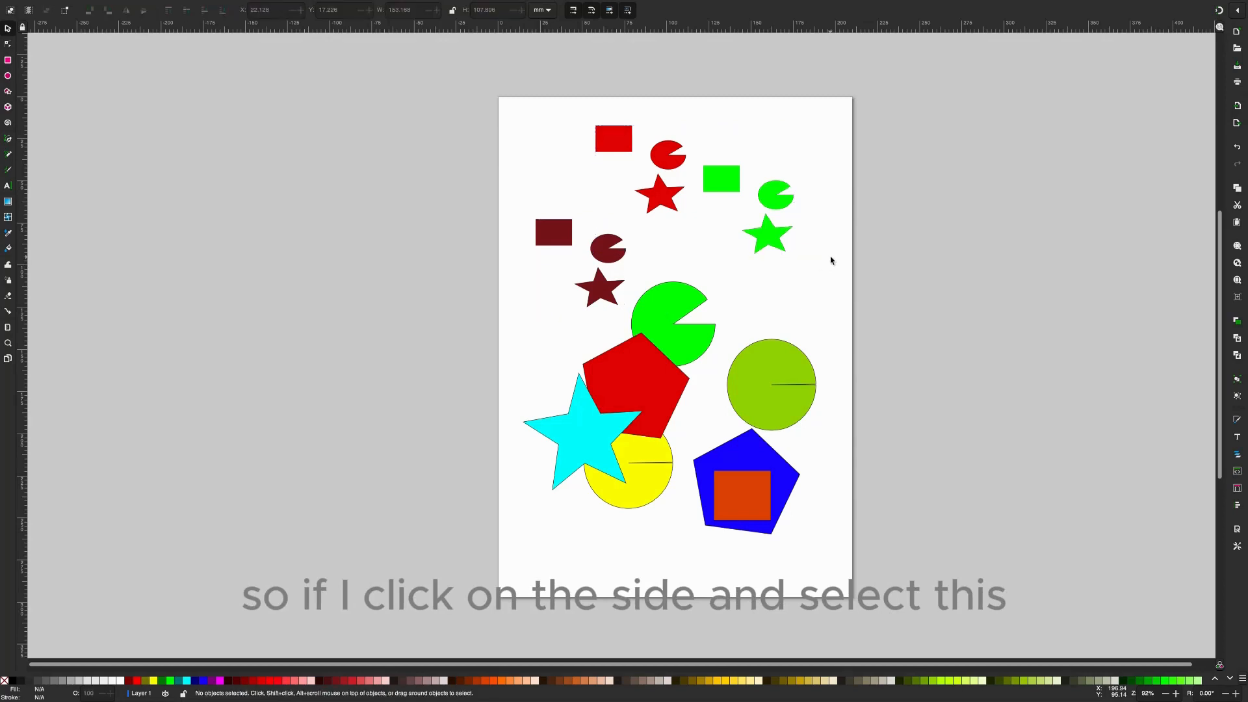
# - Select the red-and-green group and move it right to about X 66 mm, Y 18 mm
pyautogui.click(717, 185)
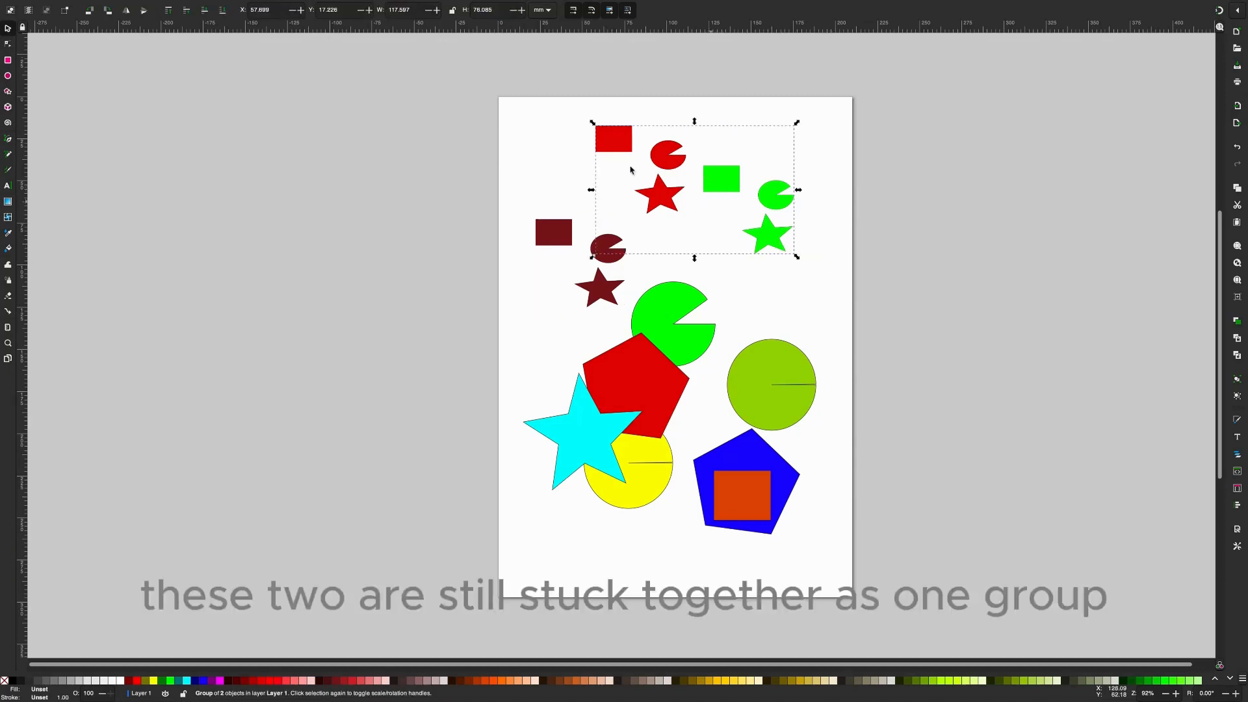
pyautogui.click(717, 178)
pyautogui.moveTo(717, 178); pyautogui.dragTo(732, 179)
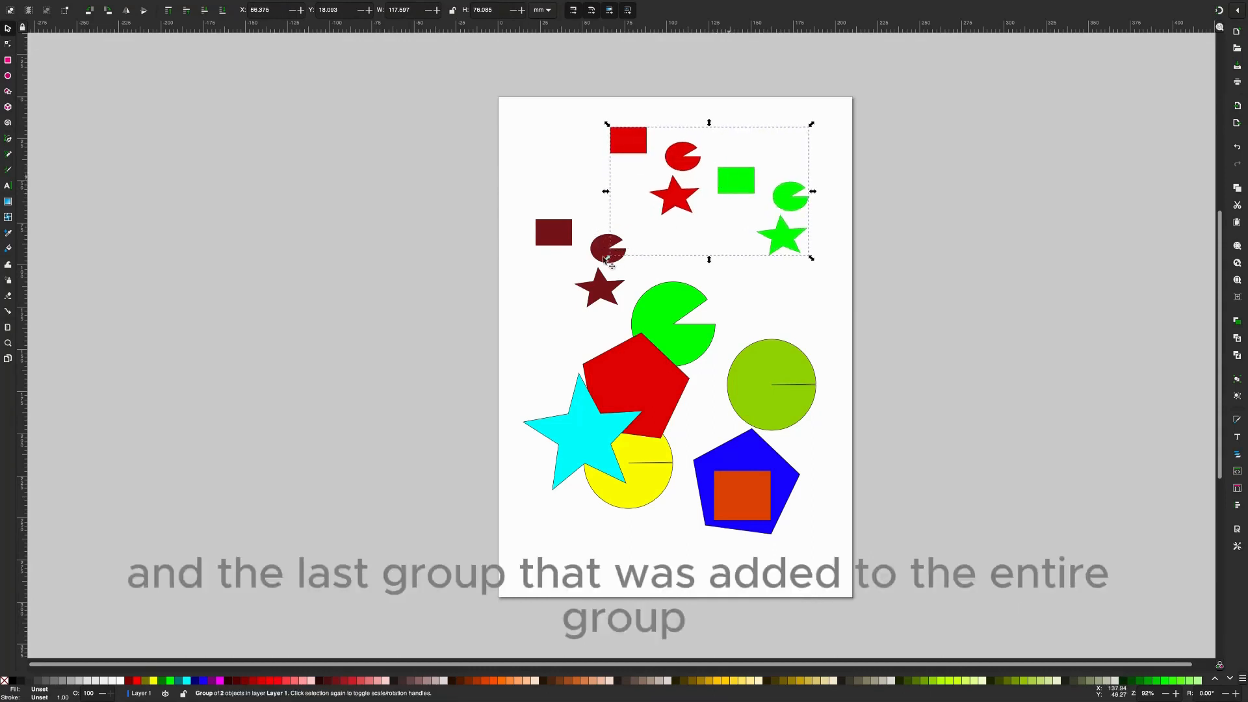
# - Ungroup the red-and-green group one level into separate red and green groups, and clear the selection
pyautogui.click(570, 243)
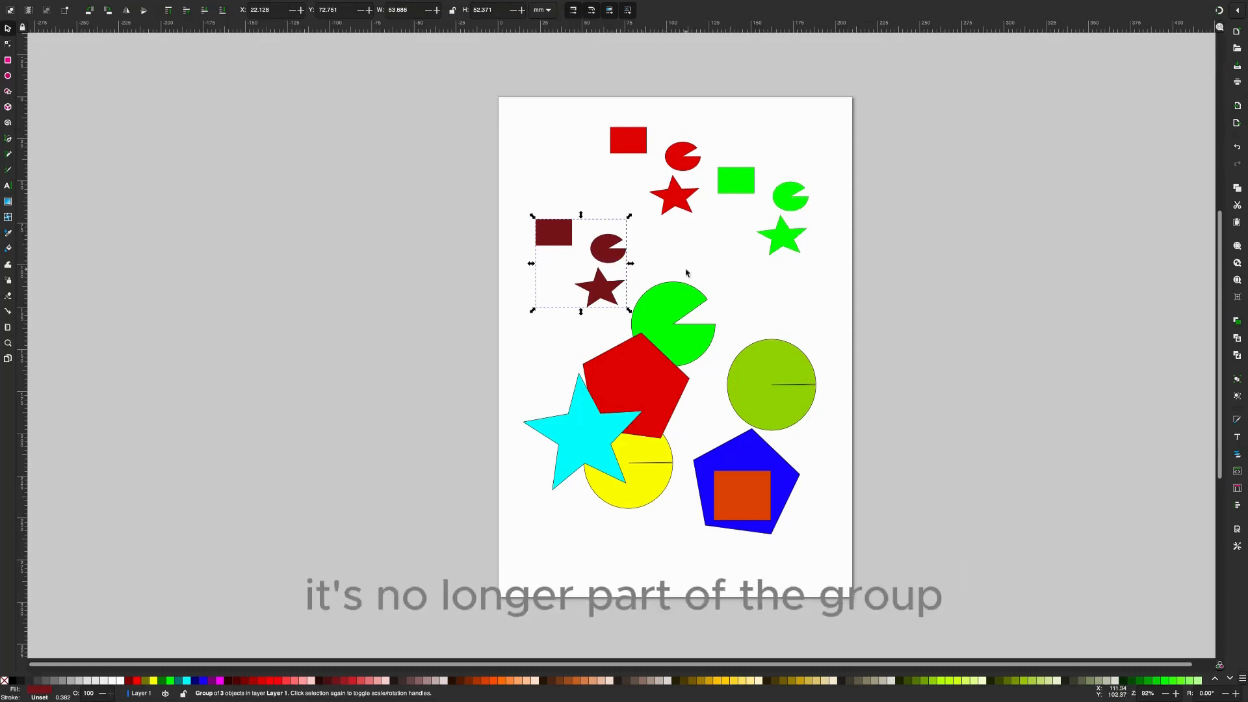
pyautogui.click(733, 188)
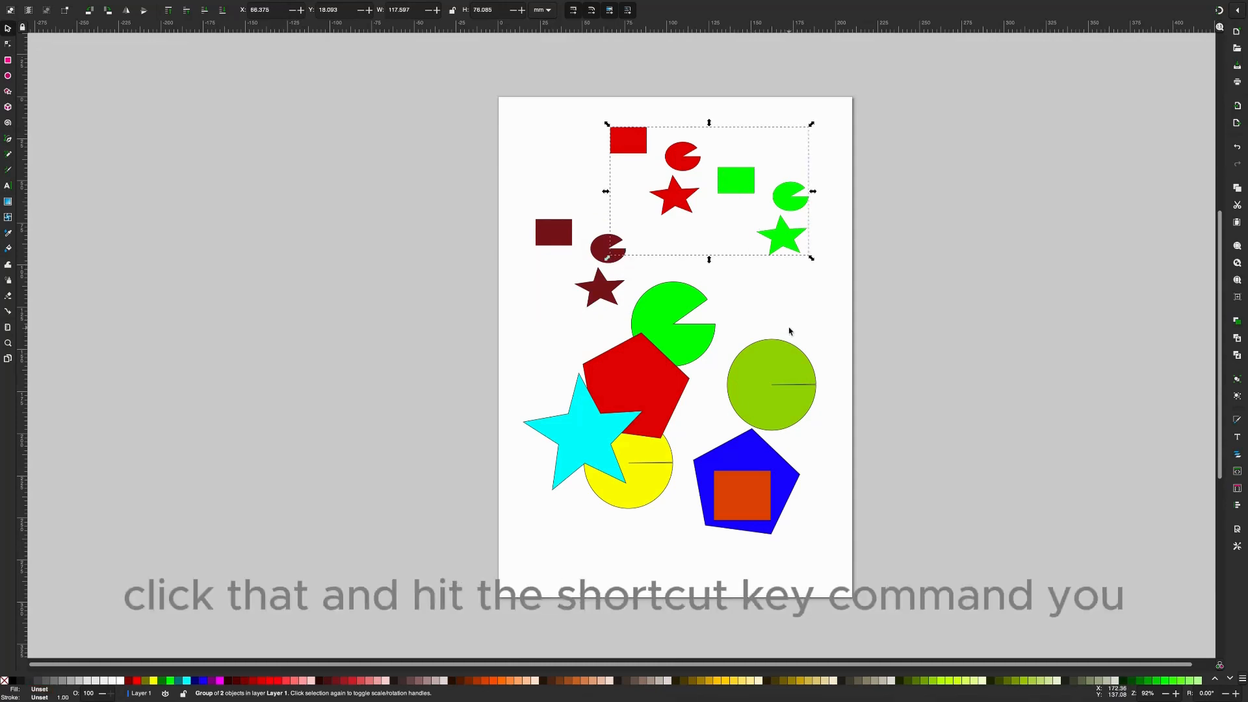
pyautogui.press('alt')
pyautogui.hotkey('ctrl', 'shift', 'g')
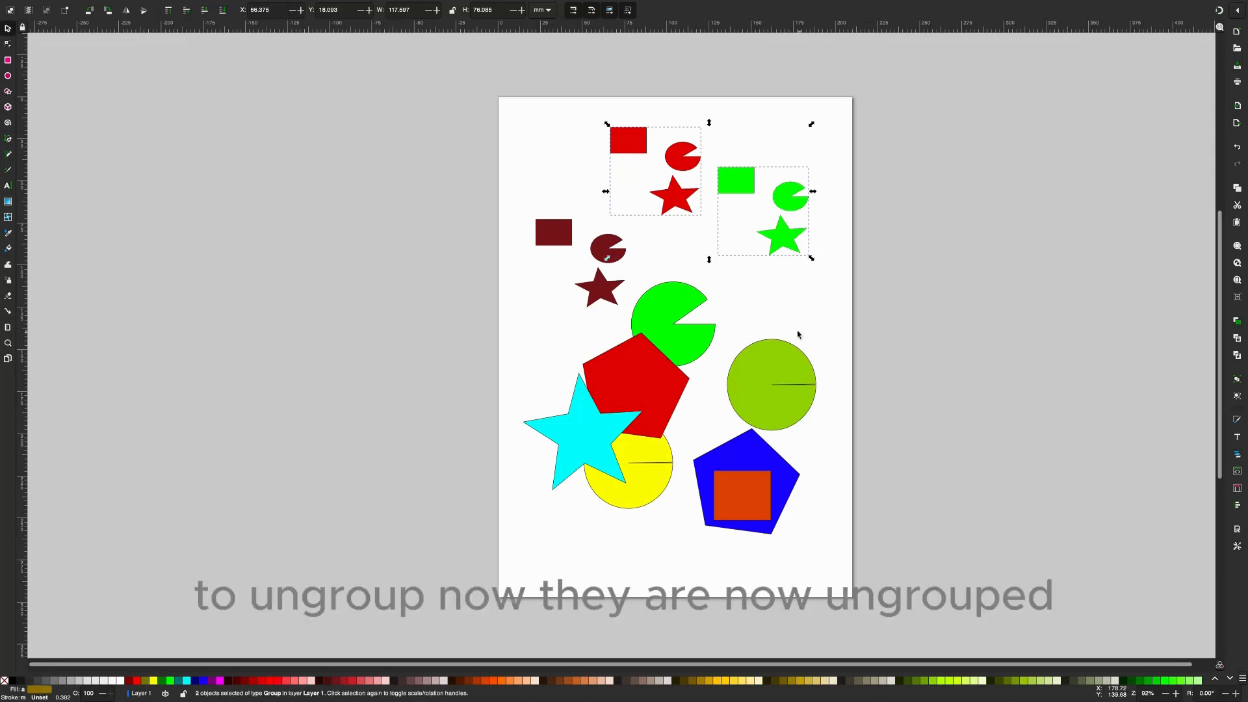
pyautogui.click(762, 247)
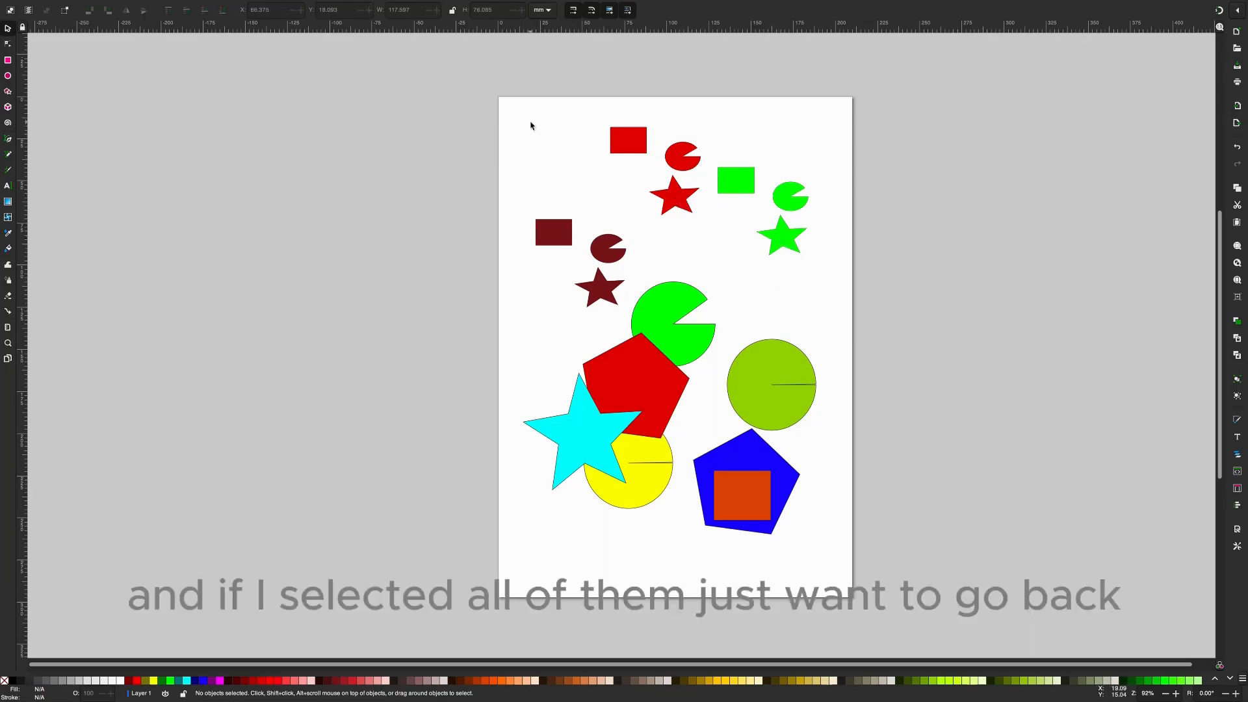
# - Select the green, red and brown groups together and combine them into a single outer group
pyautogui.press('alt')
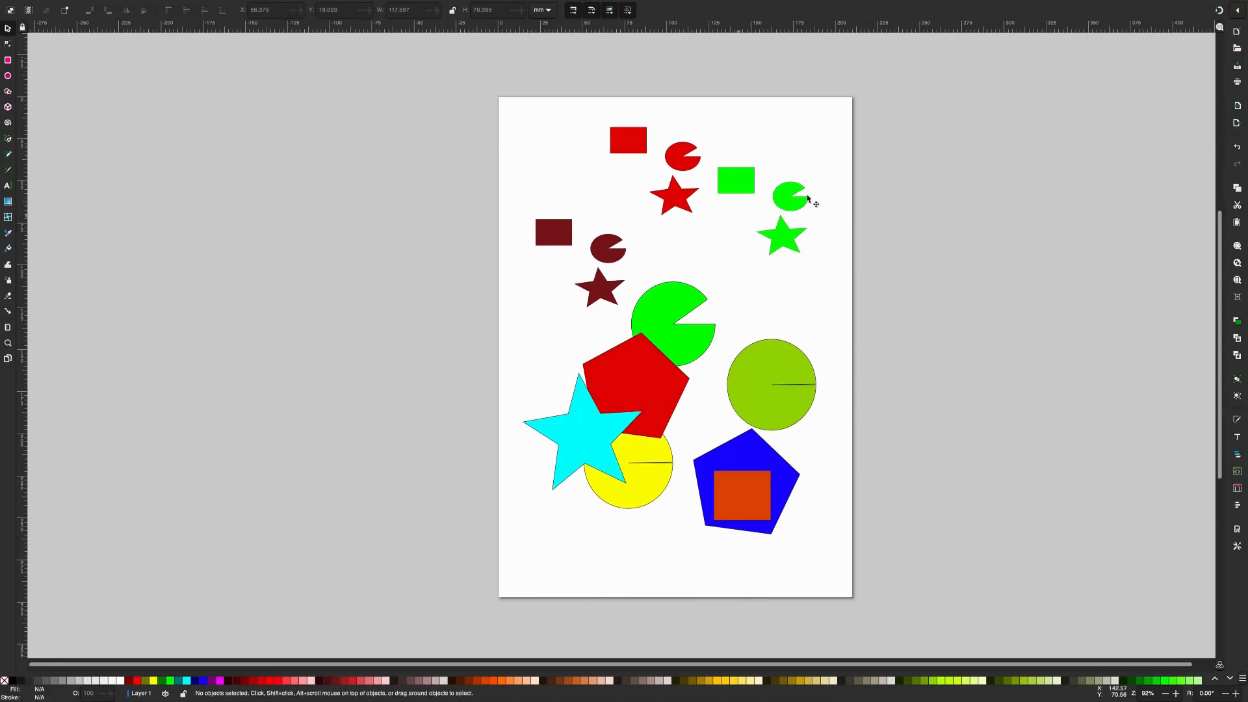
pyautogui.click(746, 181)
pyautogui.keyDown('shift'); pyautogui.click(672, 158); pyautogui.keyUp('shift')
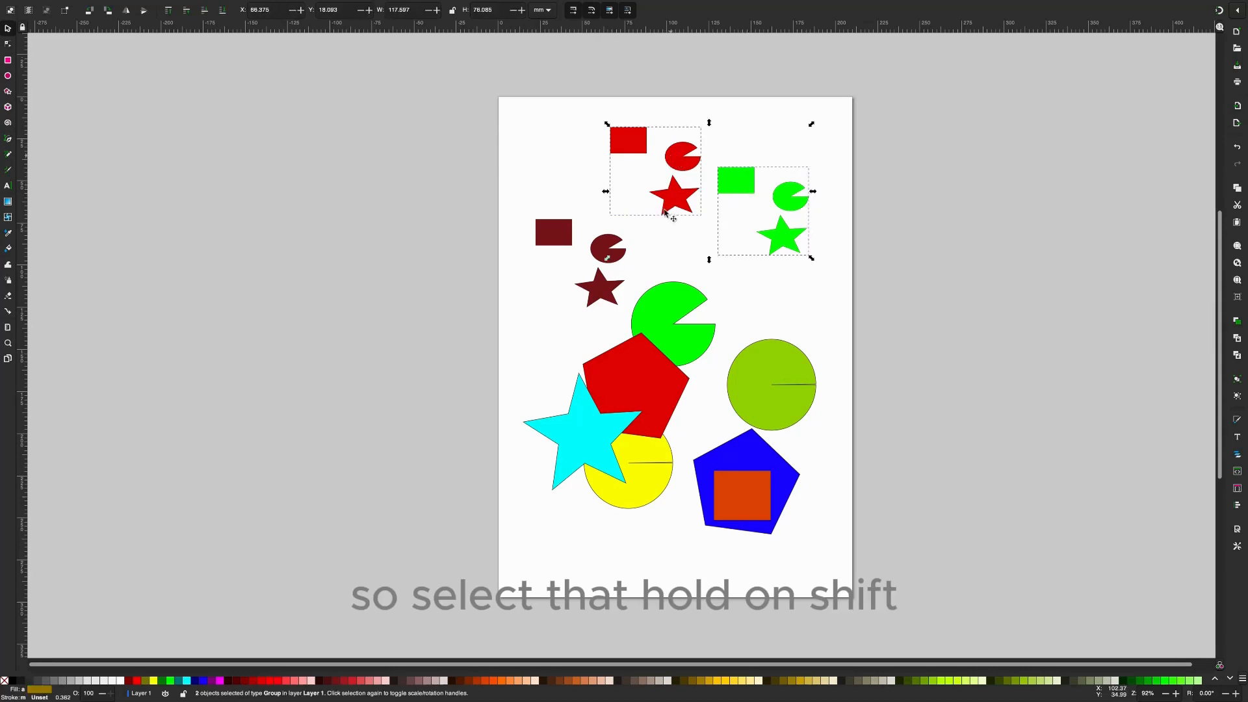
pyautogui.keyDown('shift'); pyautogui.click(622, 253); pyautogui.keyUp('shift')
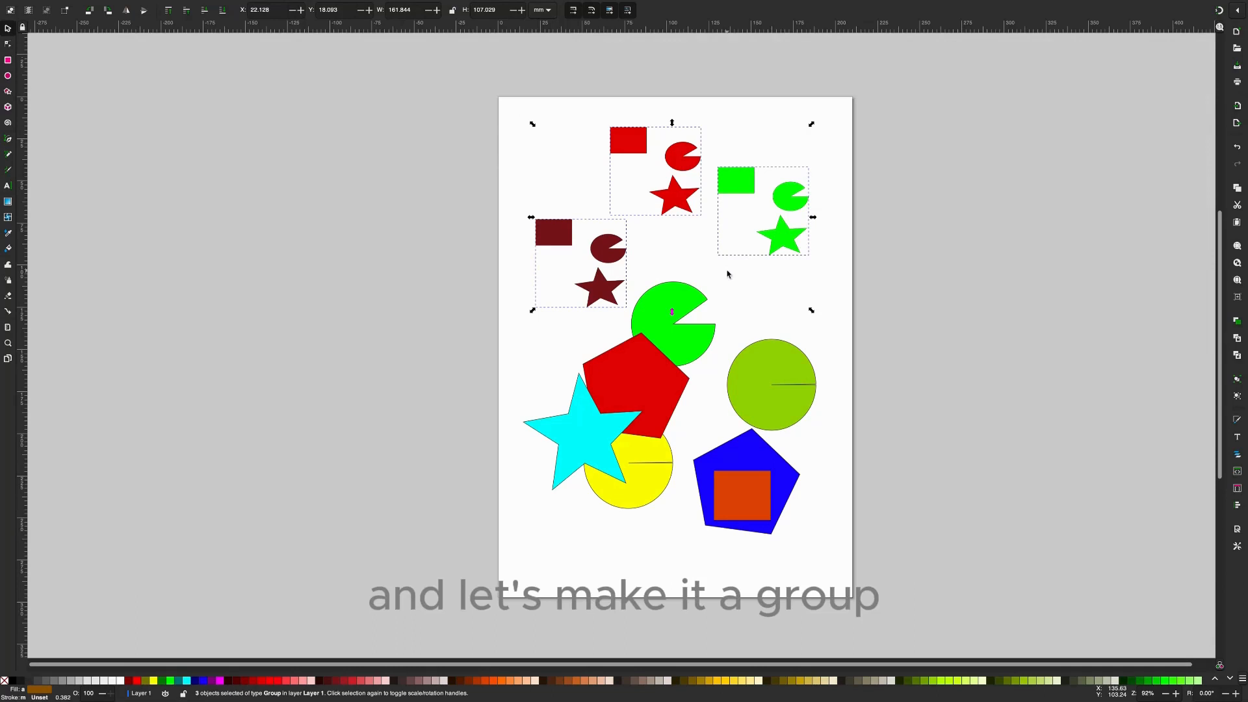
pyautogui.press('alt')
pyautogui.hotkey('ctrl', 'g')
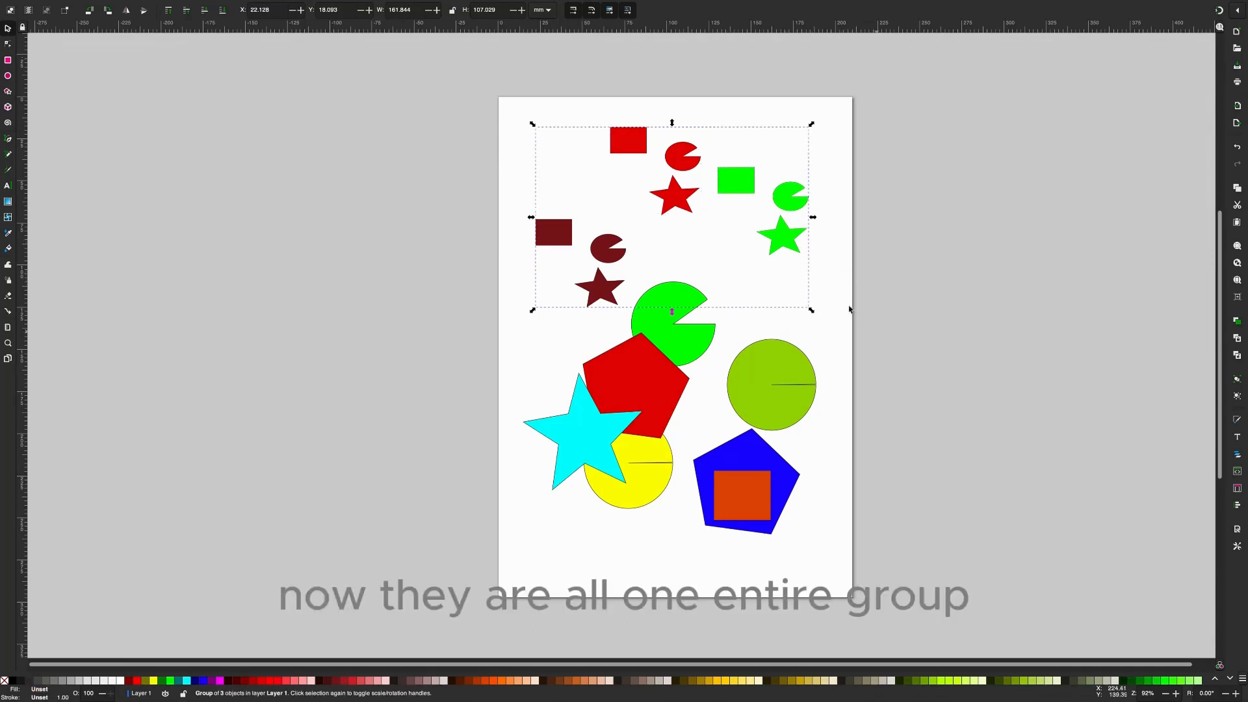
# - Reselect the outer group, ungroup it repeatedly down to individual red, green and brown shapes, and clear the selection
pyautogui.click(827, 259)
pyautogui.click(798, 211)
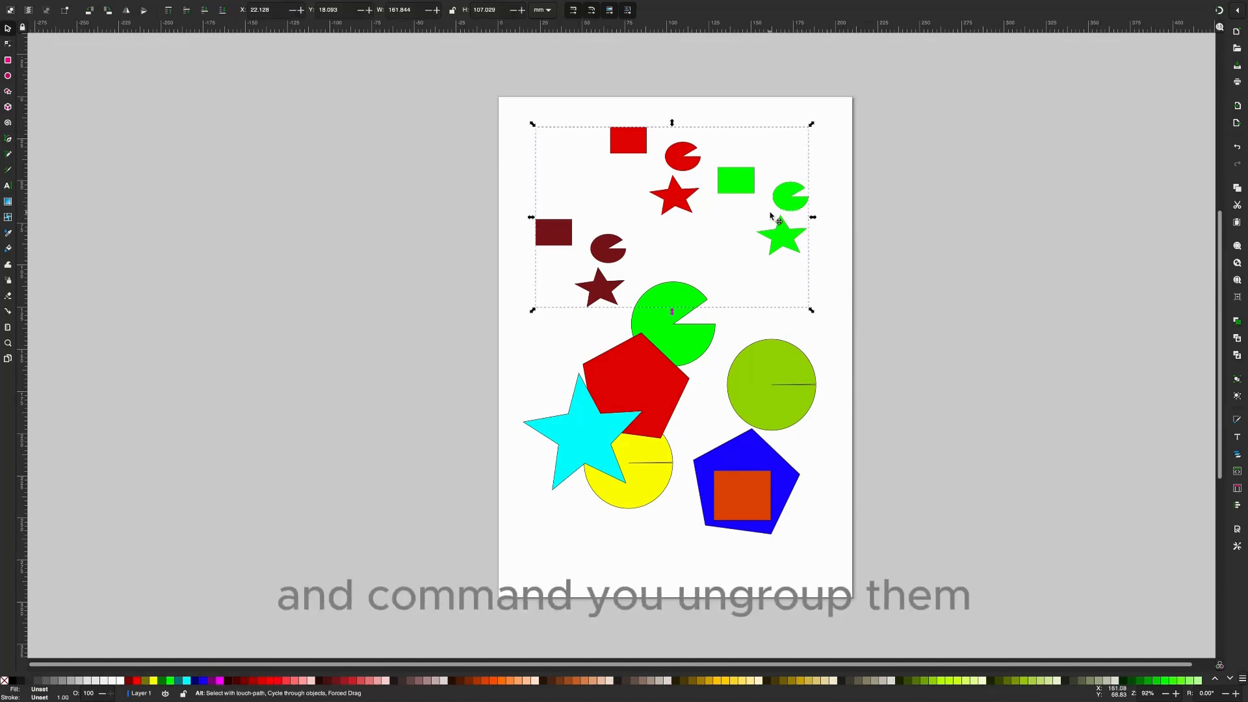
pyautogui.press('super+shift+g')
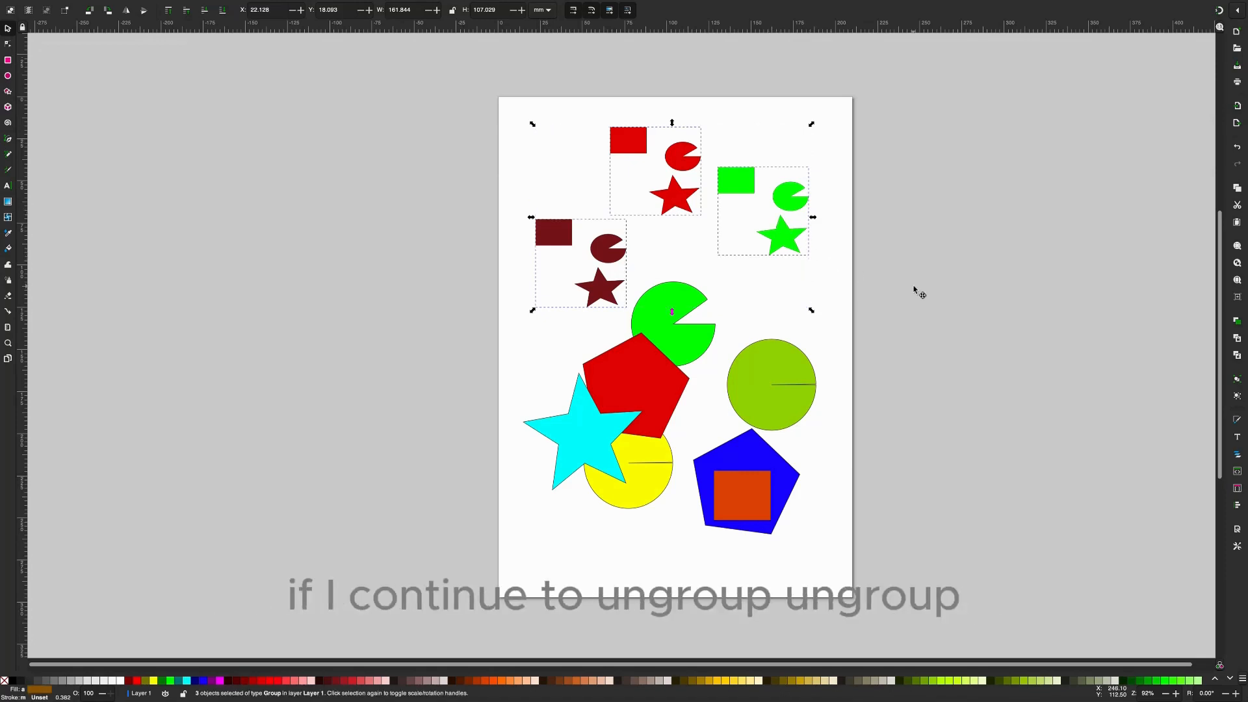
pyautogui.press('super+shift+g')
pyautogui.press('super+shift+g')
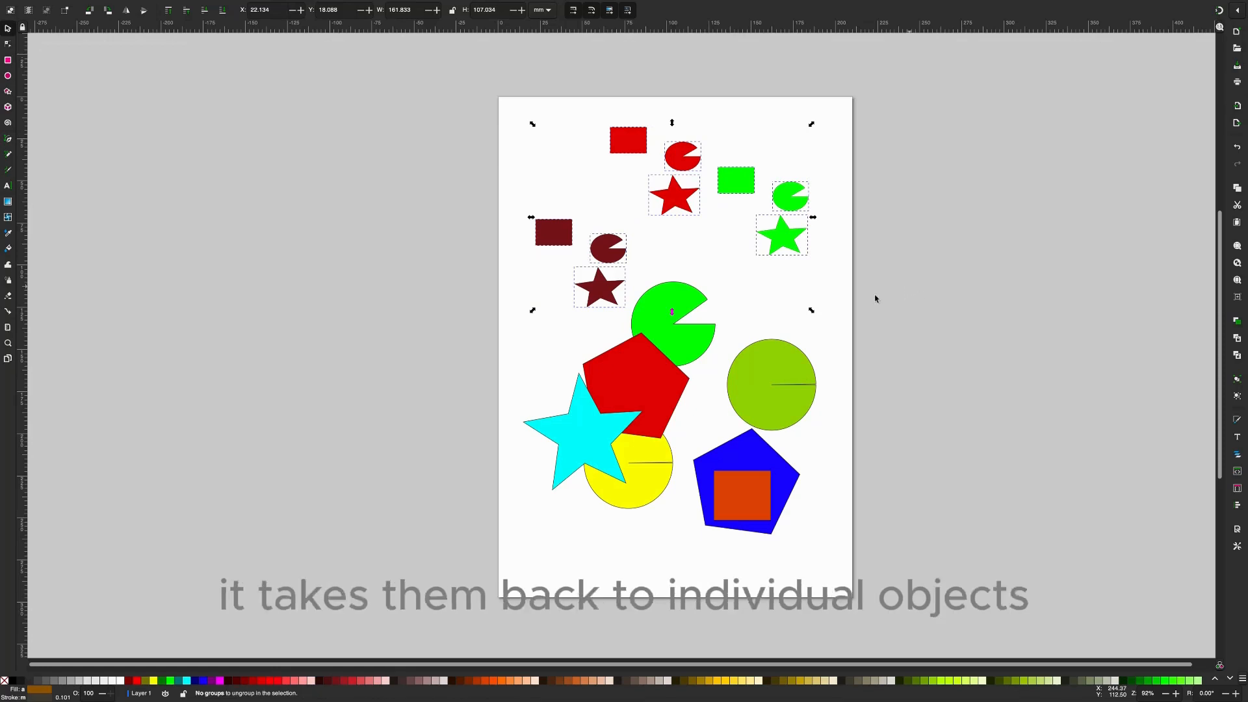
pyautogui.click(834, 283)
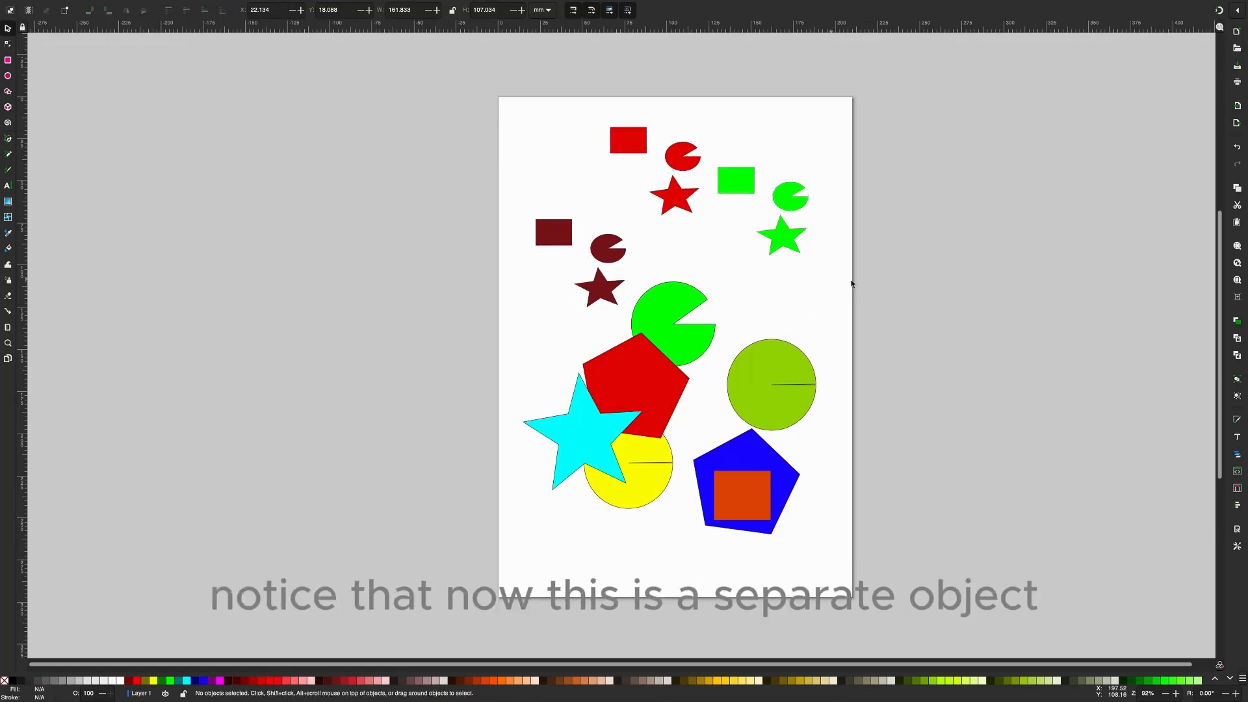
# - Move the small green slice slightly to about X 166 mm, Y 46 mm, and select the green rectangle and green star individually
pyautogui.click(786, 202)
pyautogui.moveTo(786, 202); pyautogui.dragTo(792, 194)
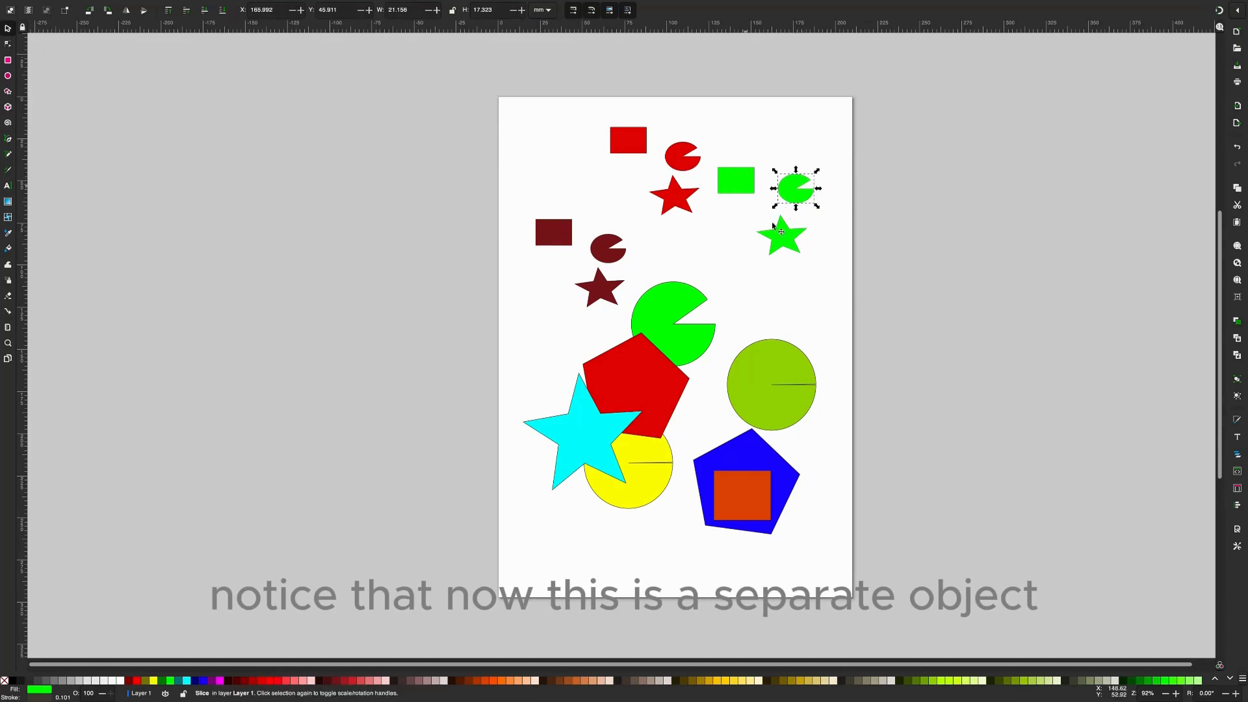
pyautogui.click(746, 186)
pyautogui.click(787, 239)
# - Check that the small red and brown stars, slices and rectangles select individually, and clear the selection
pyautogui.click(684, 197)
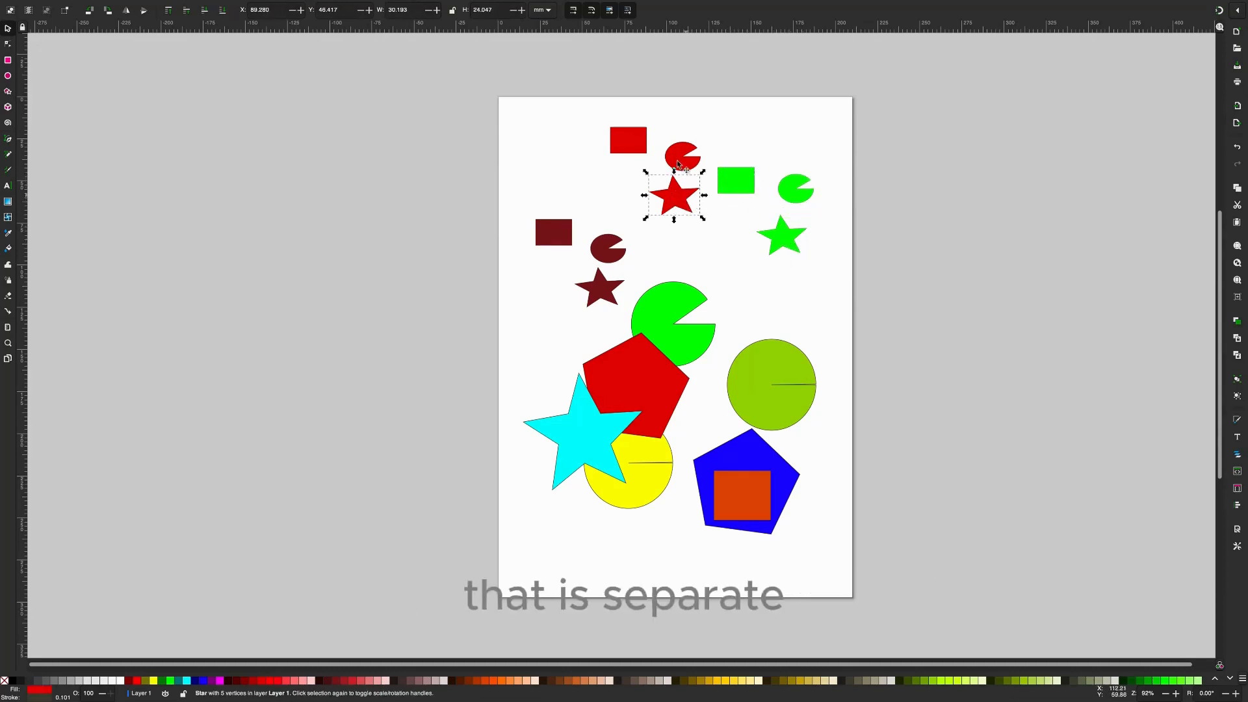
pyautogui.click(679, 159)
pyautogui.click(628, 140)
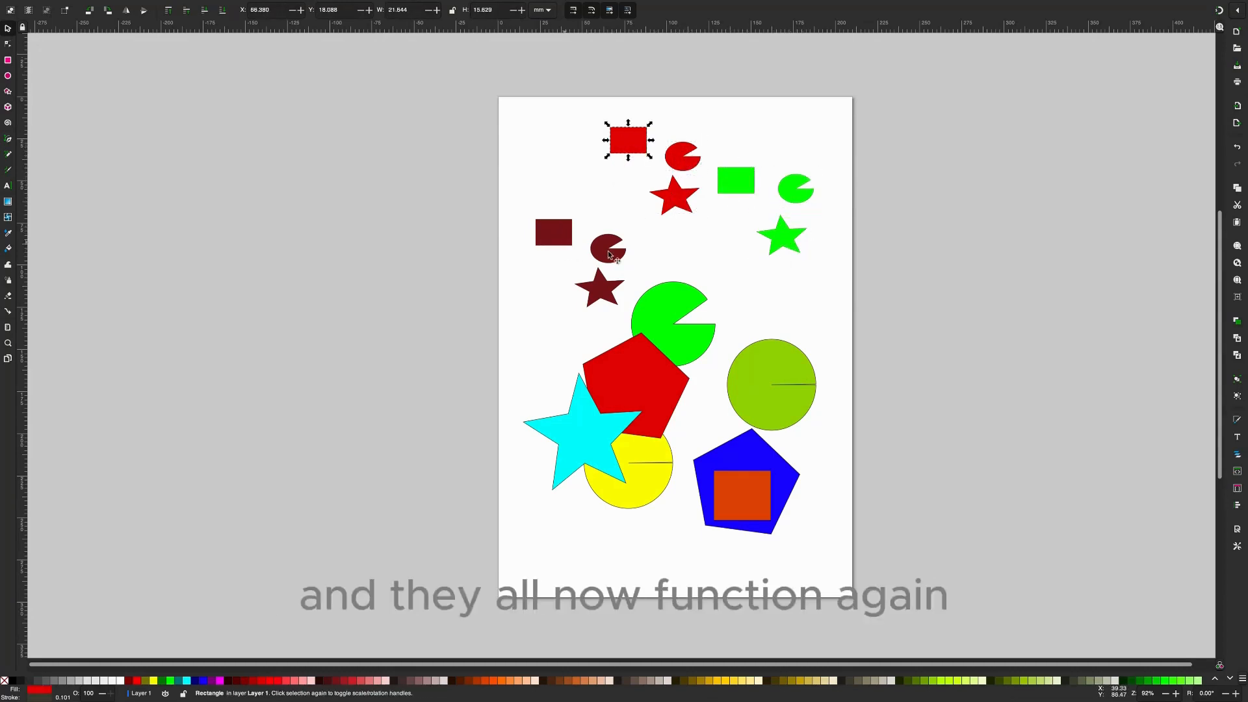
pyautogui.click(553, 232)
pyautogui.click(607, 247)
pyautogui.click(599, 288)
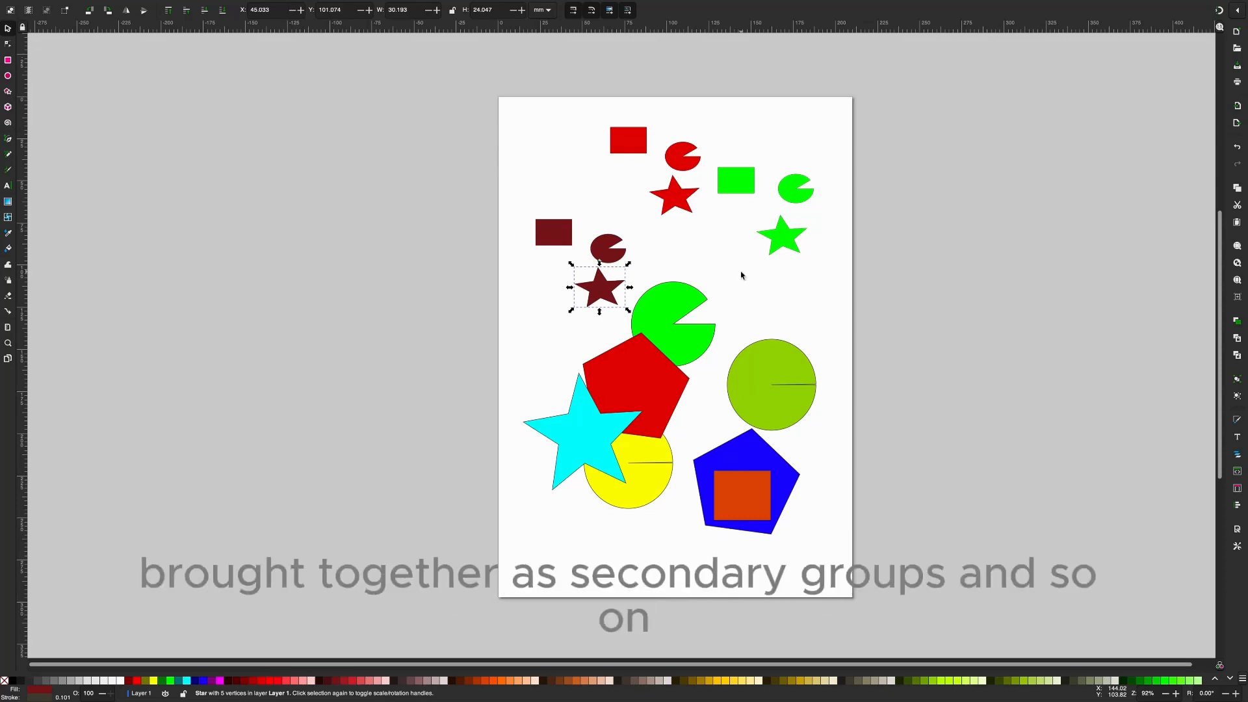
pyautogui.hscroll(1, 763, 299)
pyautogui.click(763, 300)
pyautogui.hscroll(-1, 763, 299)
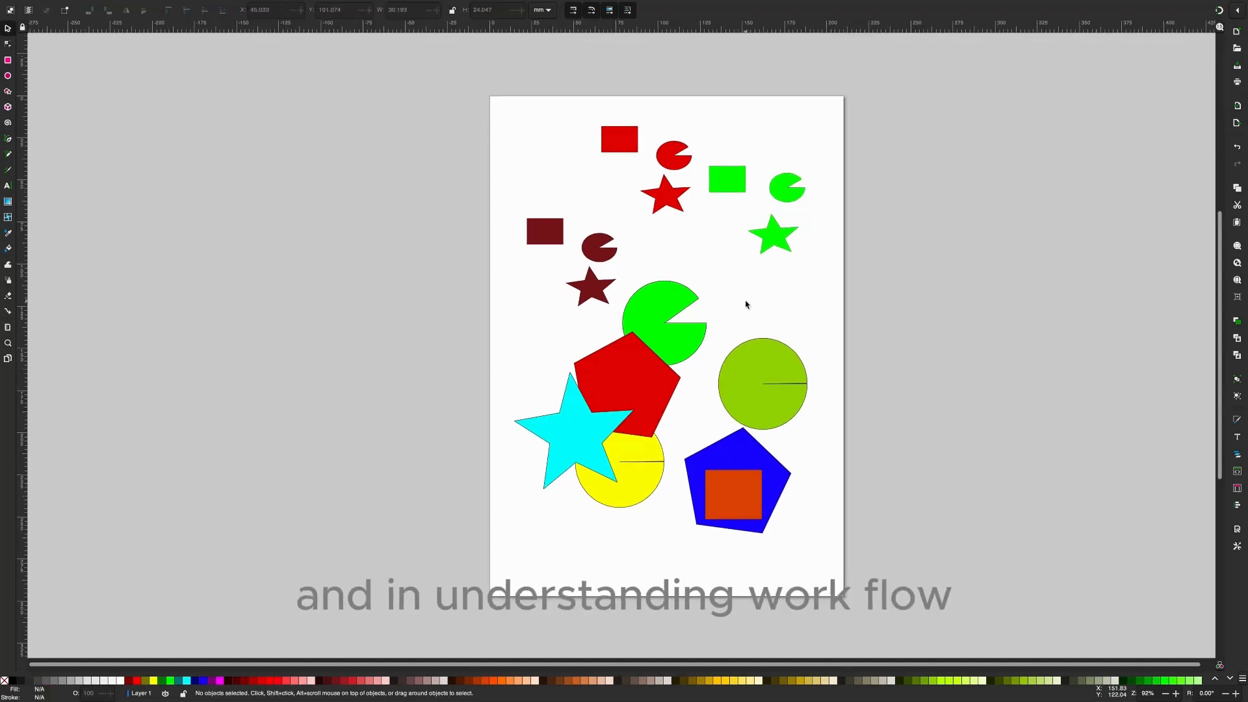